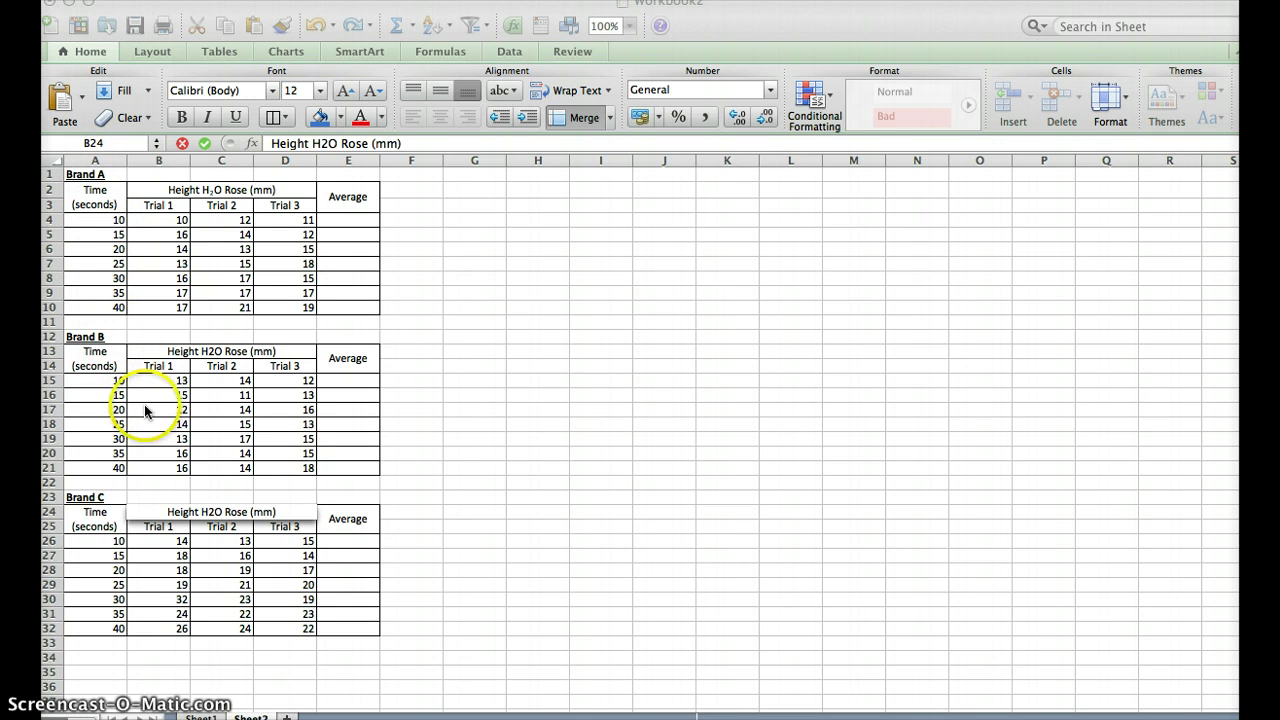
- Average Brand A's three 10-second trials in E4 with =AVERAGE(B4:D4) and fill the formula down to E10
click(447, 470)
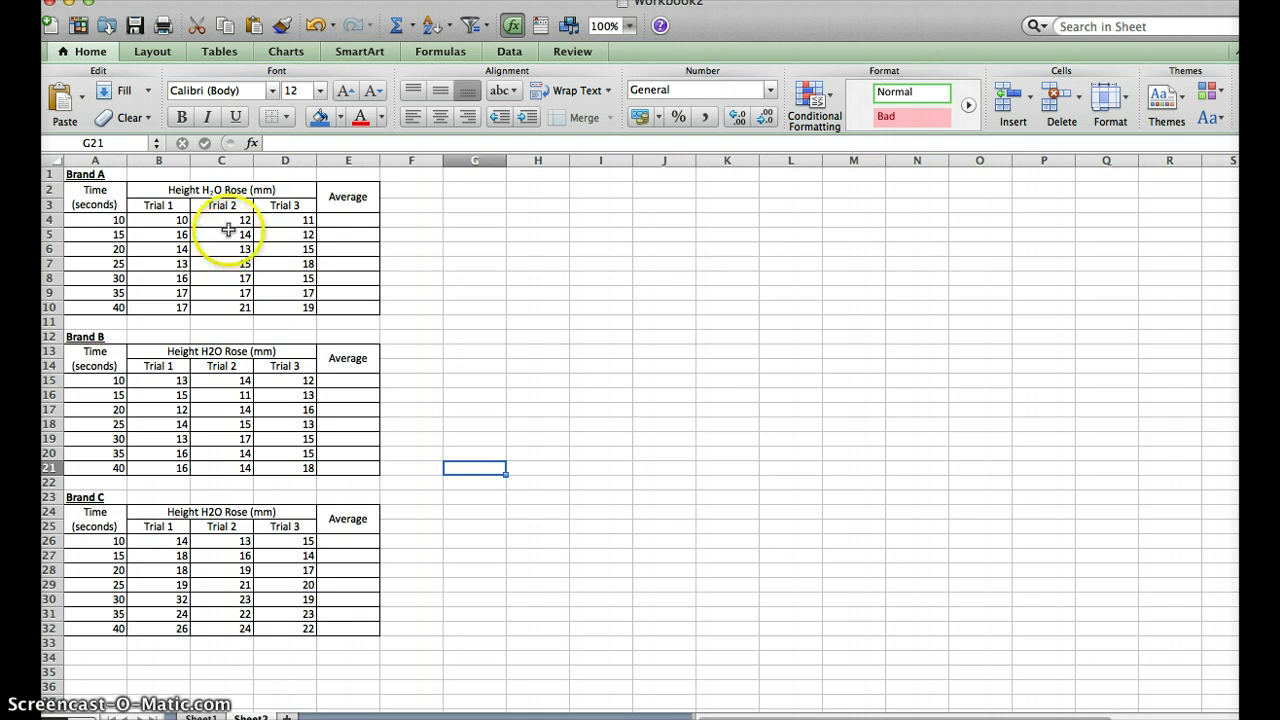
click(350, 218)
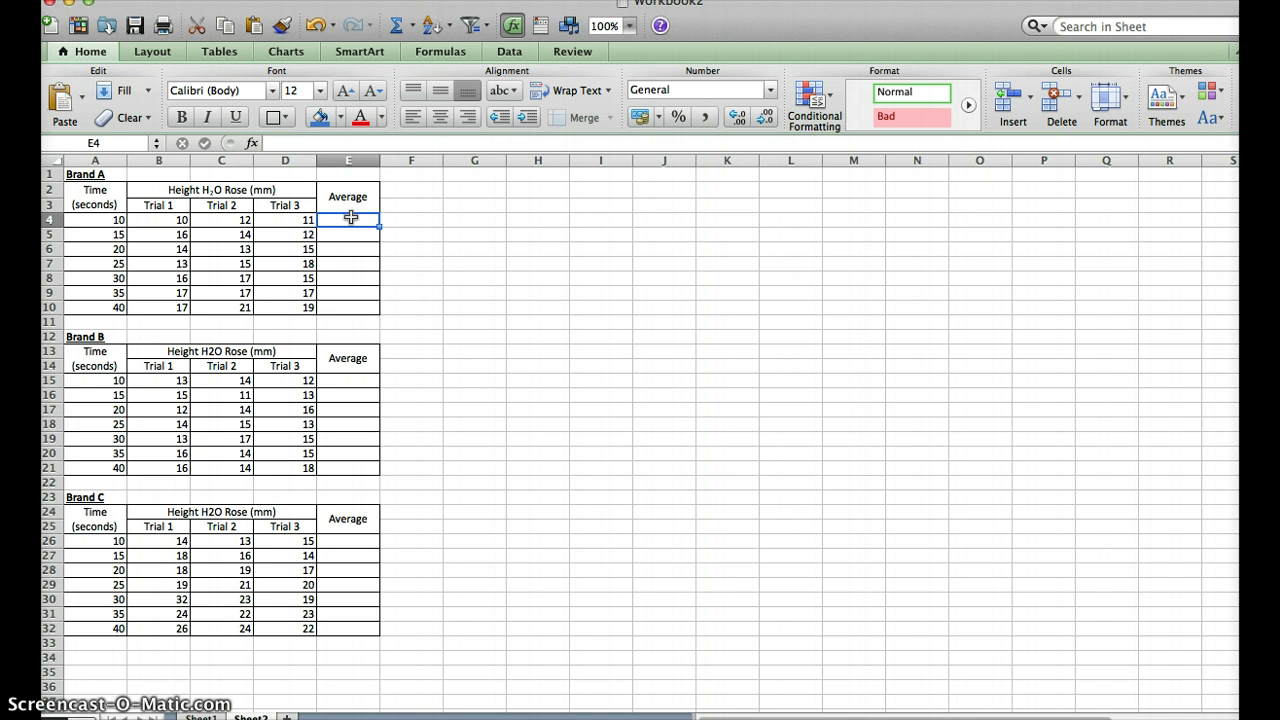
text(=)
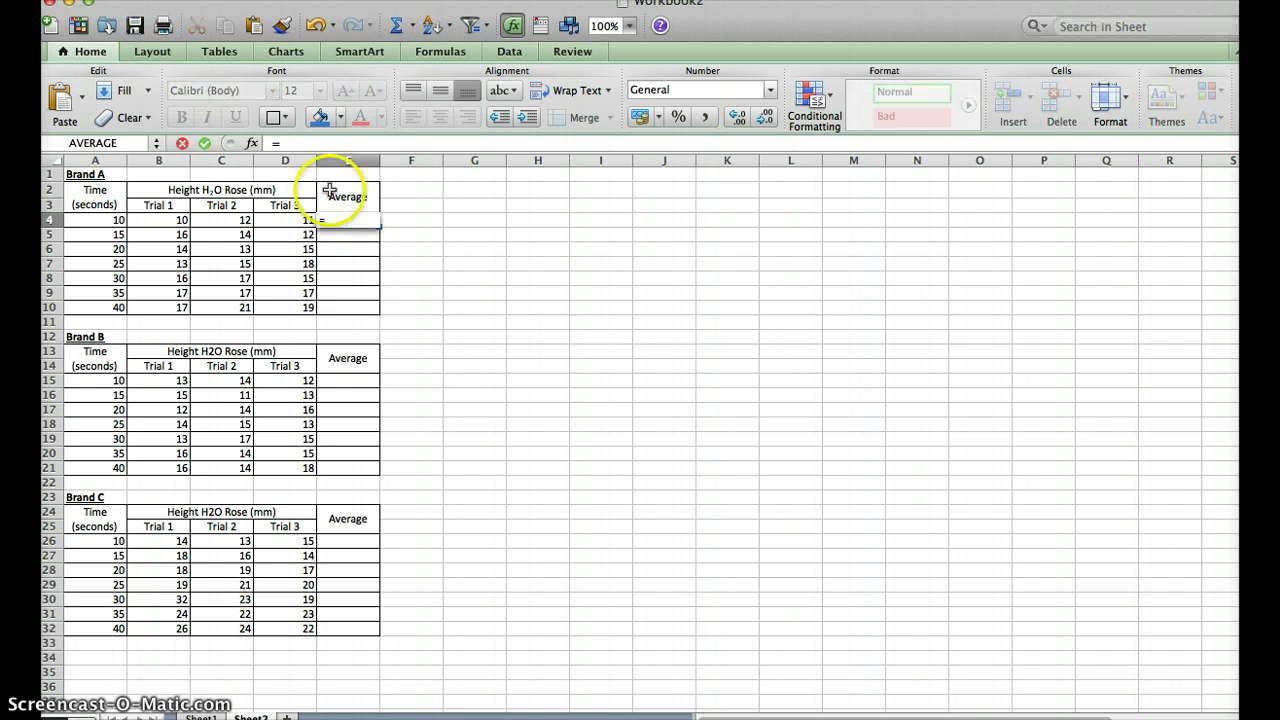
click(251, 143)
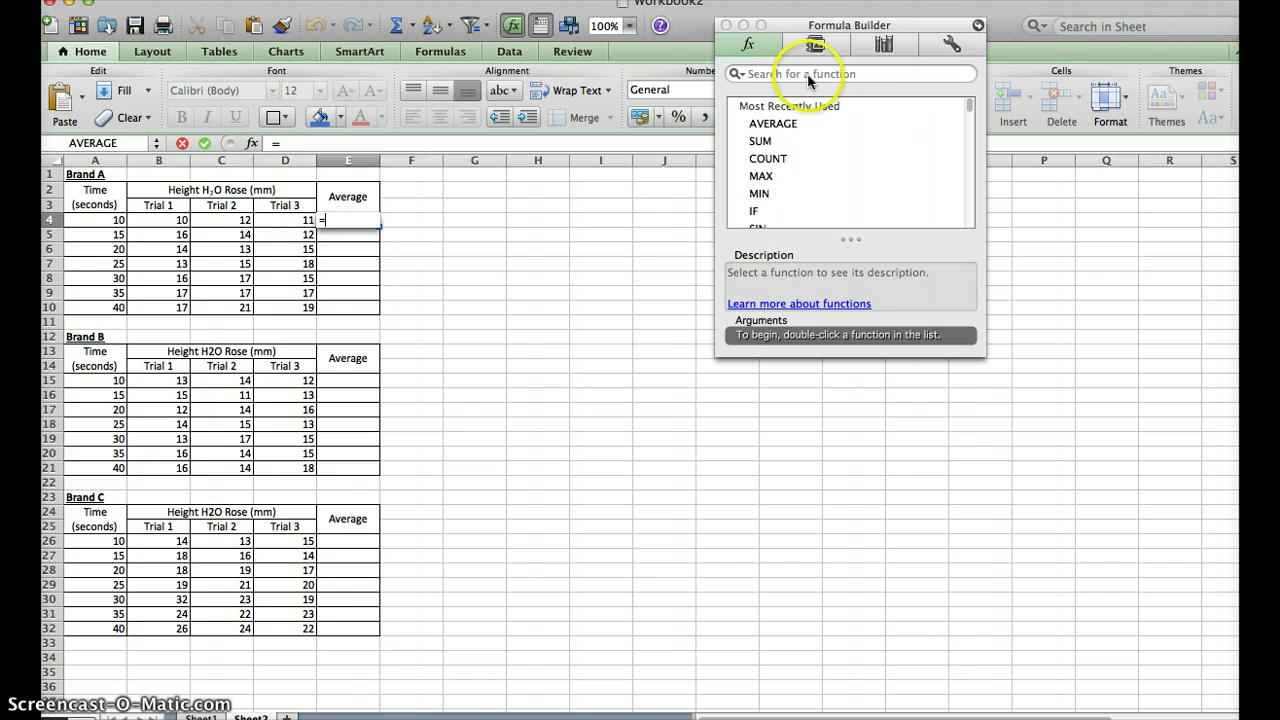
click(779, 124)
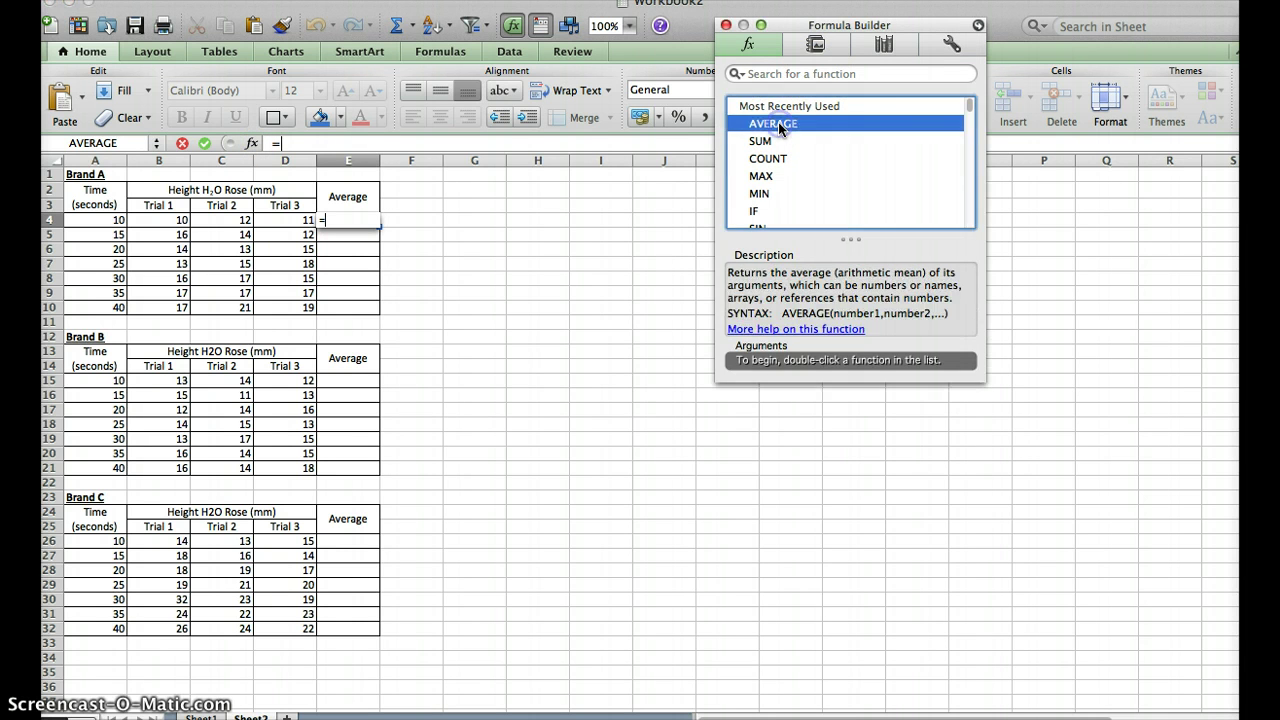
double_click(779, 124)
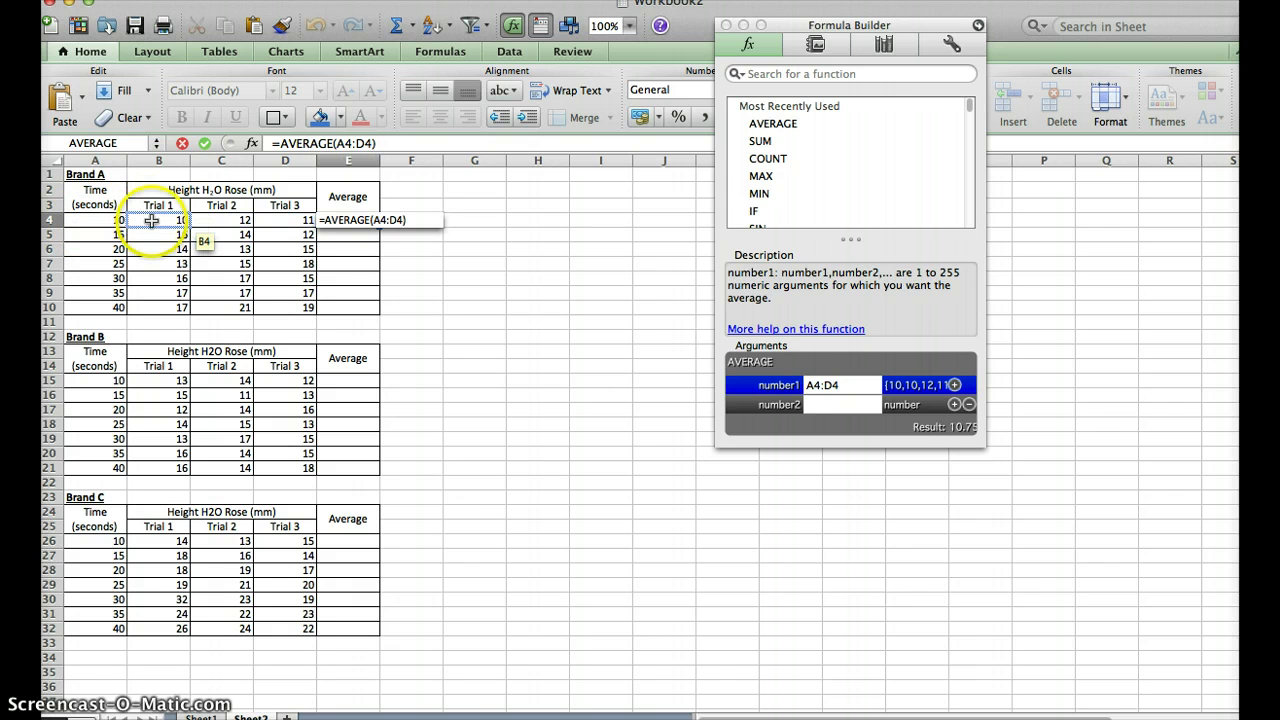
click(153, 223)
drag(153, 223, 281, 220)
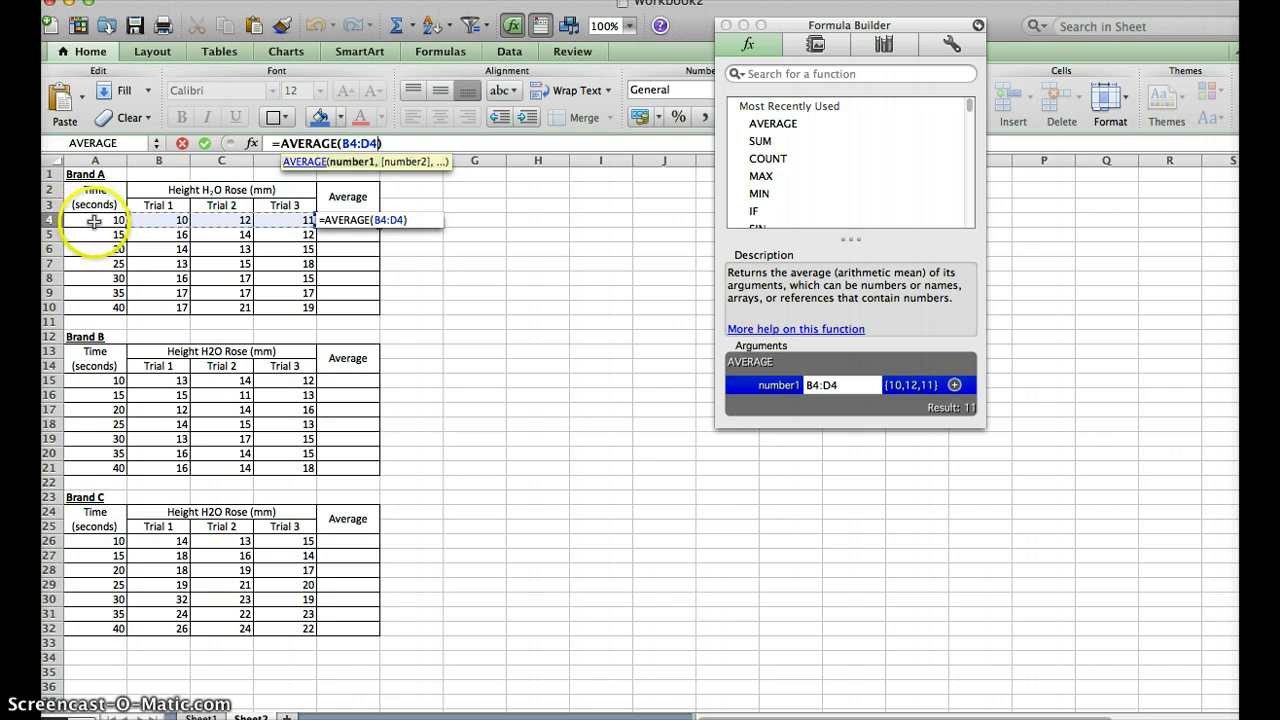
key(Return)
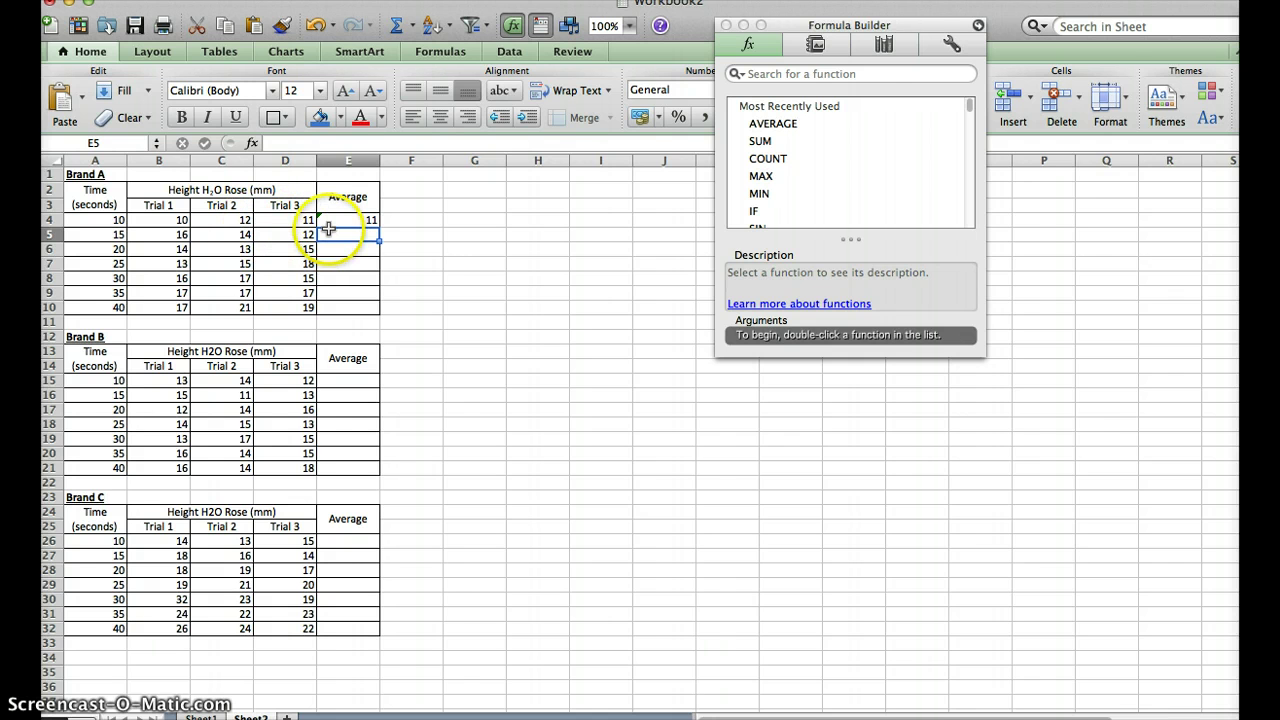
click(343, 219)
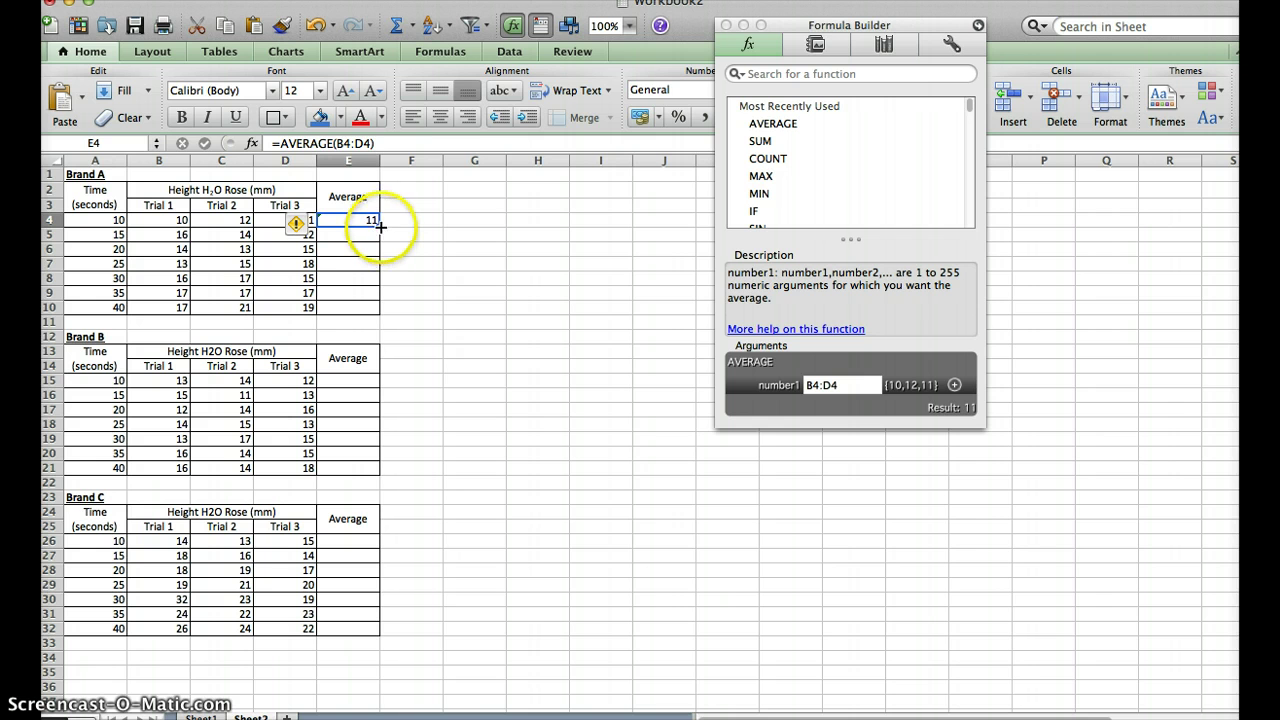
drag(378, 226, 370, 311)
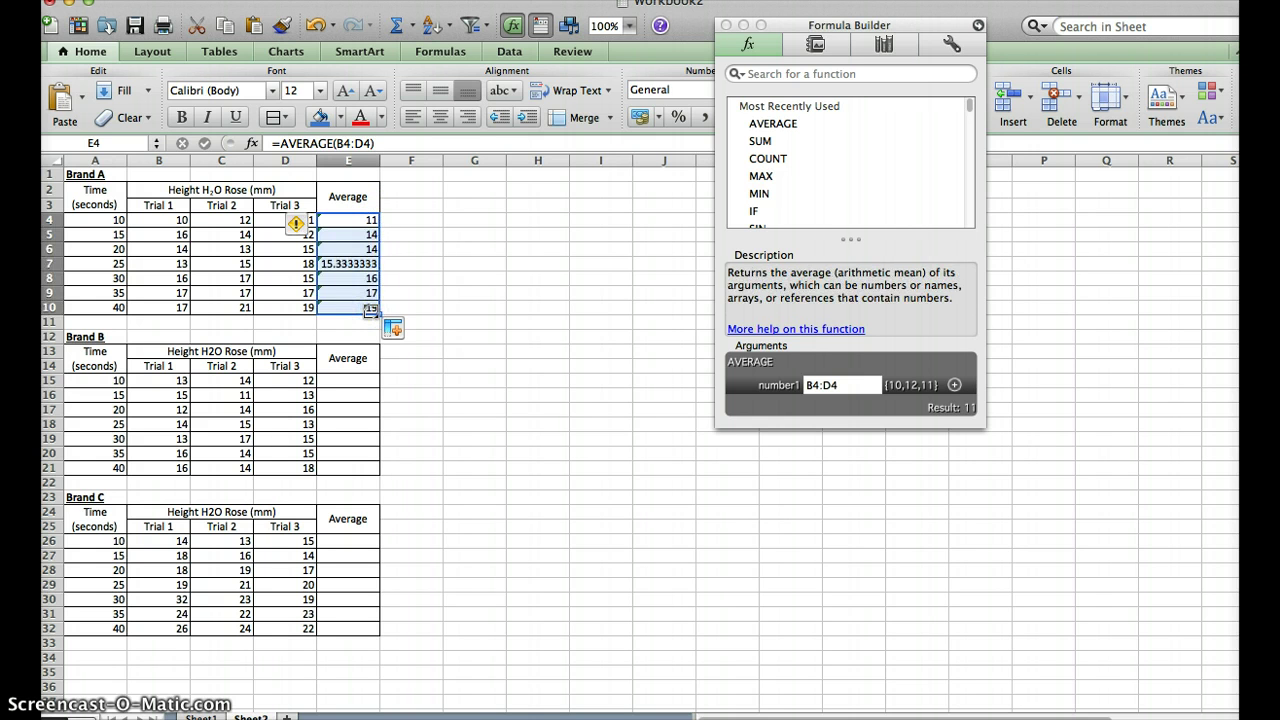
- Try to average Brand B's 10-second trials in E15 with =AVERAGE(B15+B15:D15)
click(340, 380)
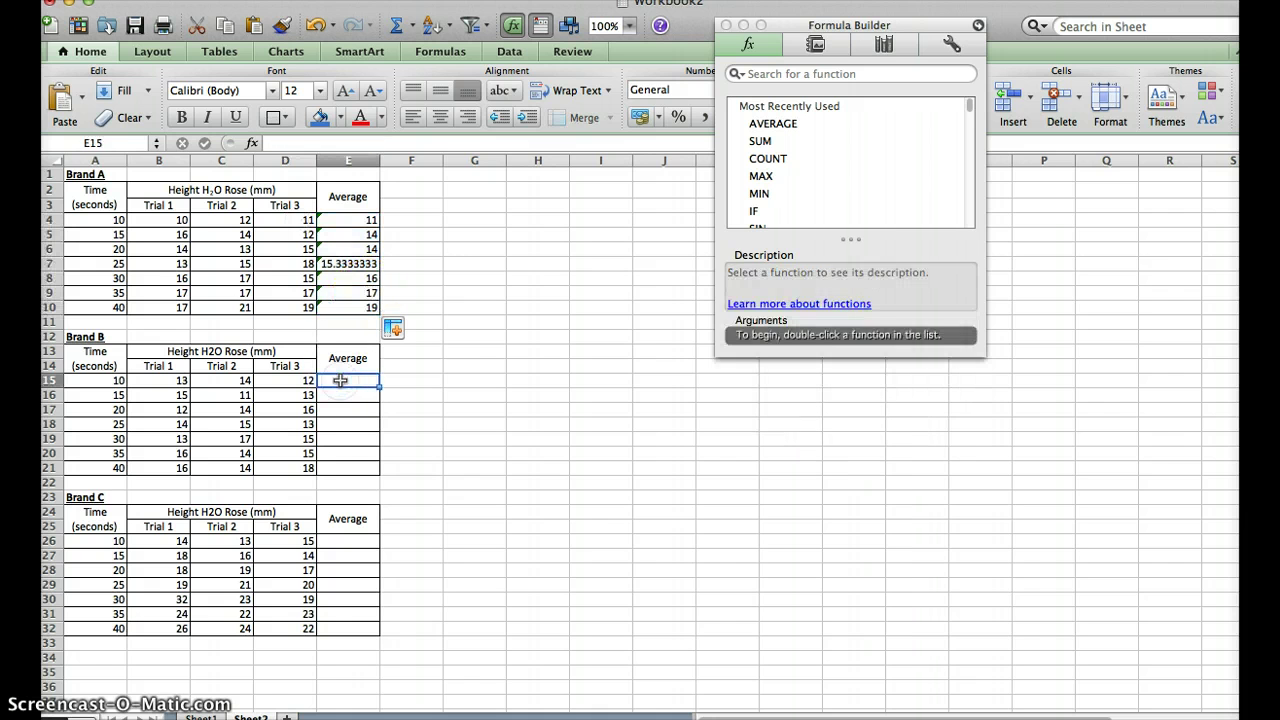
text(=)
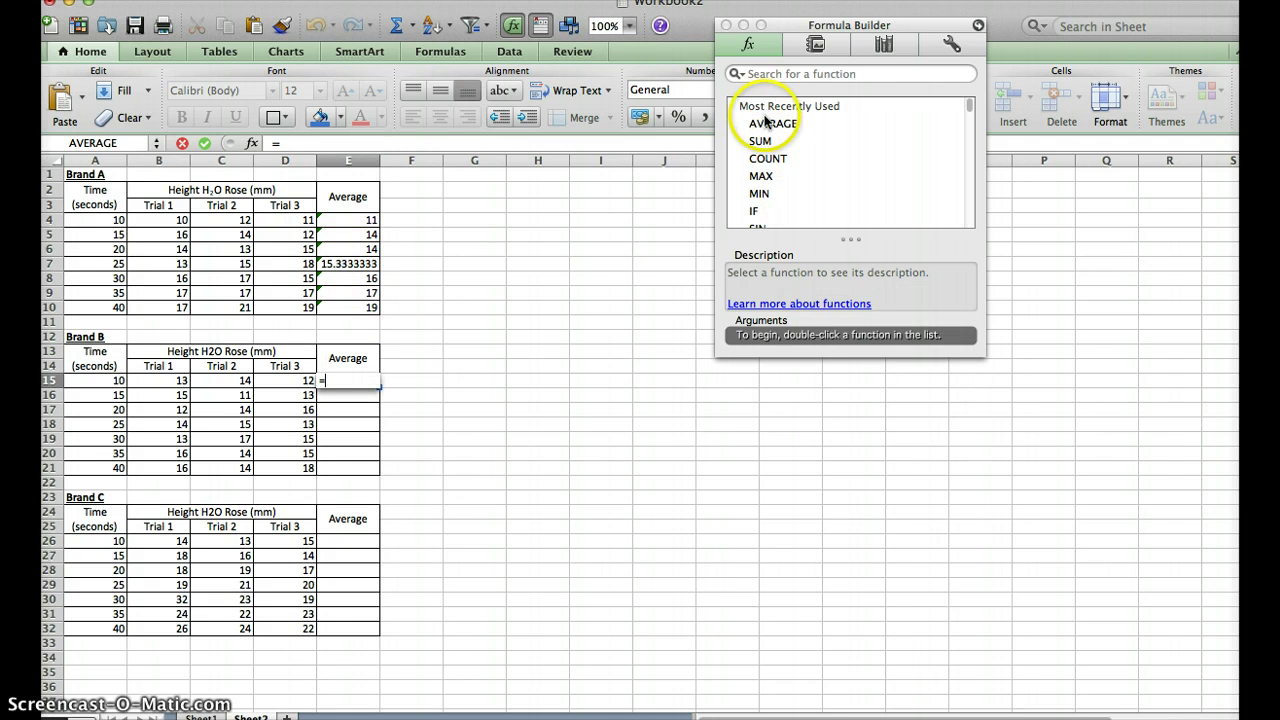
click(766, 124)
double_click(766, 124)
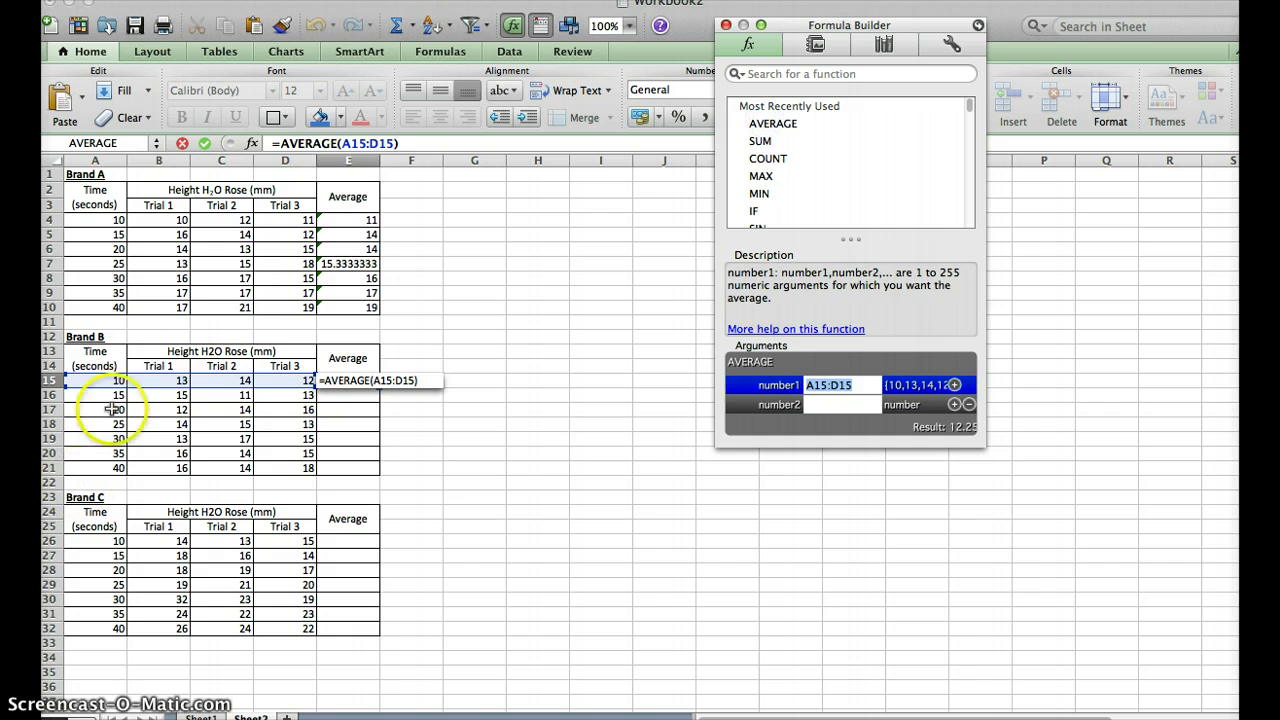
click(160, 381)
text(+)
drag(160, 381, 274, 379)
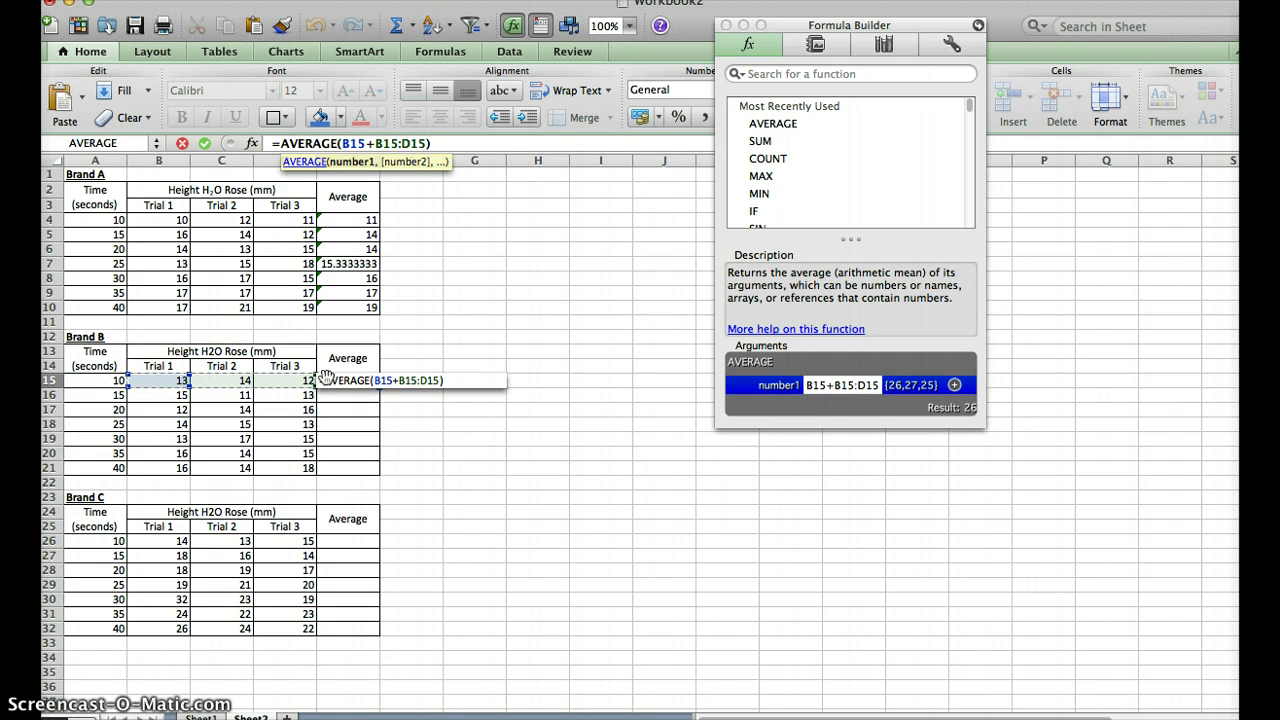
key(Return)
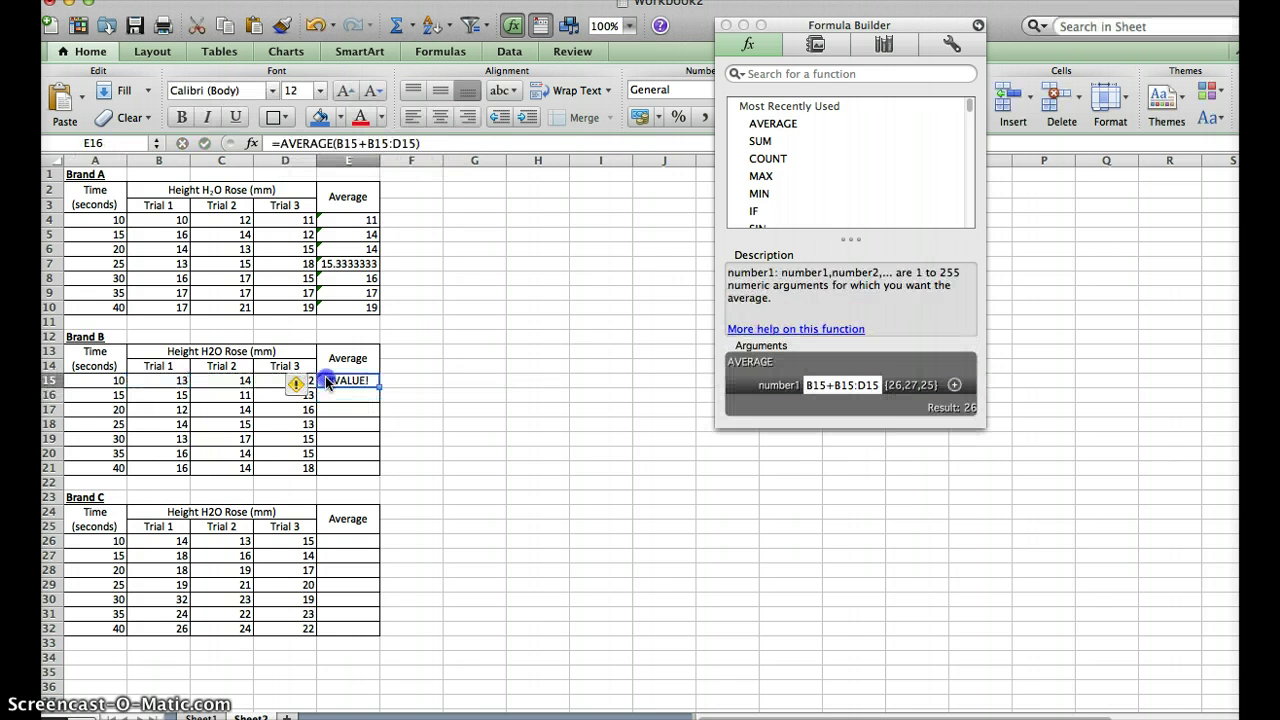
- Try to replace the formula in E15 with =AVERAGE(B15:E15), keeping it despite the circular reference
click(777, 117)
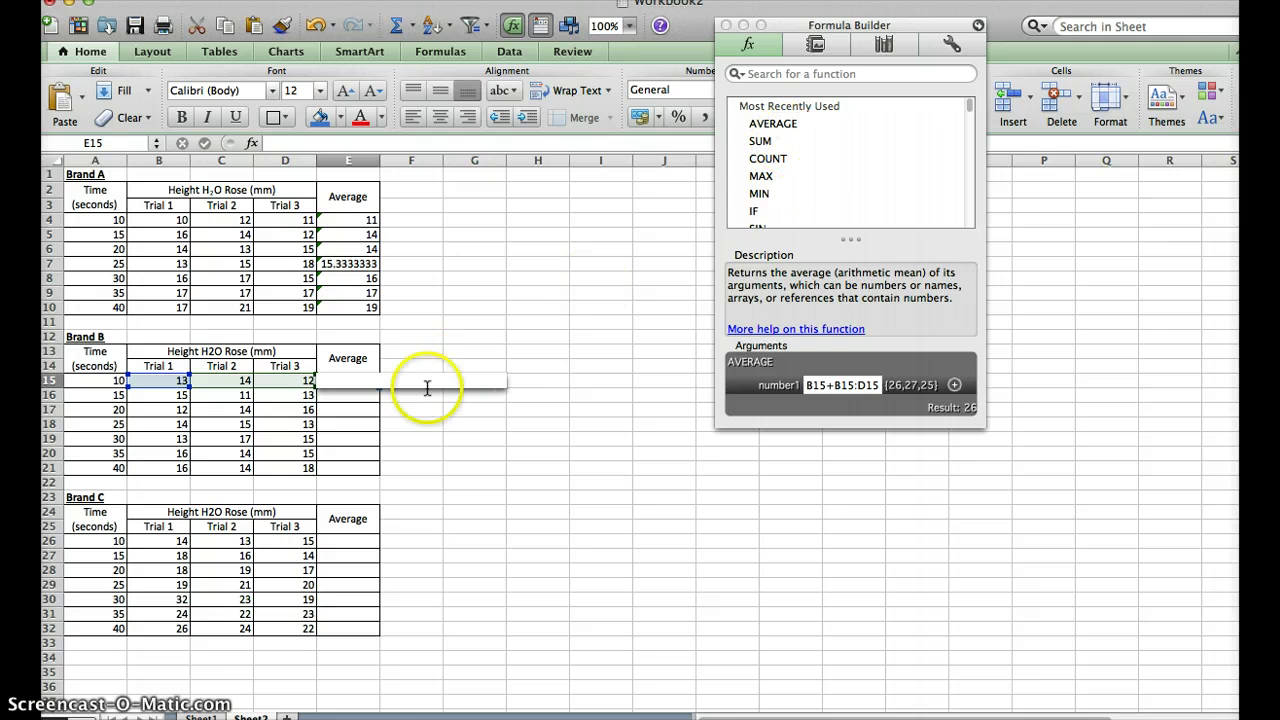
text(=)
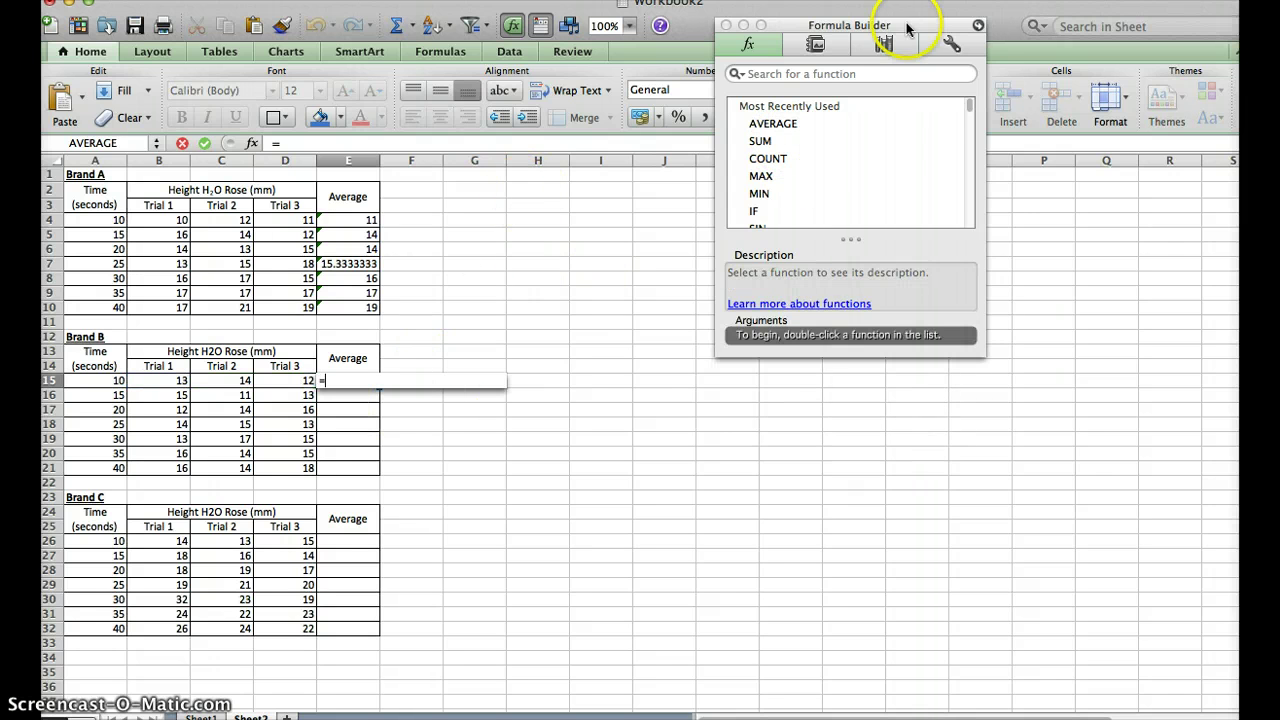
click(788, 122)
double_click(771, 124)
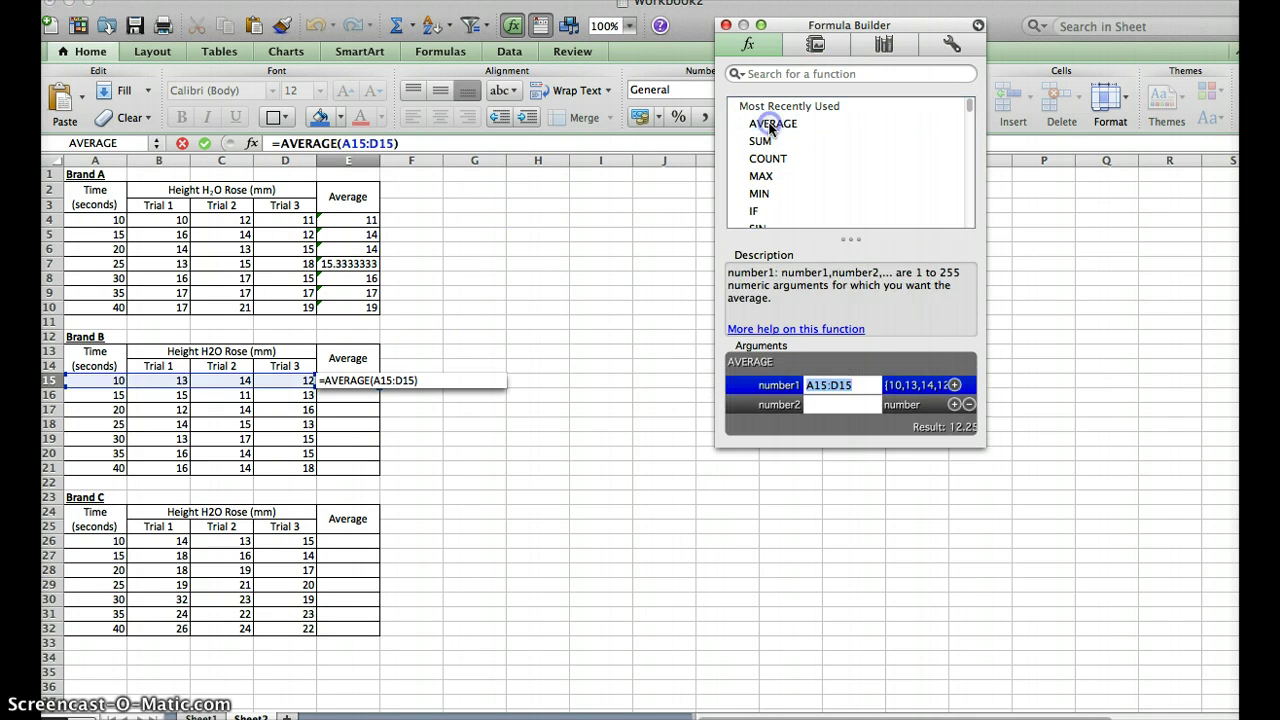
drag(160, 386, 206, 383)
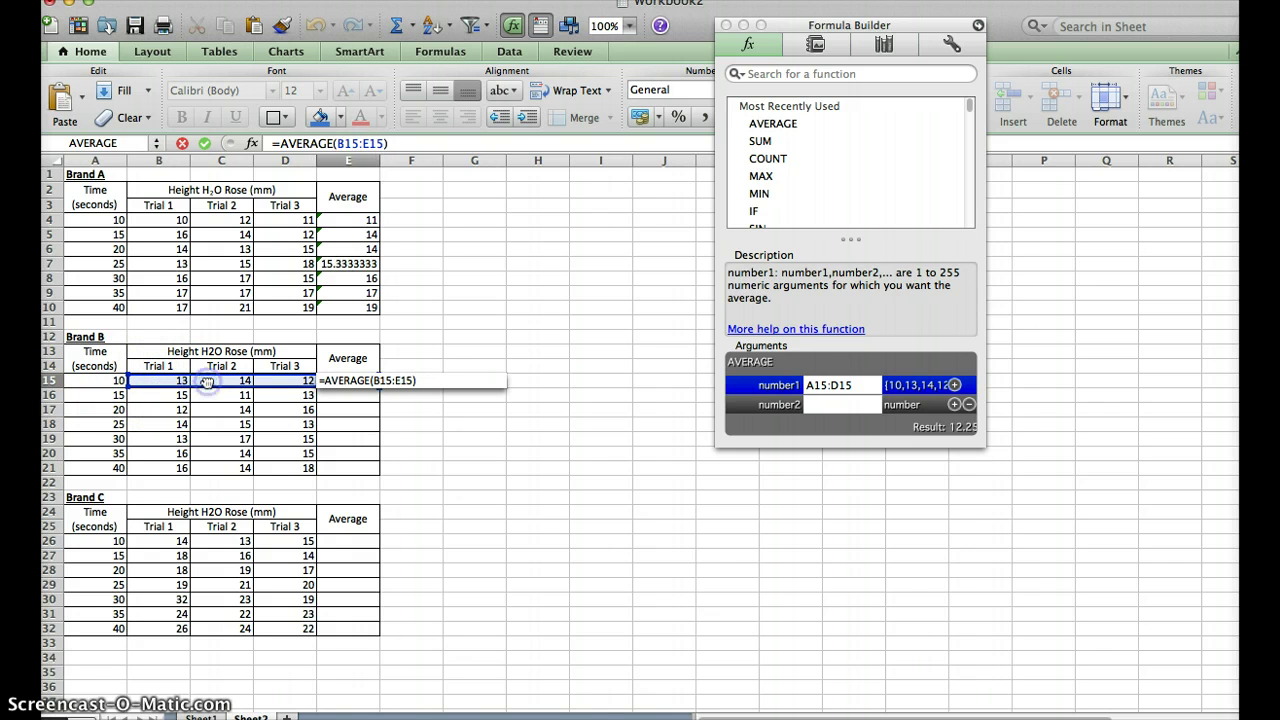
key(Return)
click(705, 418)
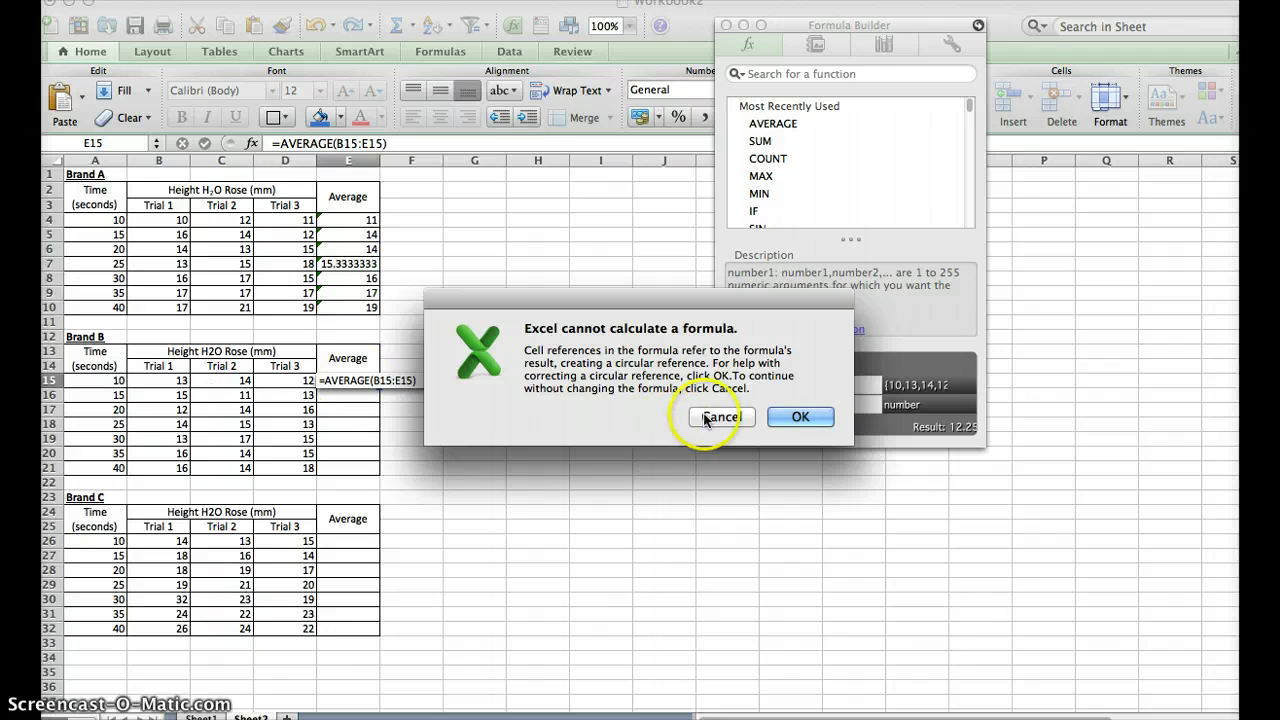
click(720, 417)
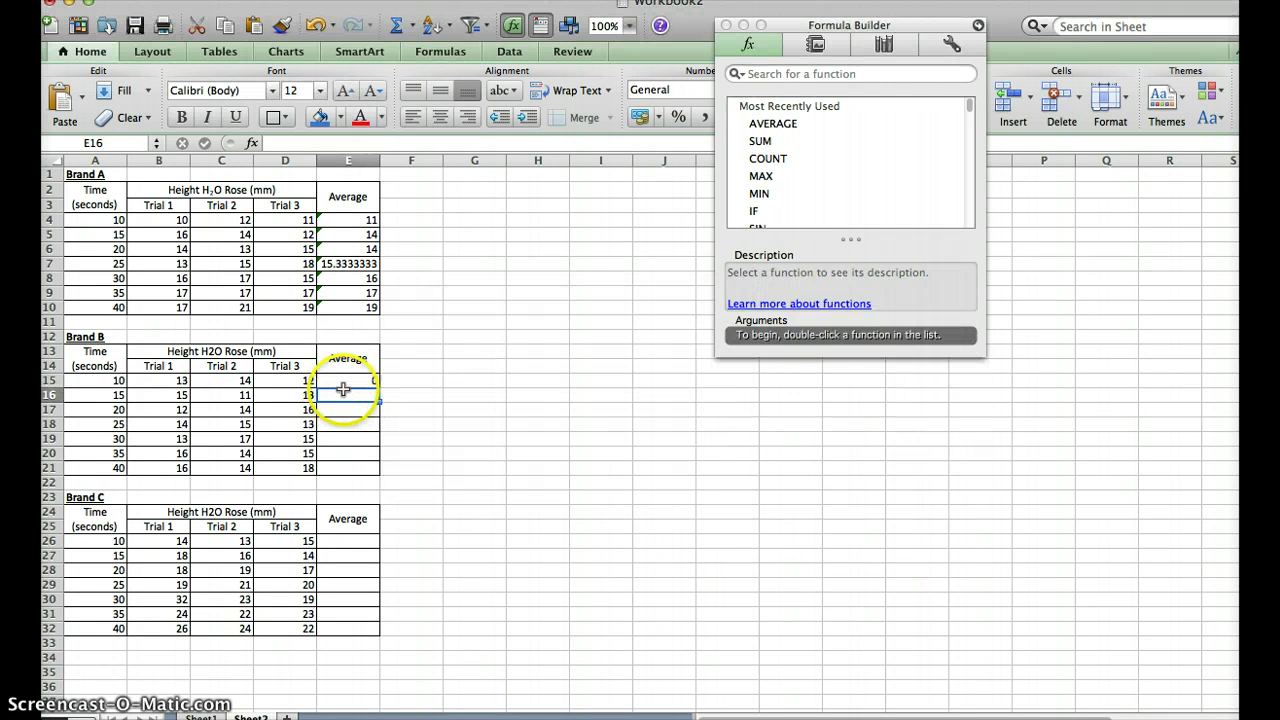
- Replace the formula in E15 with =AVERAGE(B15:D15) and fill it down Brand B's Average column to E21
click(343, 380)
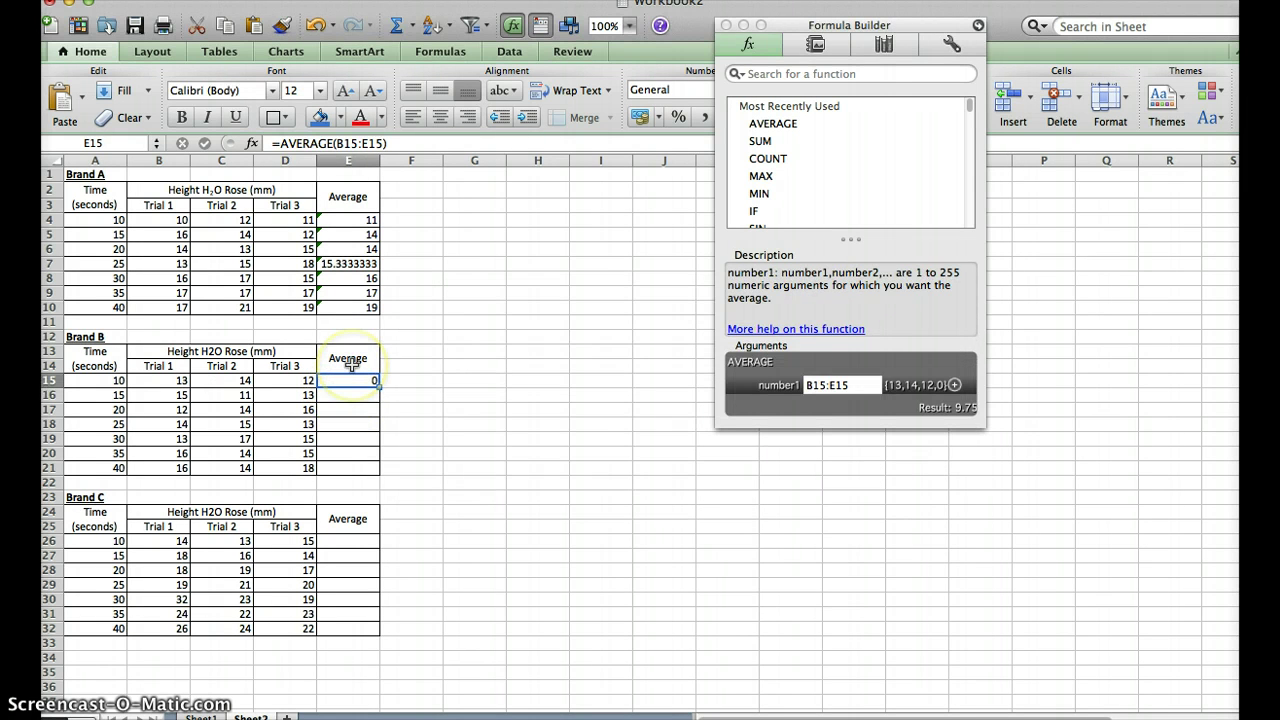
text(=)
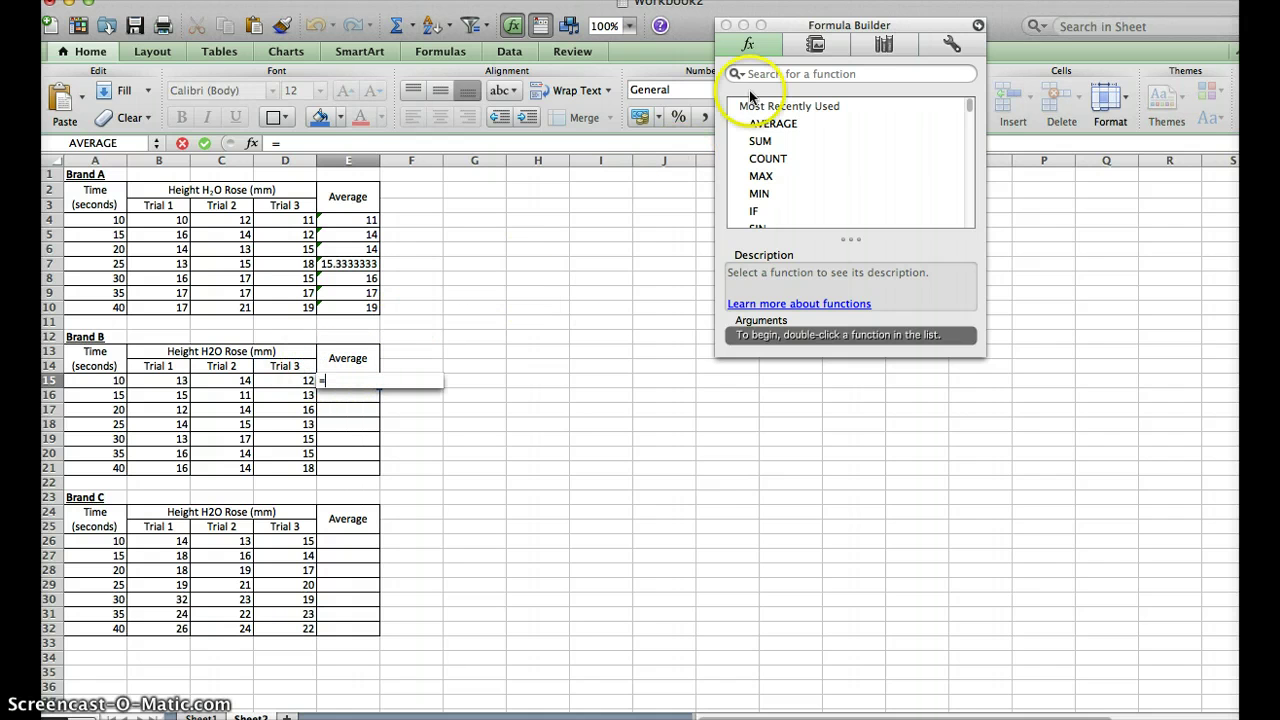
click(758, 125)
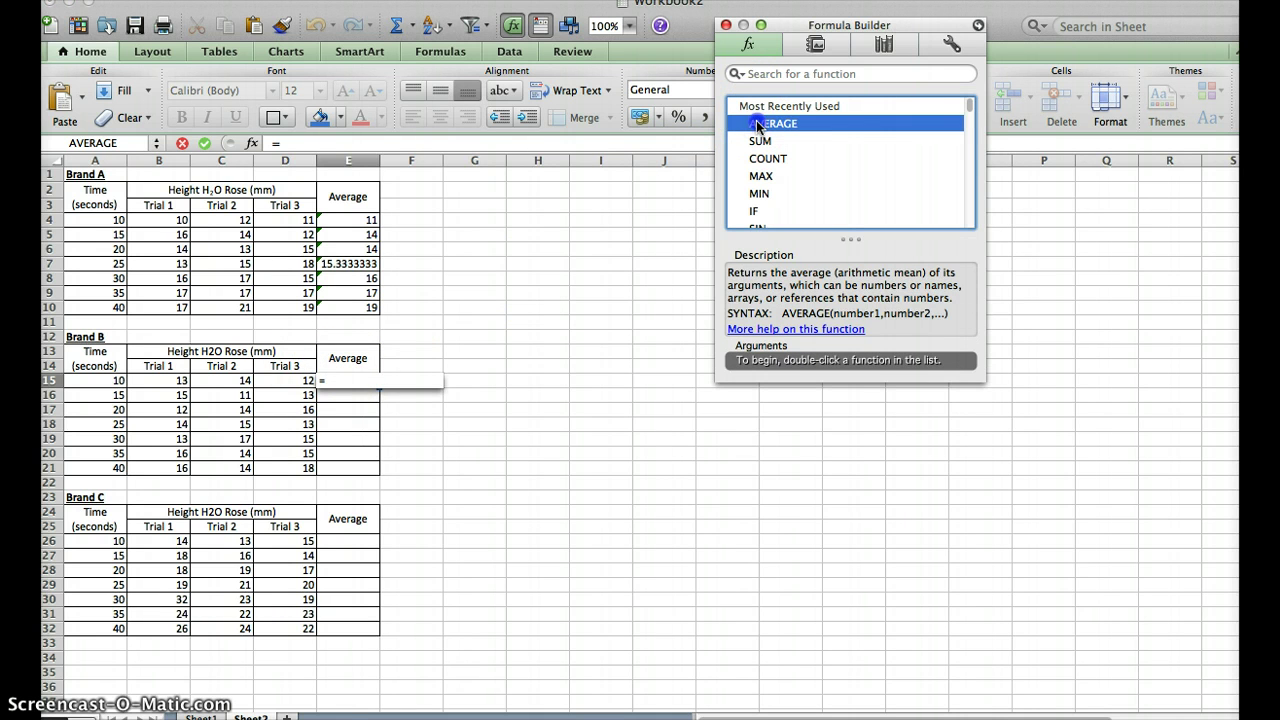
double_click(758, 125)
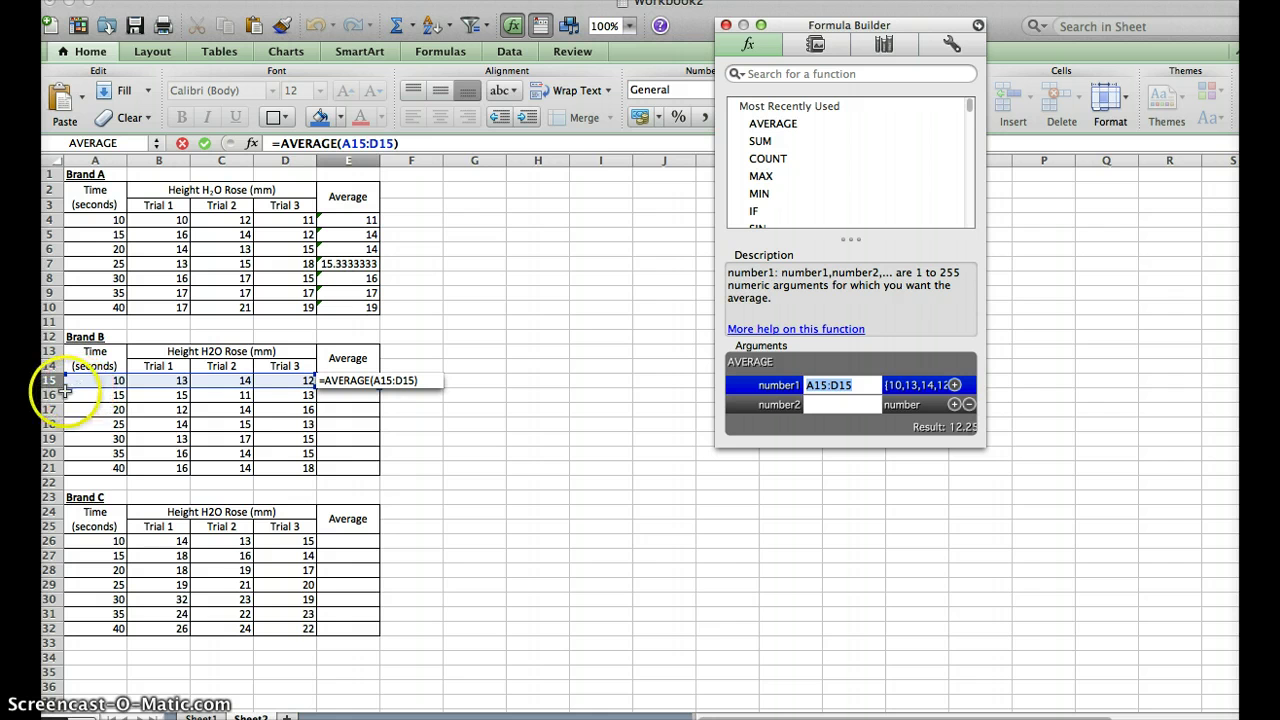
drag(345, 384, 285, 383)
key(Return)
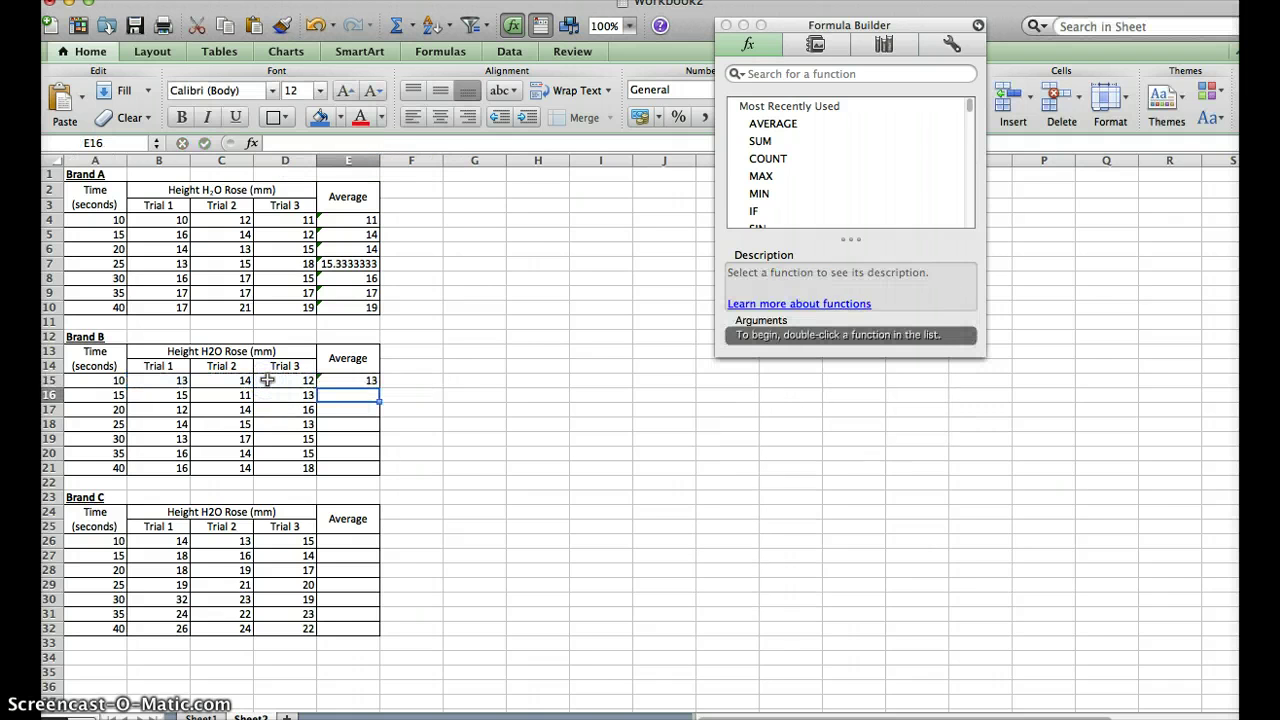
click(370, 379)
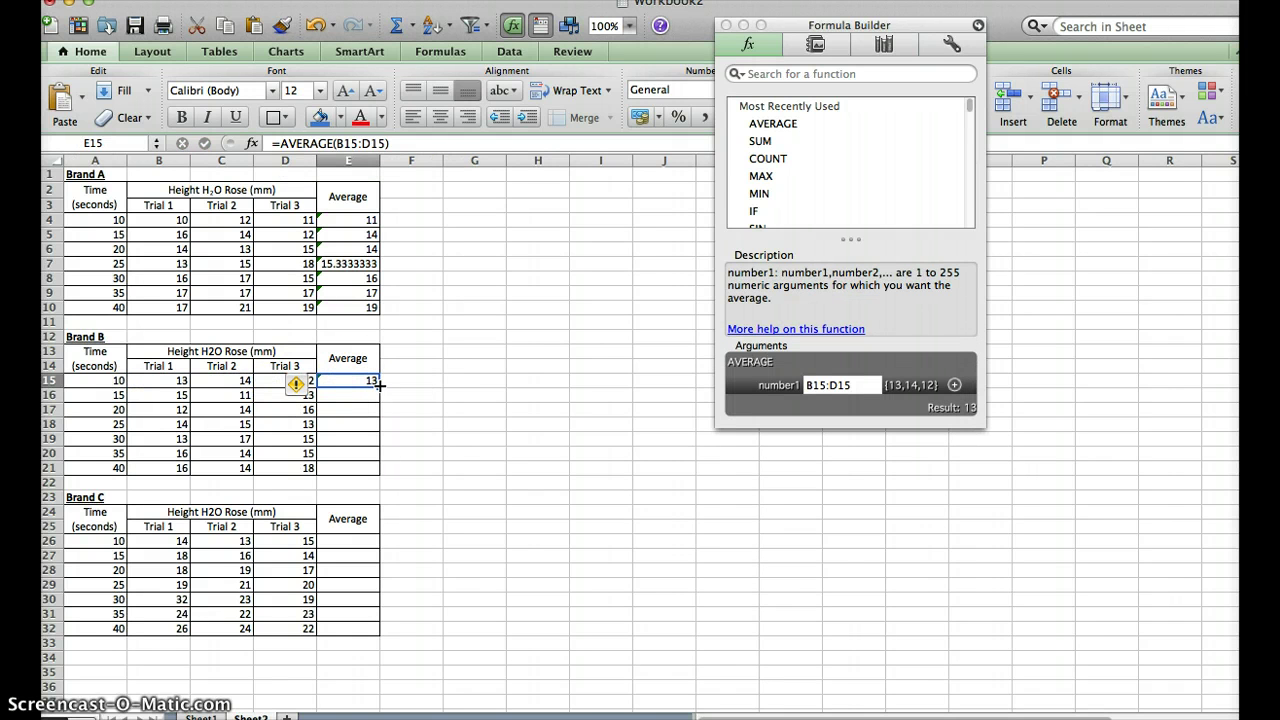
drag(379, 385, 376, 468)
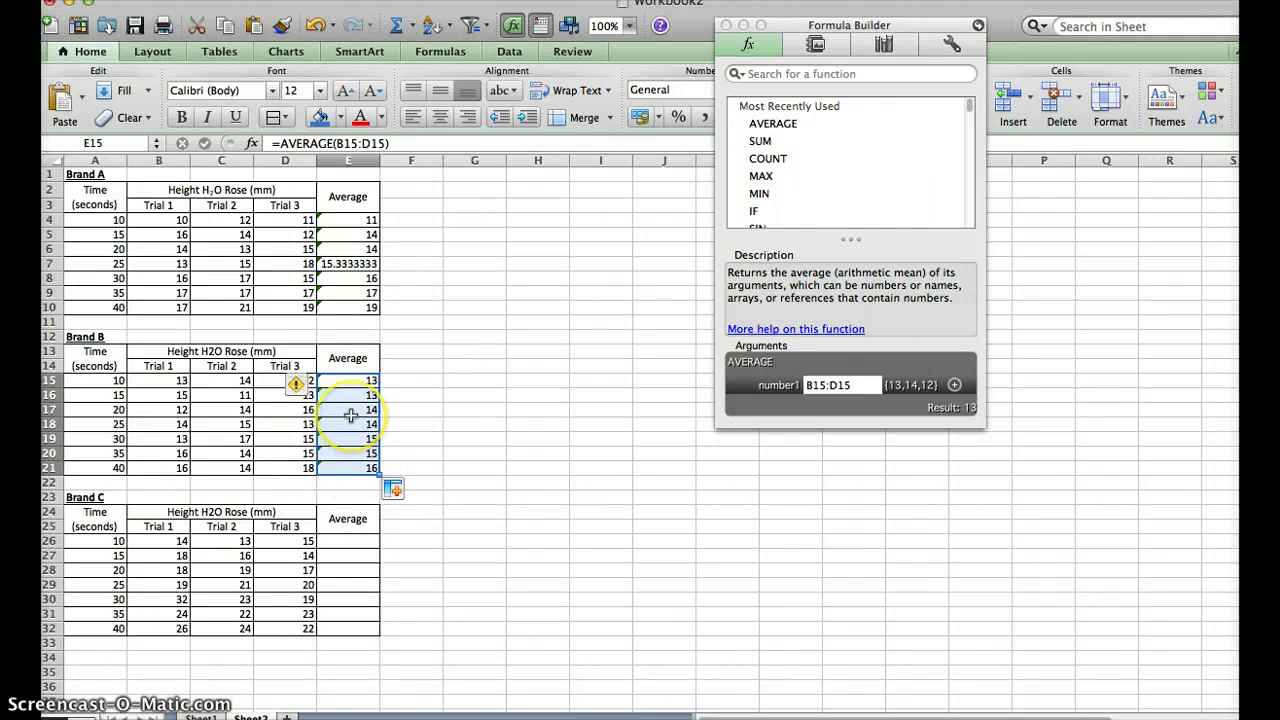
- Try to average Brand C's 10-second trials in E26 with the AVERAGE function
click(346, 538)
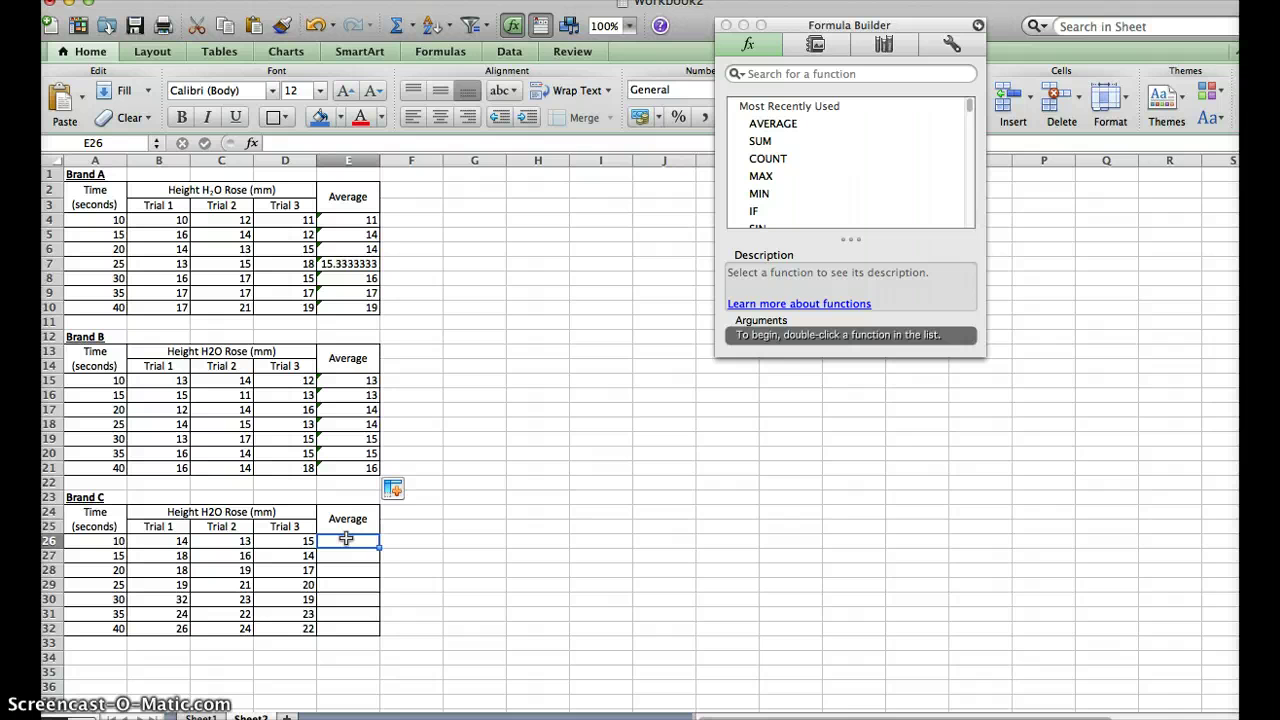
text(=)
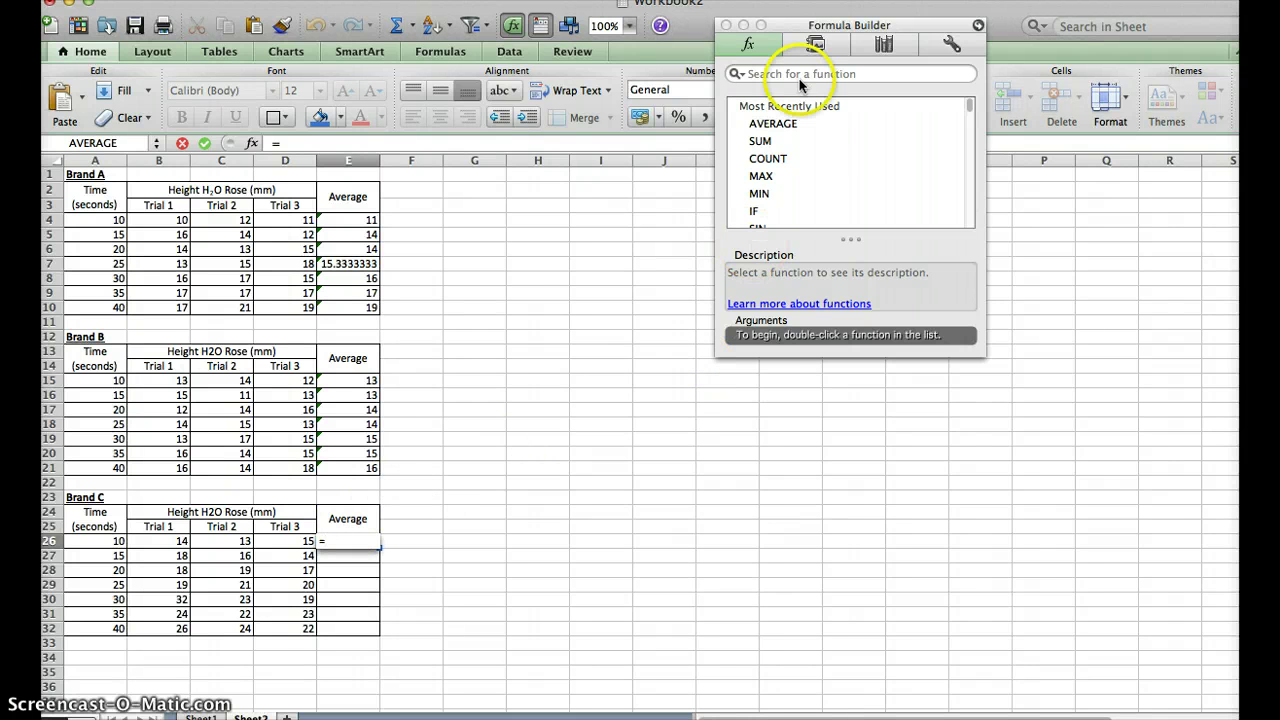
double_click(773, 123)
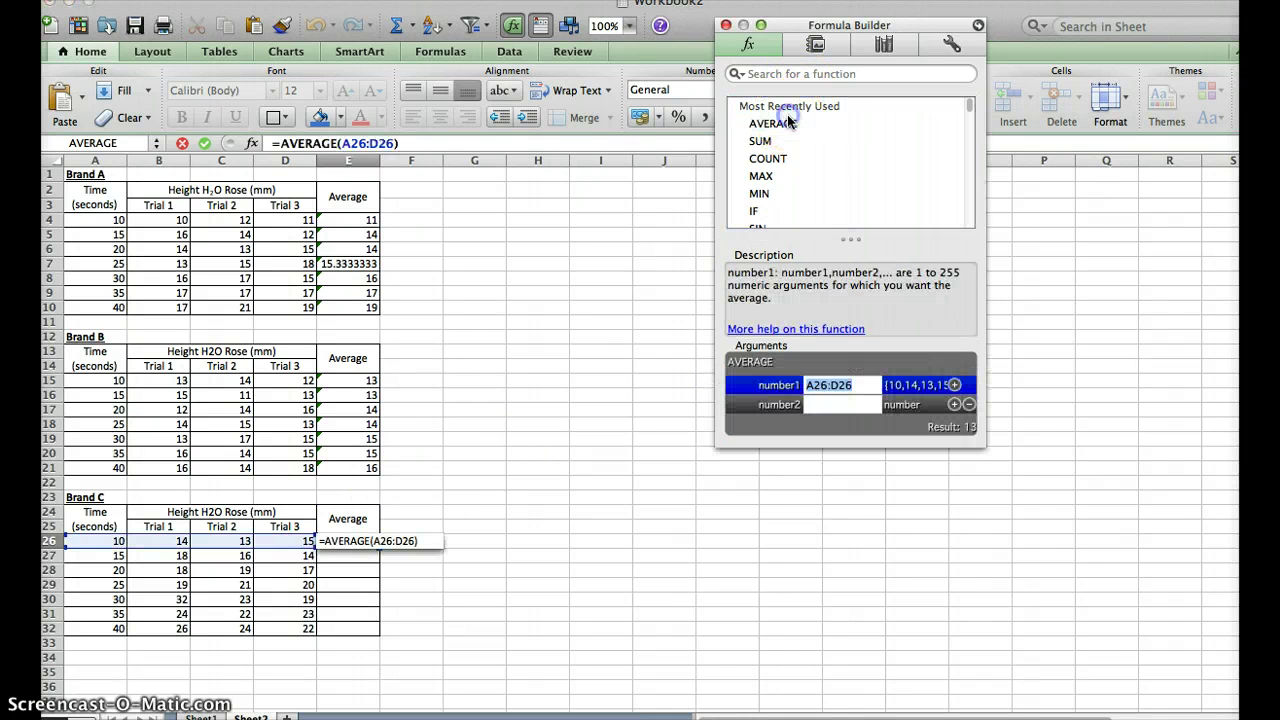
click(147, 541)
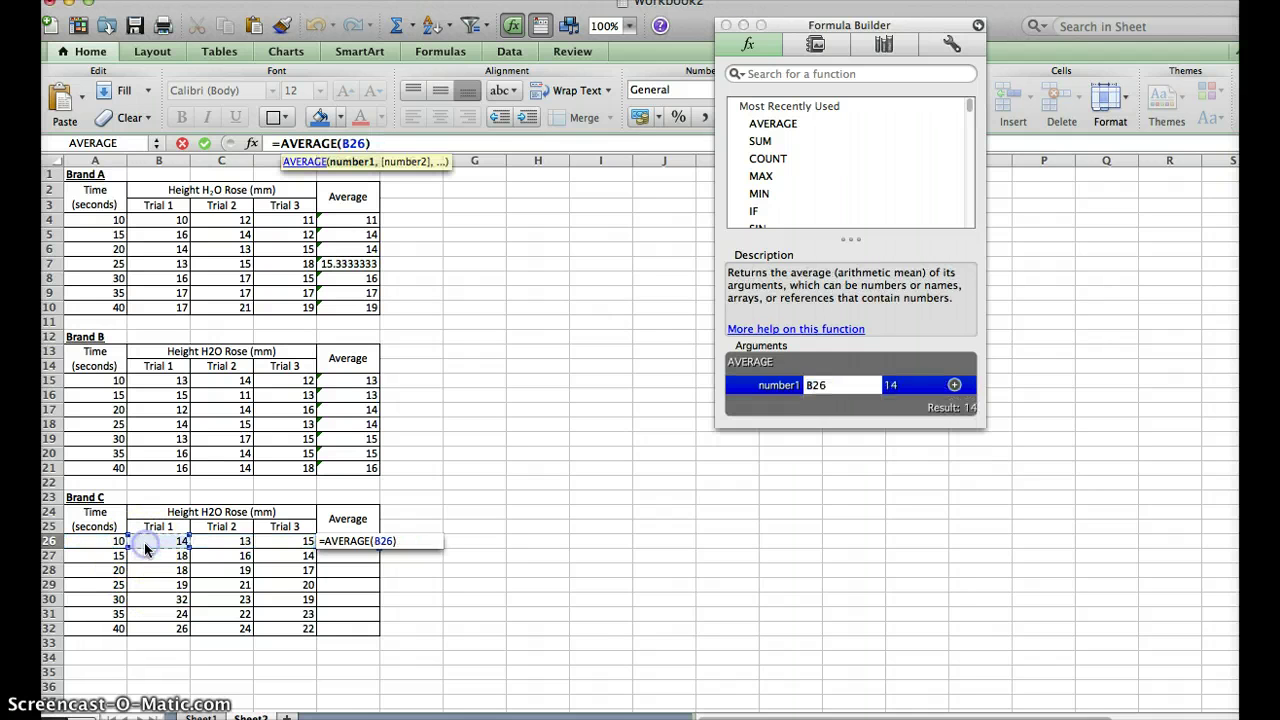
text(+)
drag(148, 541, 186, 541)
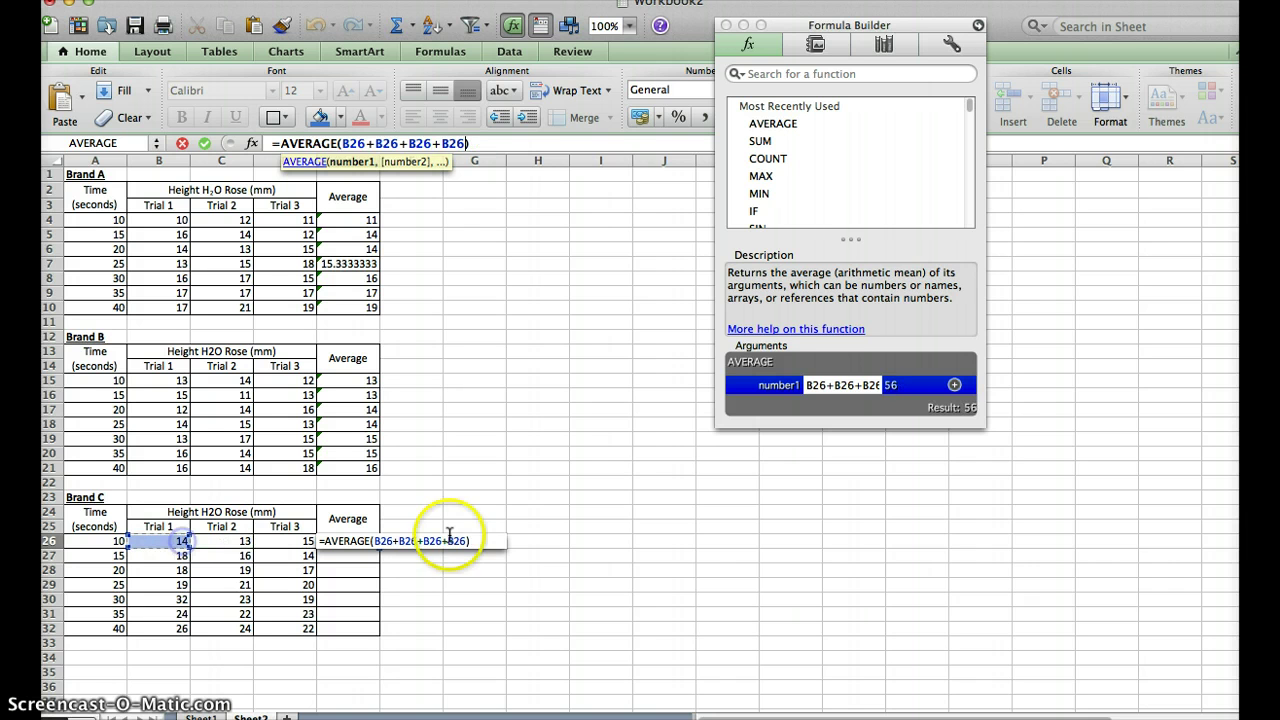
- Discard the mistaken AVERAGE formula being entered in E26
key(BackSpace)
key(BackSpace)
key(BackSpace)
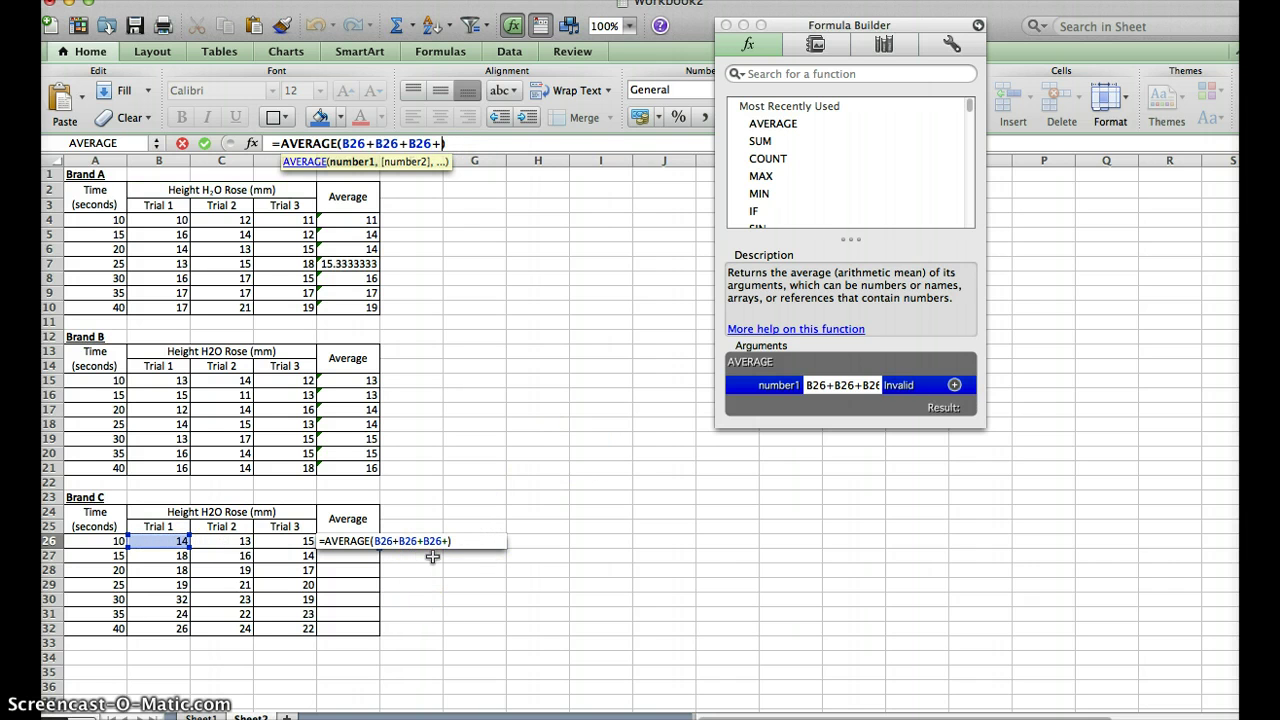
key(BackSpace)
key(BackSpace)
key(BackSpace)
key(BackSpace)
key(BackSpace)
key(BackSpace)
key(BackSpace)
key(BackSpace)
key(BackSpace)
key(BackSpace)
key(BackSpace)
key(BackSpace)
key(BackSpace)
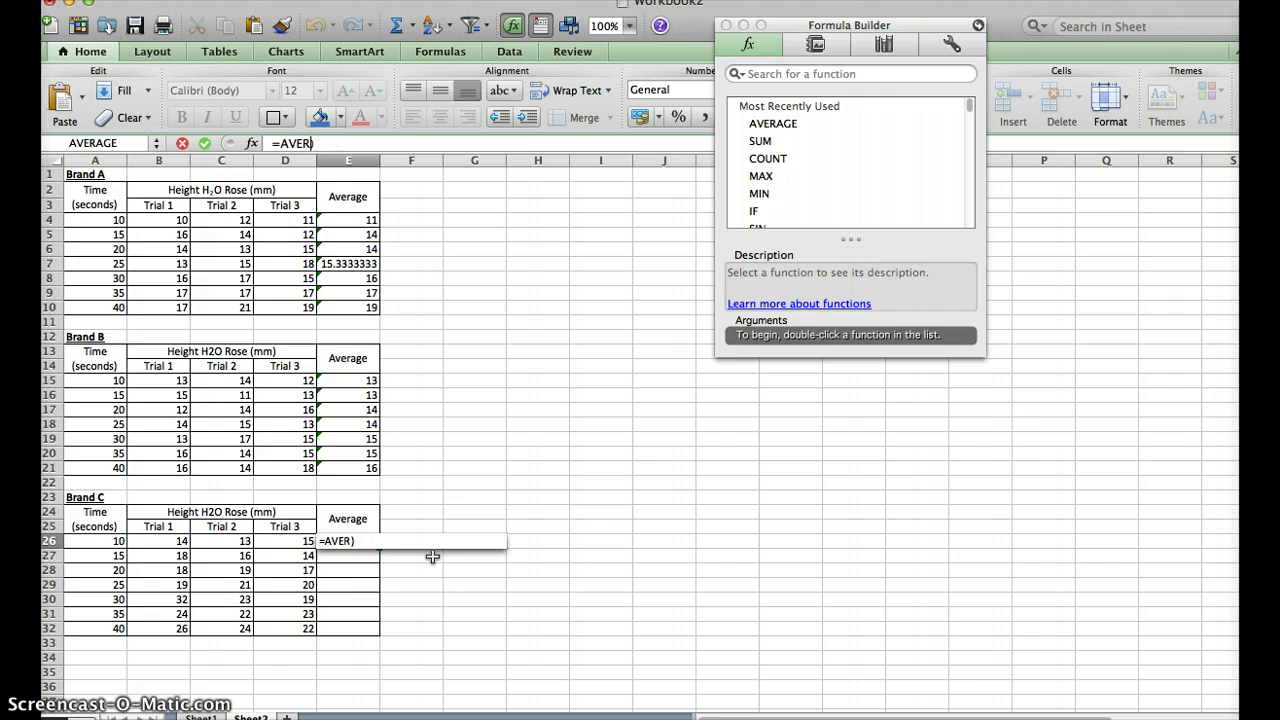
key(BackSpace)
text(+)
click(450, 555)
click(357, 540)
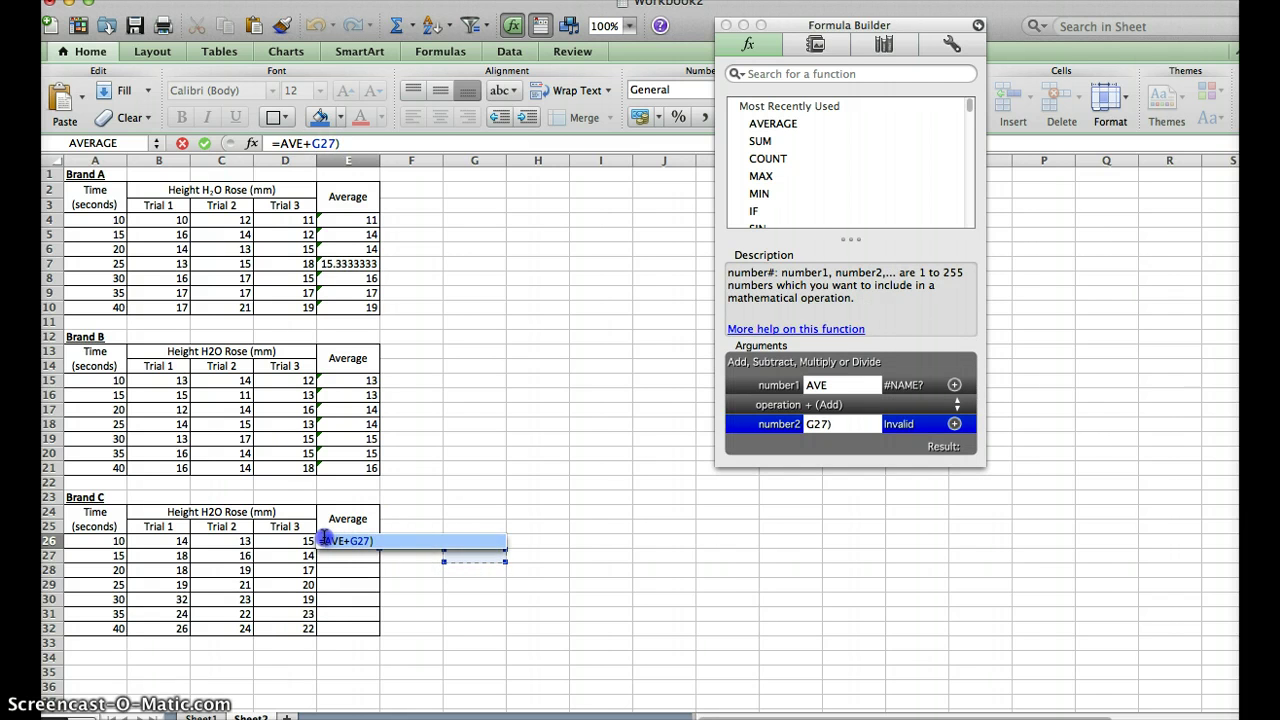
key(Escape)
click(448, 671)
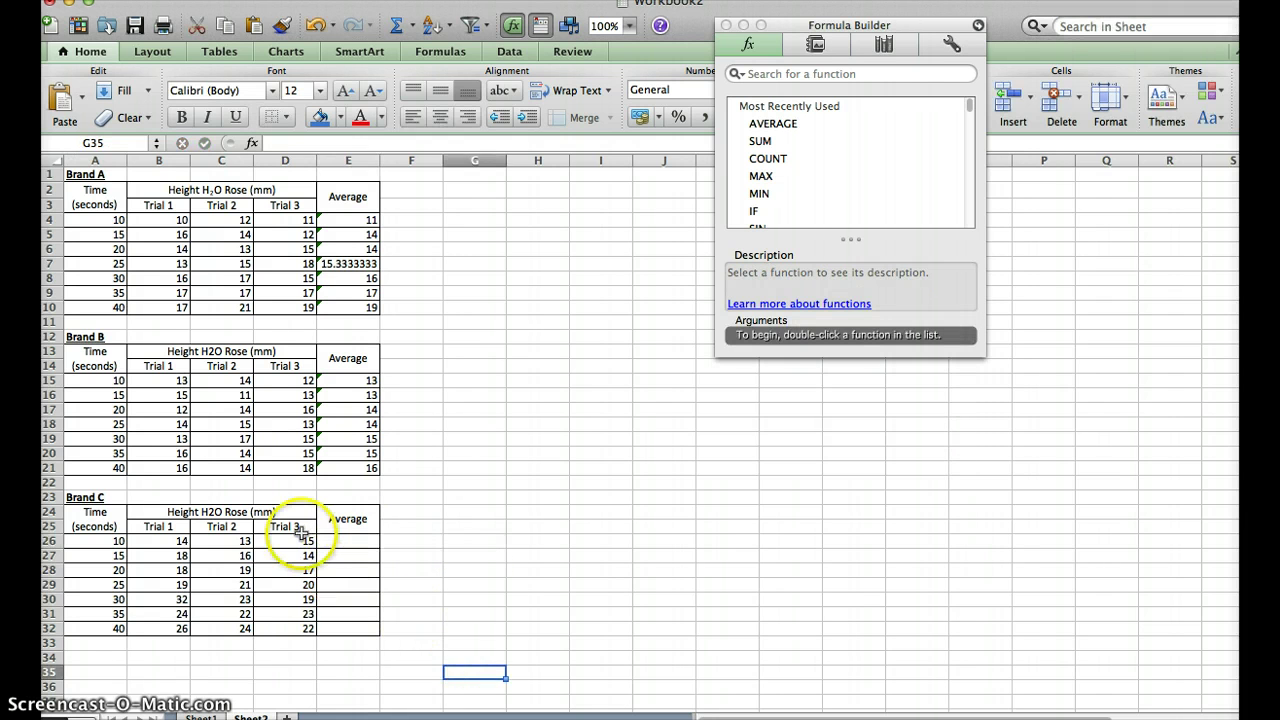
- Try to enter a formula over B26:D26 in E26 for Brand C's 10-second average
click(337, 540)
text(=)
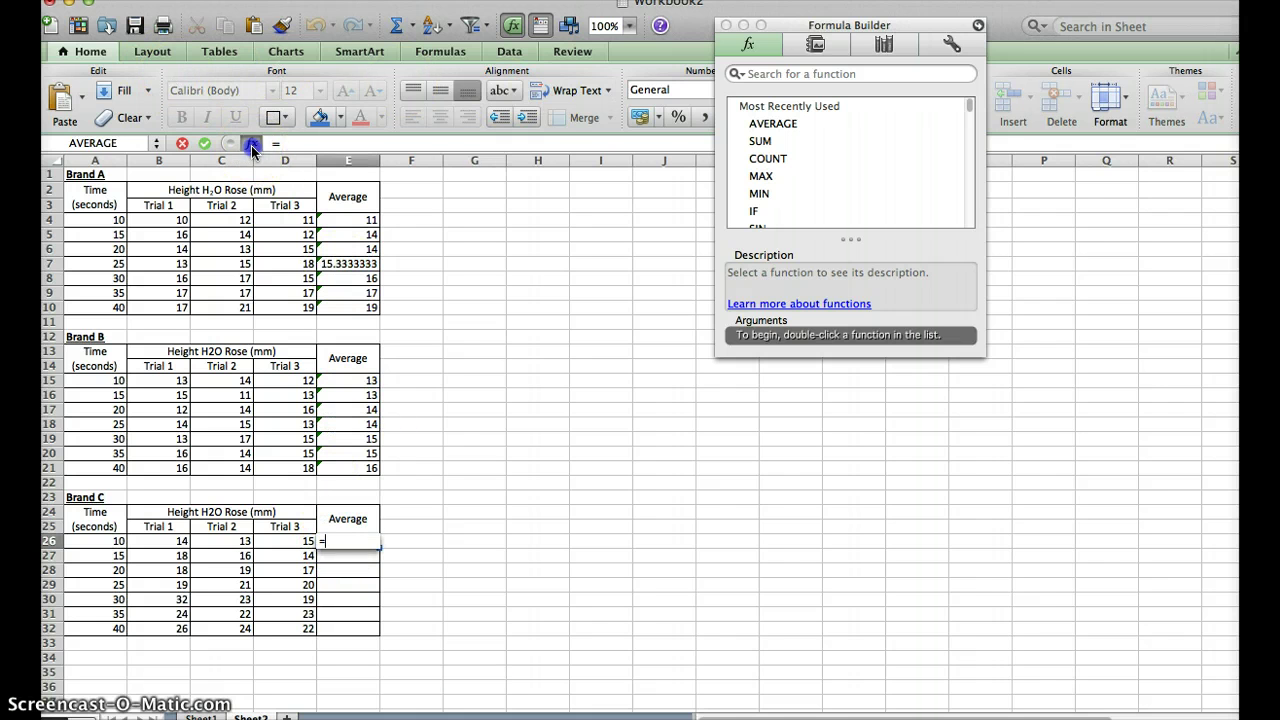
click(775, 123)
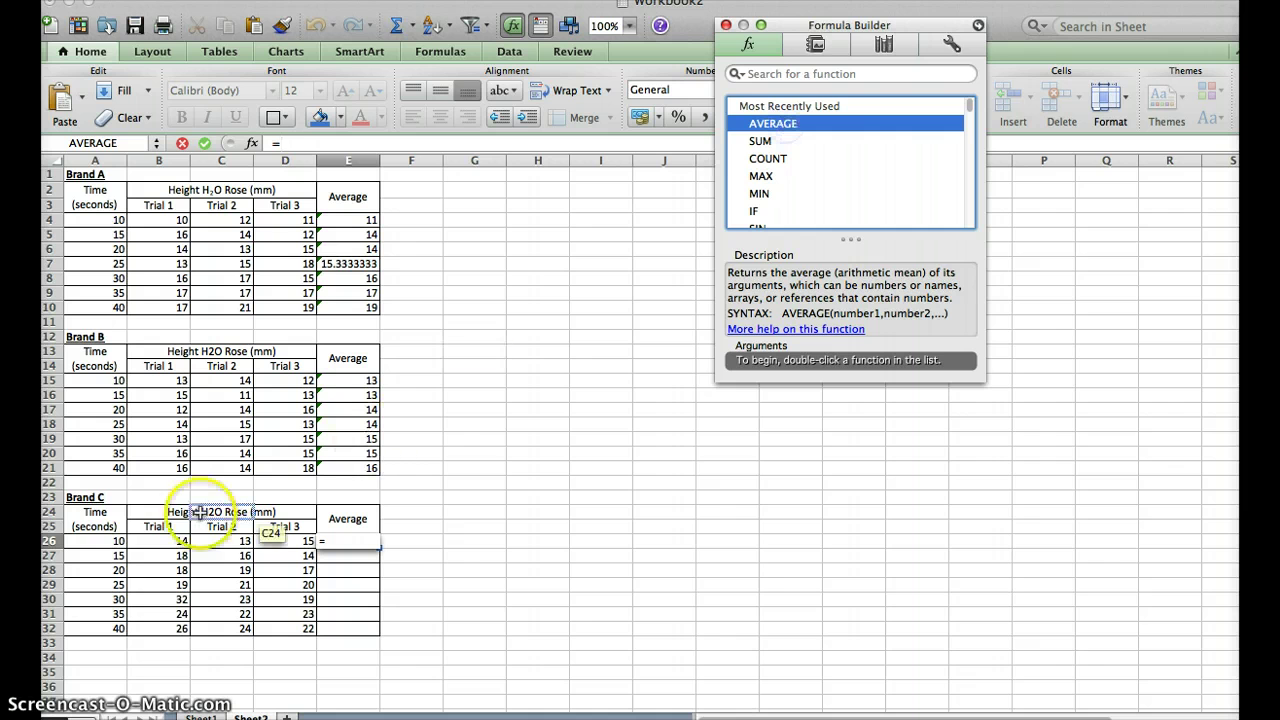
drag(160, 540, 279, 540)
key(Return)
click(284, 545)
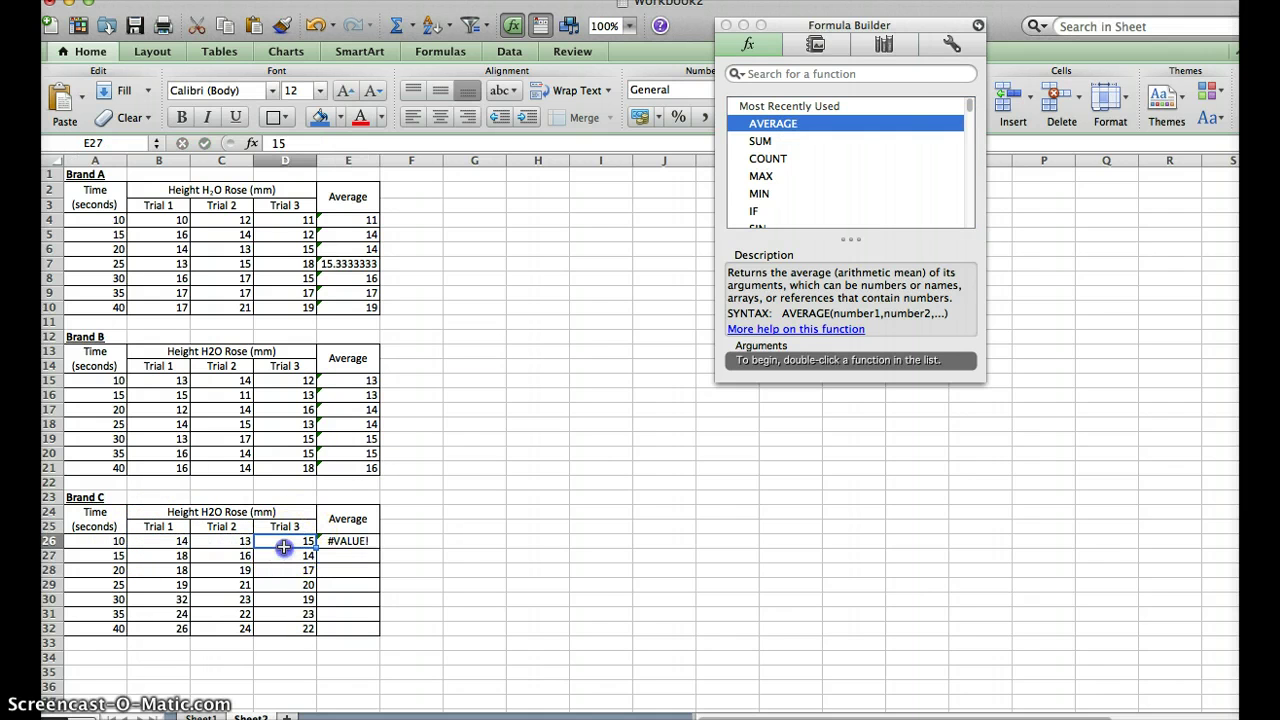
- Try to replace the formula in E26 with =B26:D26
click(355, 547)
text(=)
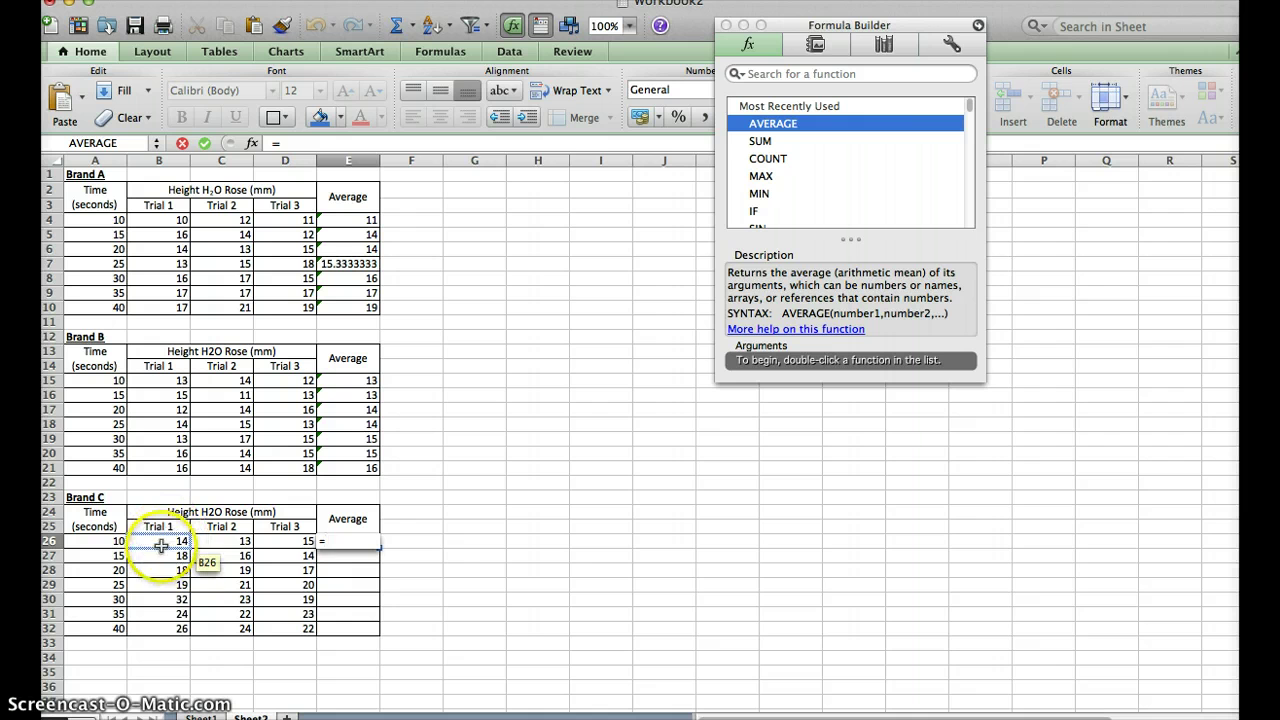
drag(162, 544, 281, 538)
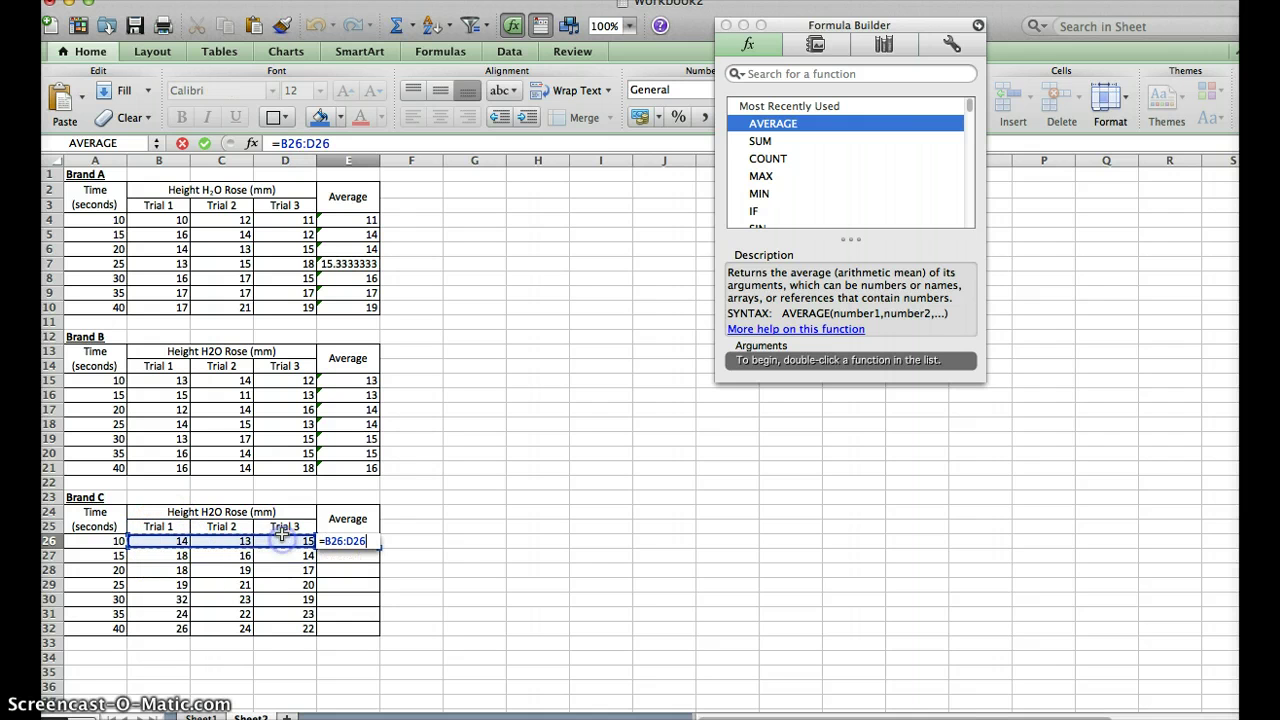
key(Return)
click(358, 537)
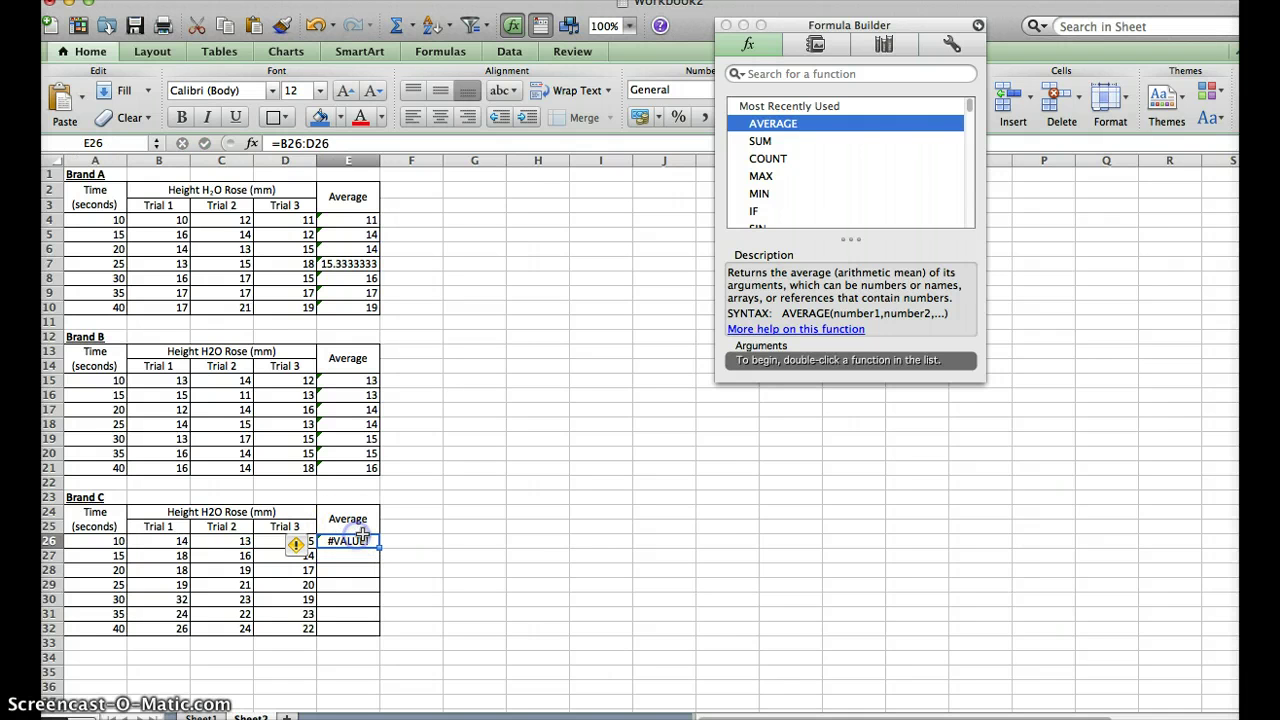
- Try =SUM(A26:D26) in E26 and clear that function from the formula
key(Delete)
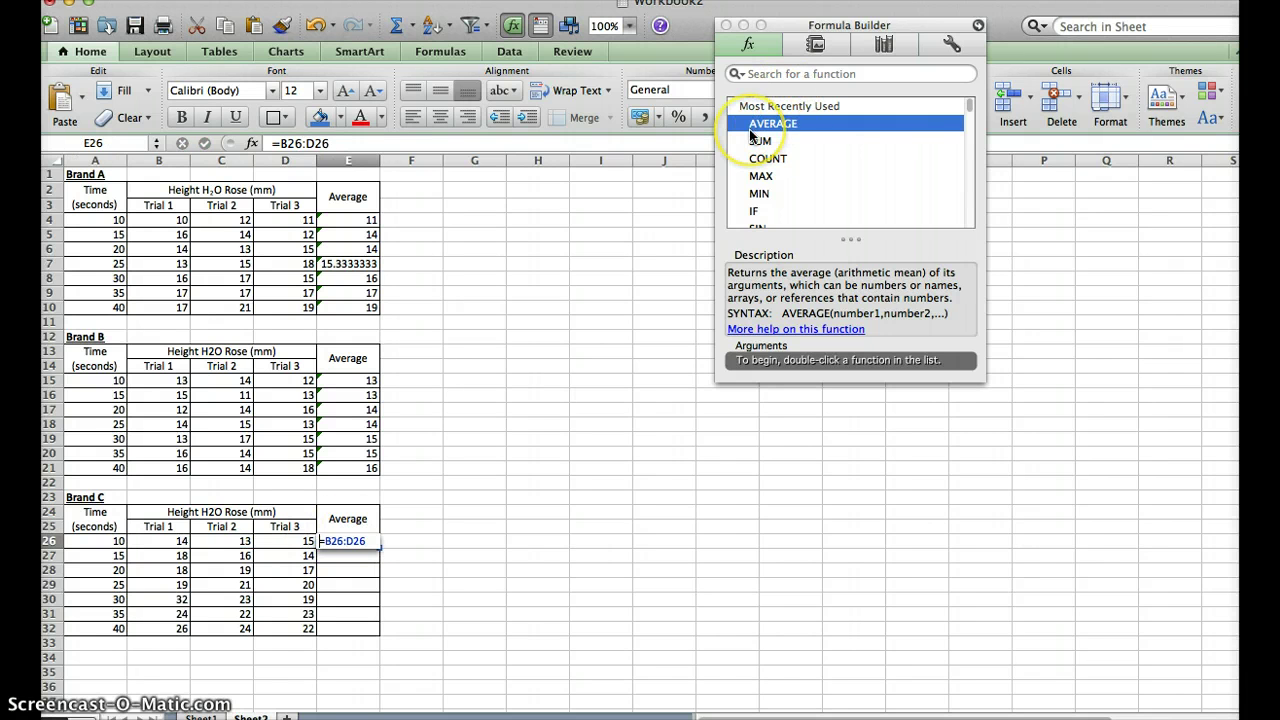
text(=)
double_click(760, 140)
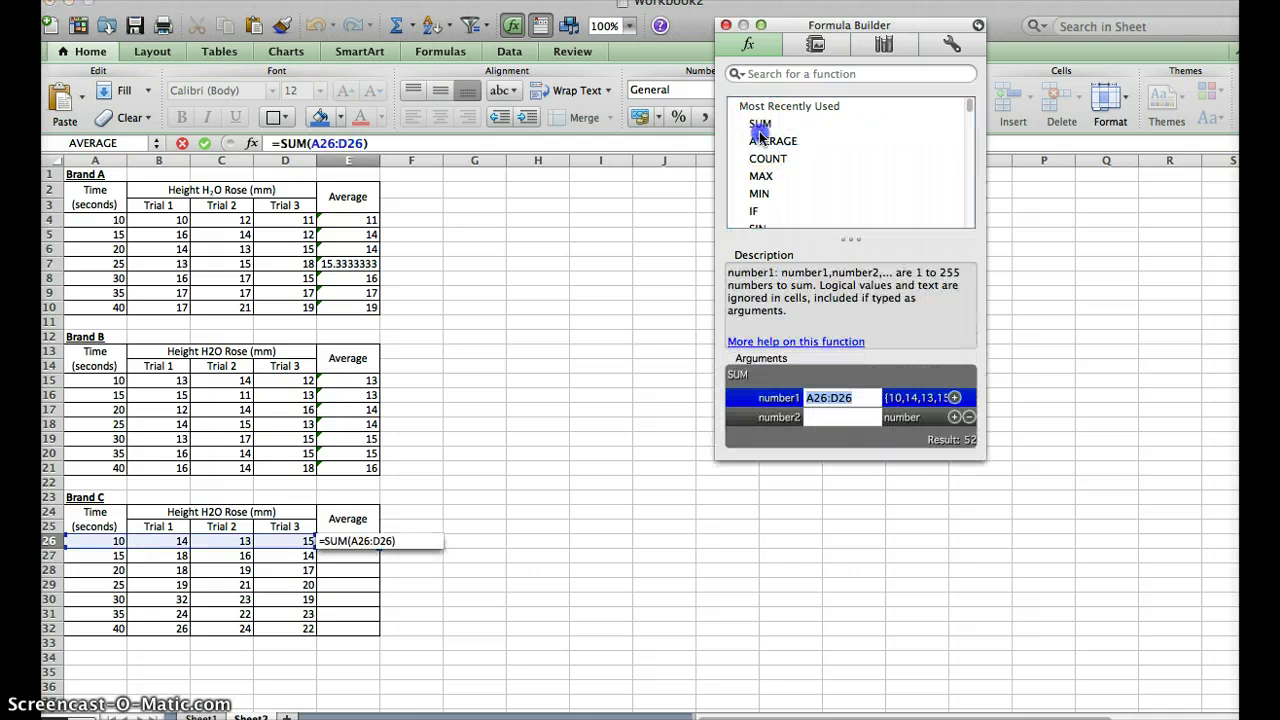
click(384, 541)
drag(401, 541, 326, 541)
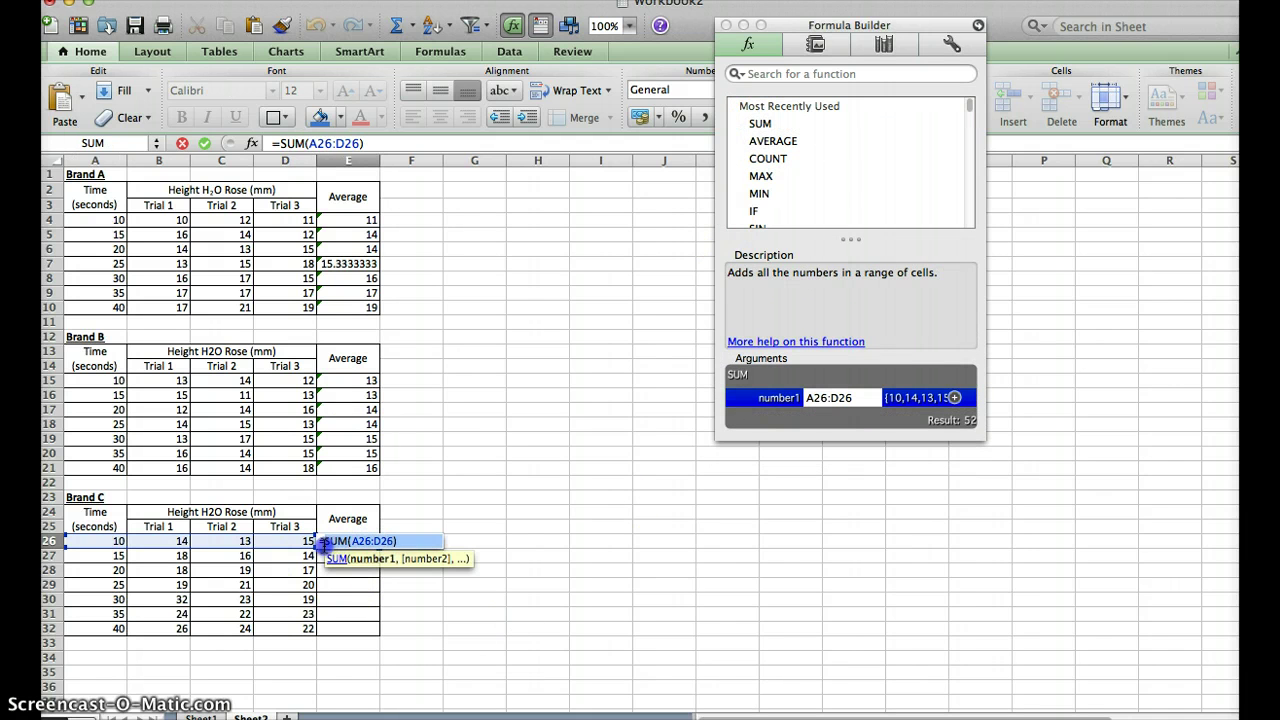
key(BackSpace)
- Enter =AVERAGE(B26:D26) in E26 and fill it down Brand C's Average column to E32
double_click(757, 142)
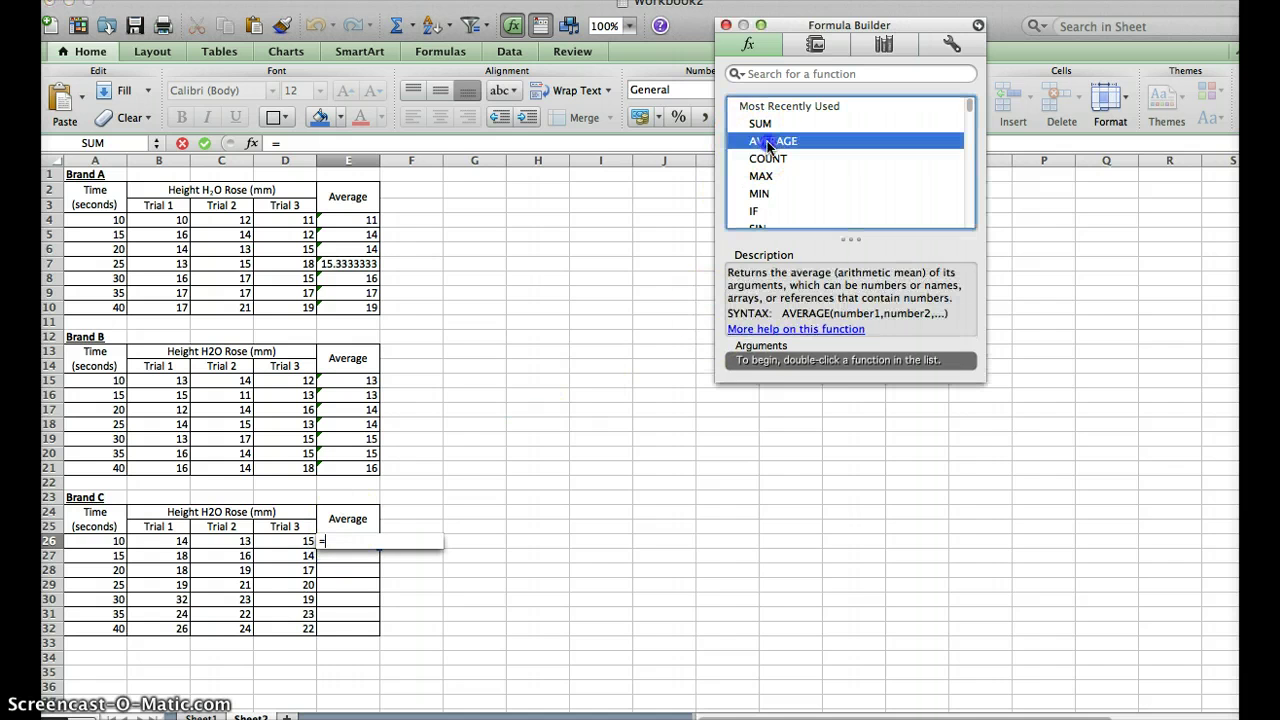
drag(157, 545, 280, 541)
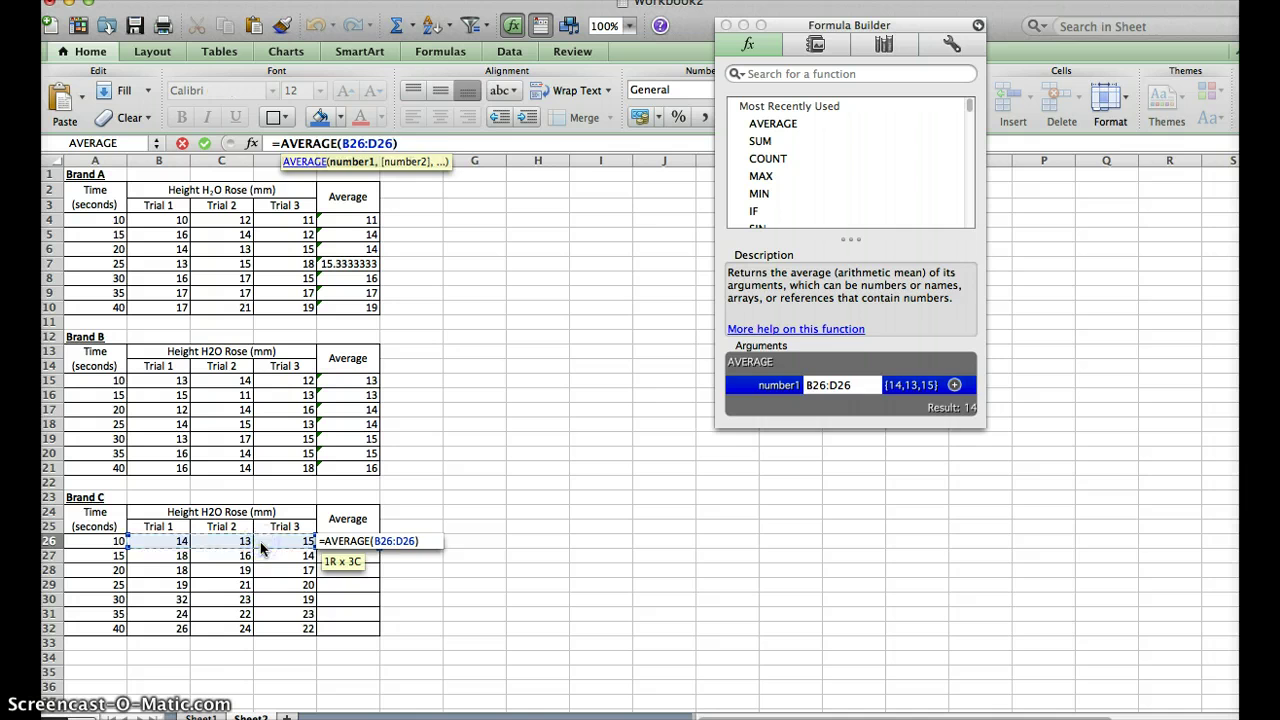
key(Return)
click(349, 541)
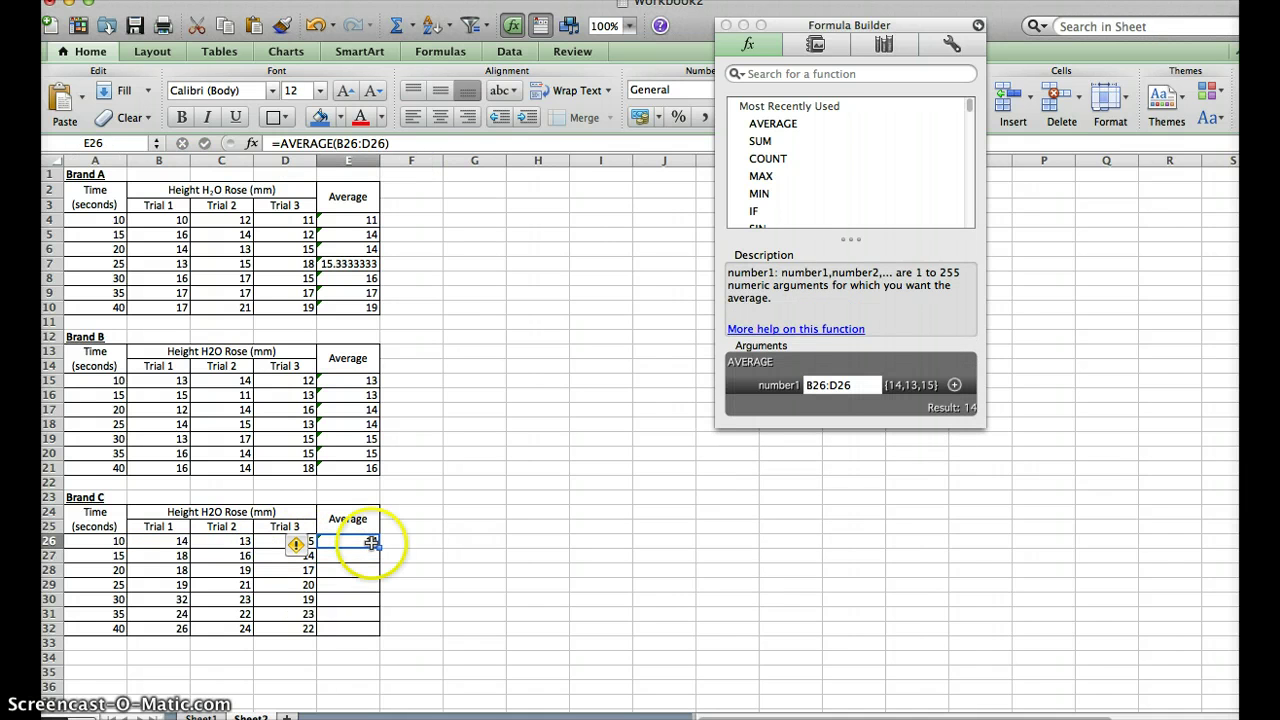
drag(375, 549, 371, 633)
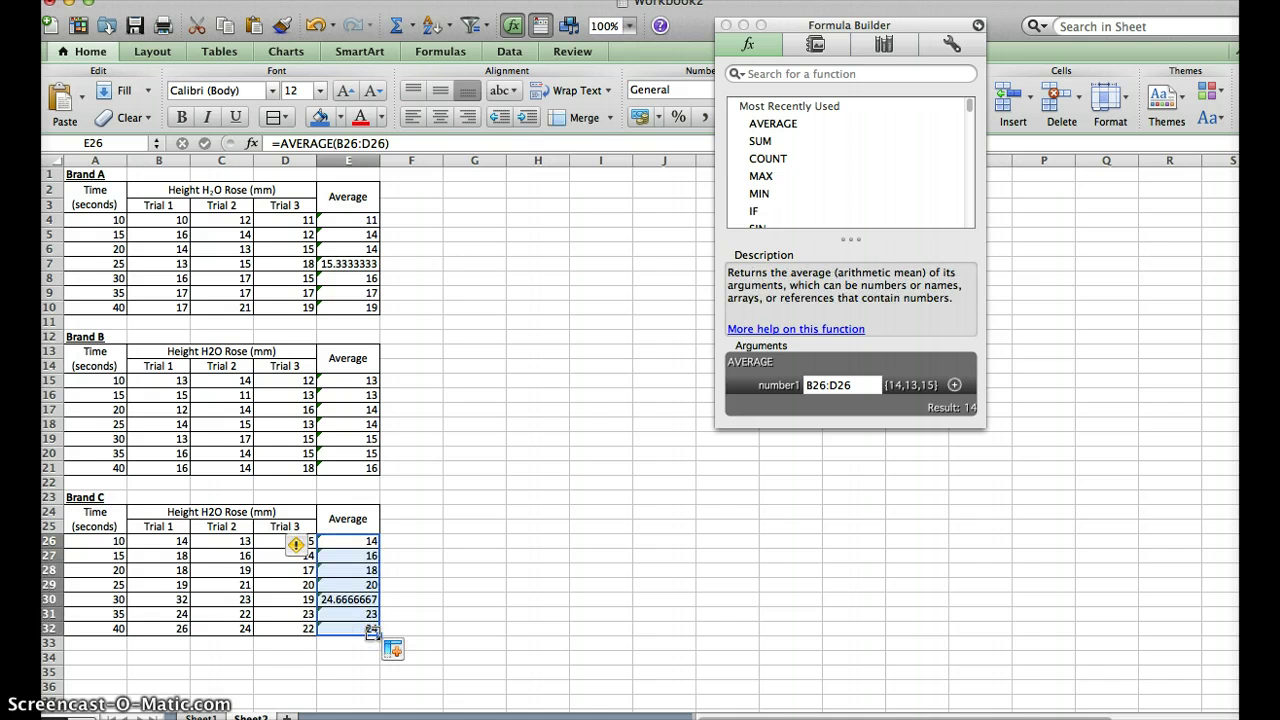
click(443, 539)
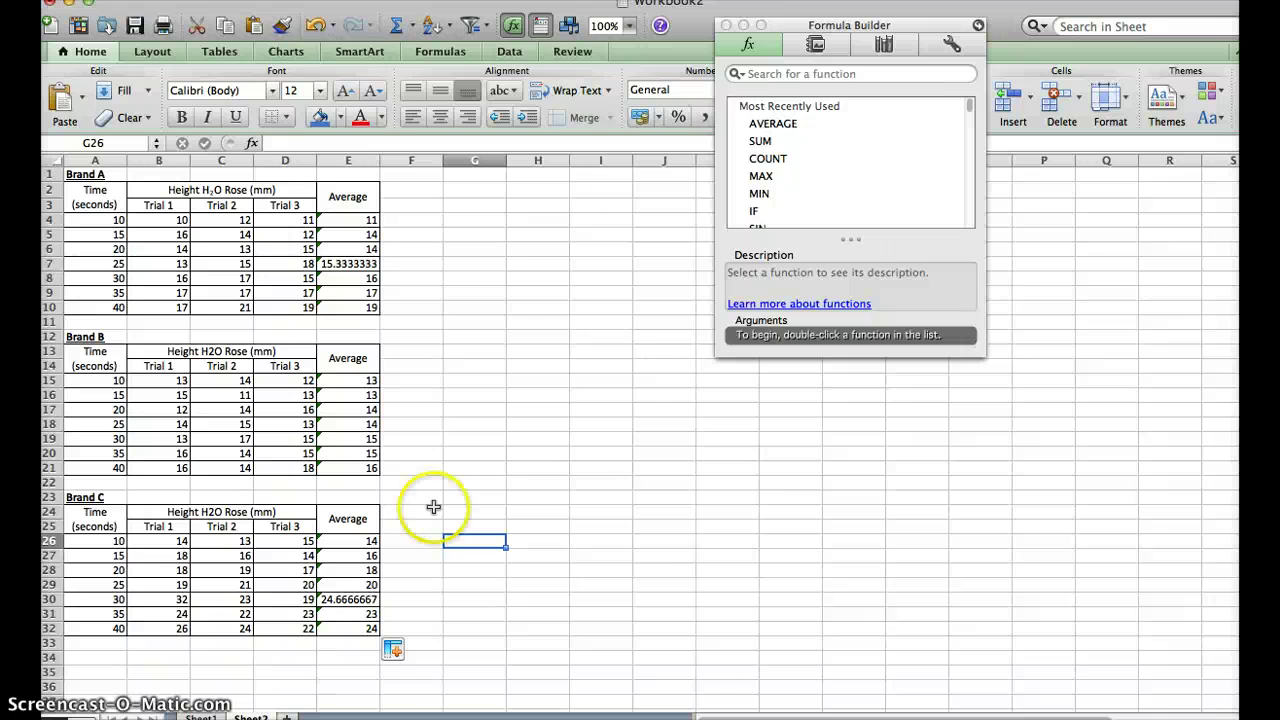
- Close the Formula Builder and enter the title "Results Table" in G1
click(727, 25)
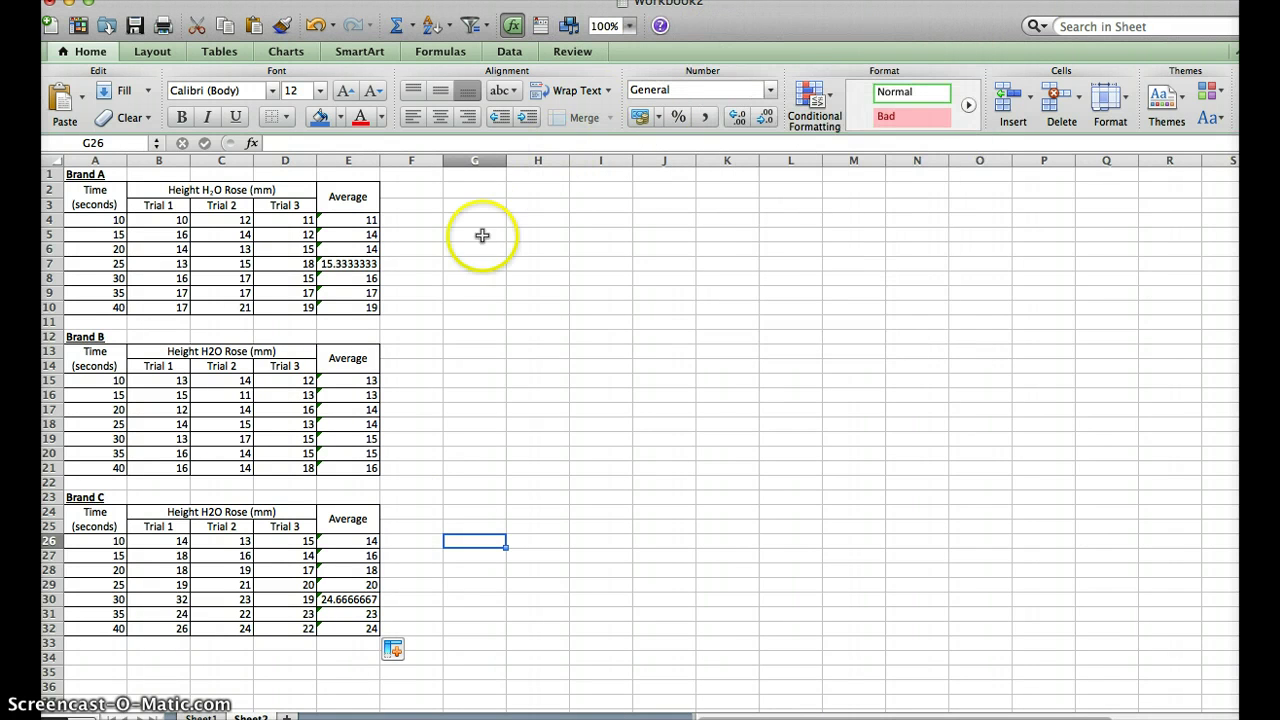
click(498, 203)
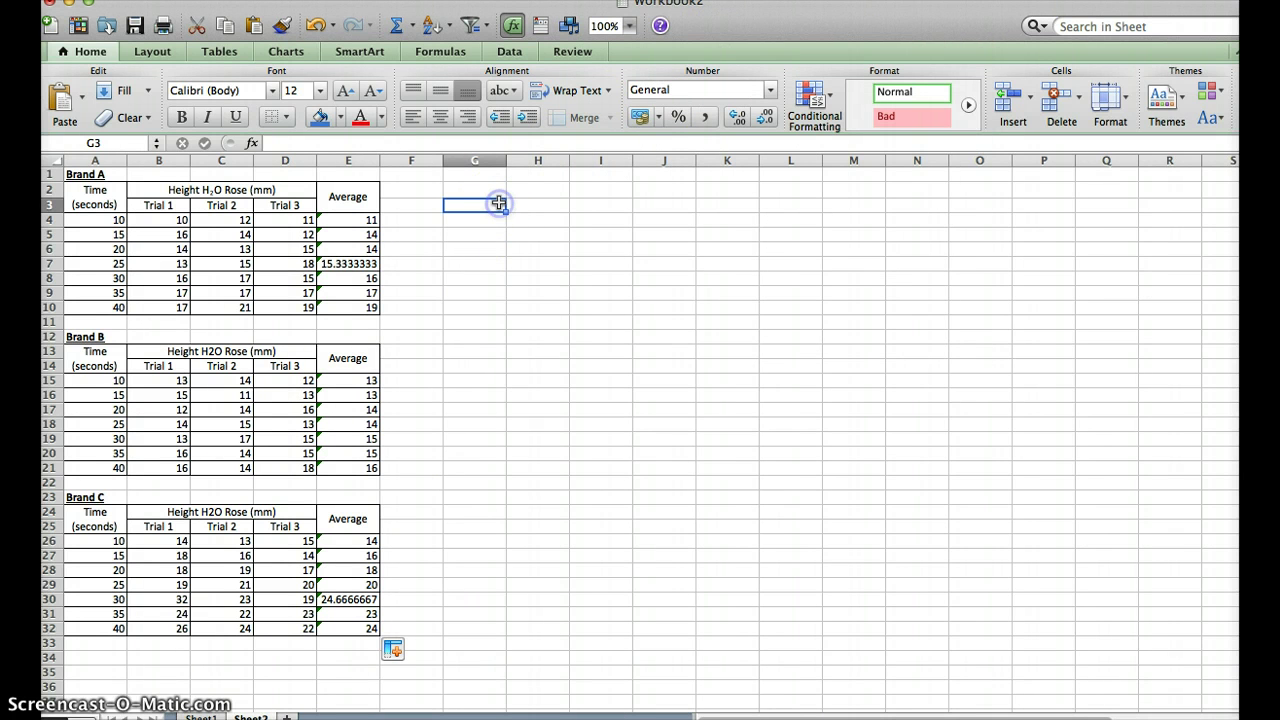
key(Up)
key(Up)
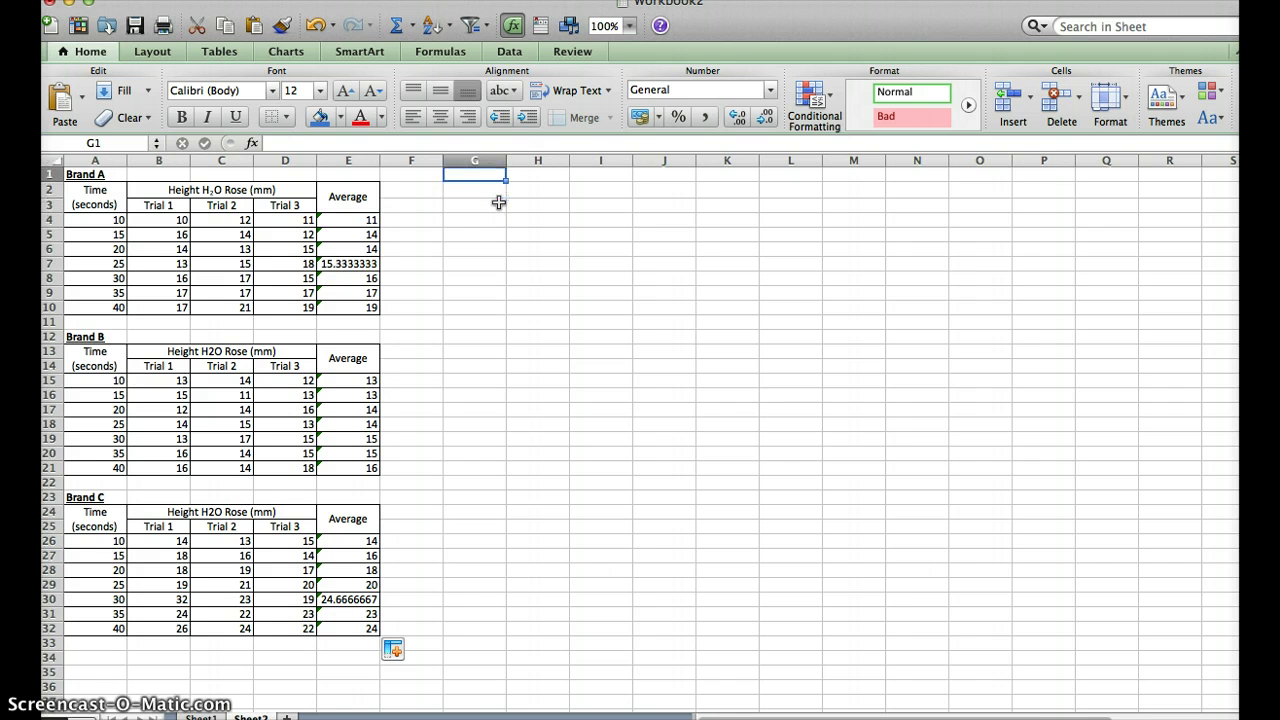
text(Results)
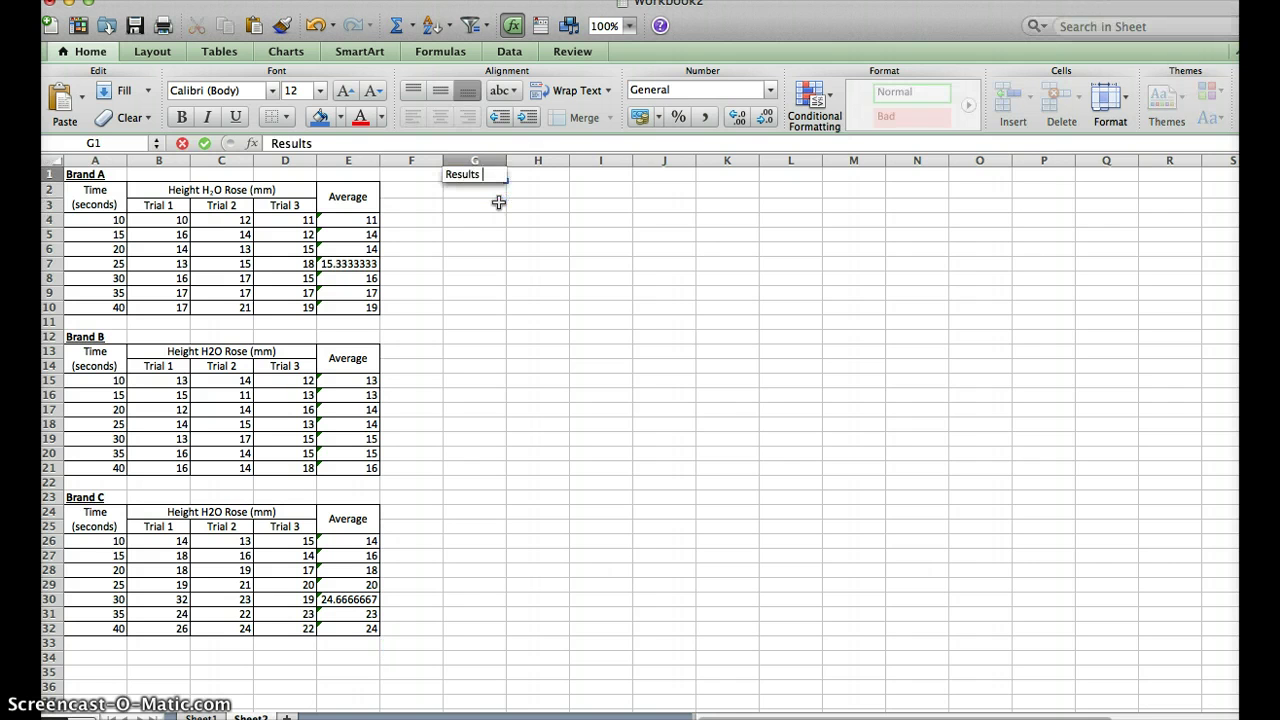
text( Table)
key(Return)
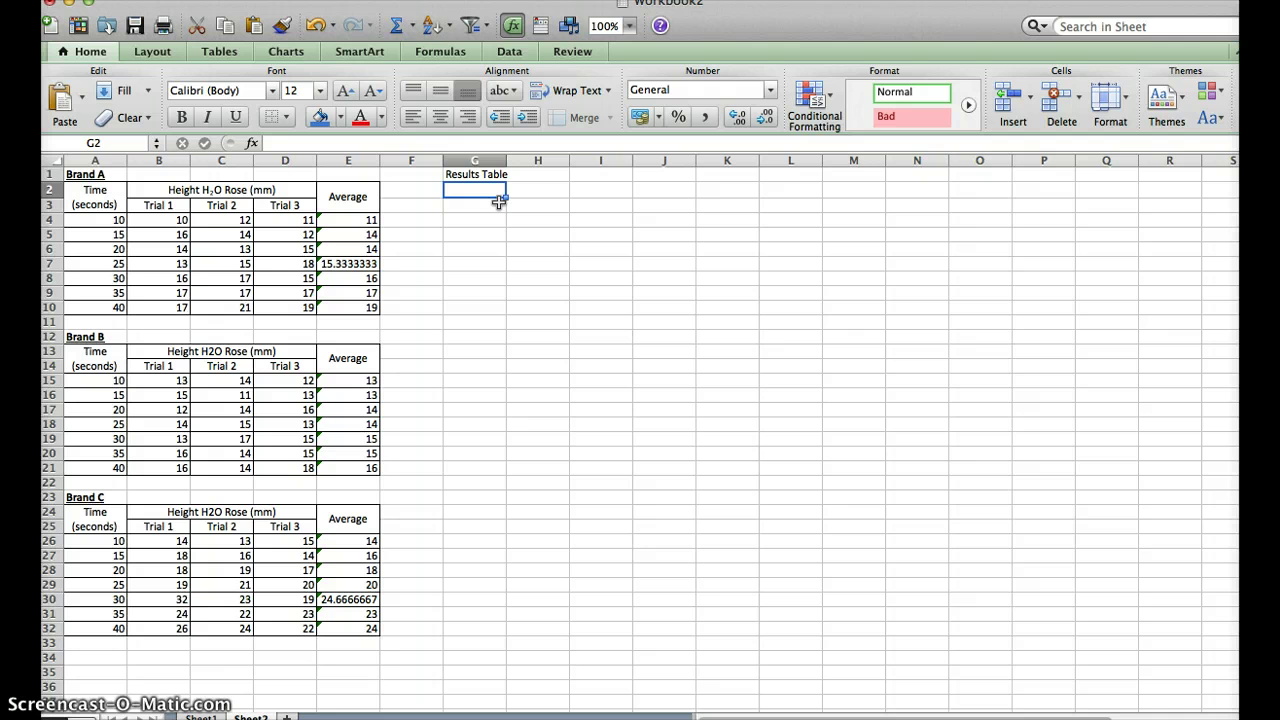
- Enter the header "Time (seconds)" in G2 and wrap its text
text(Time)
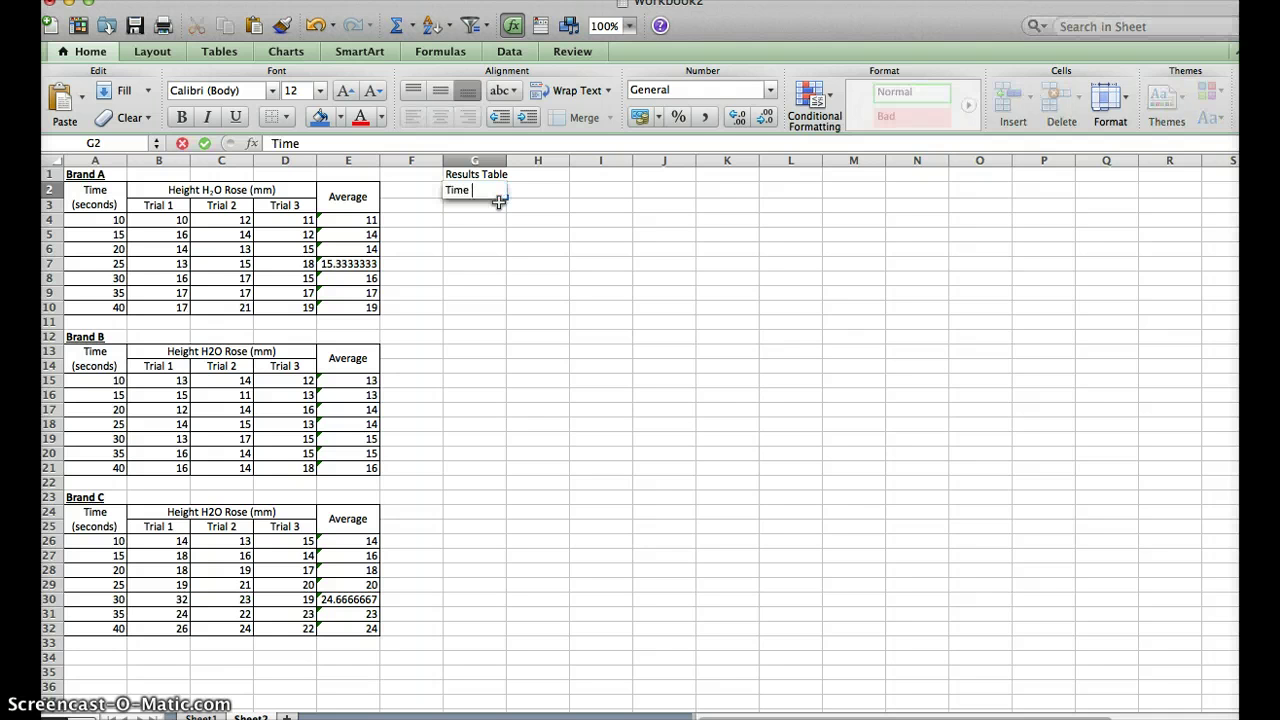
text( (seconds))
key(Return)
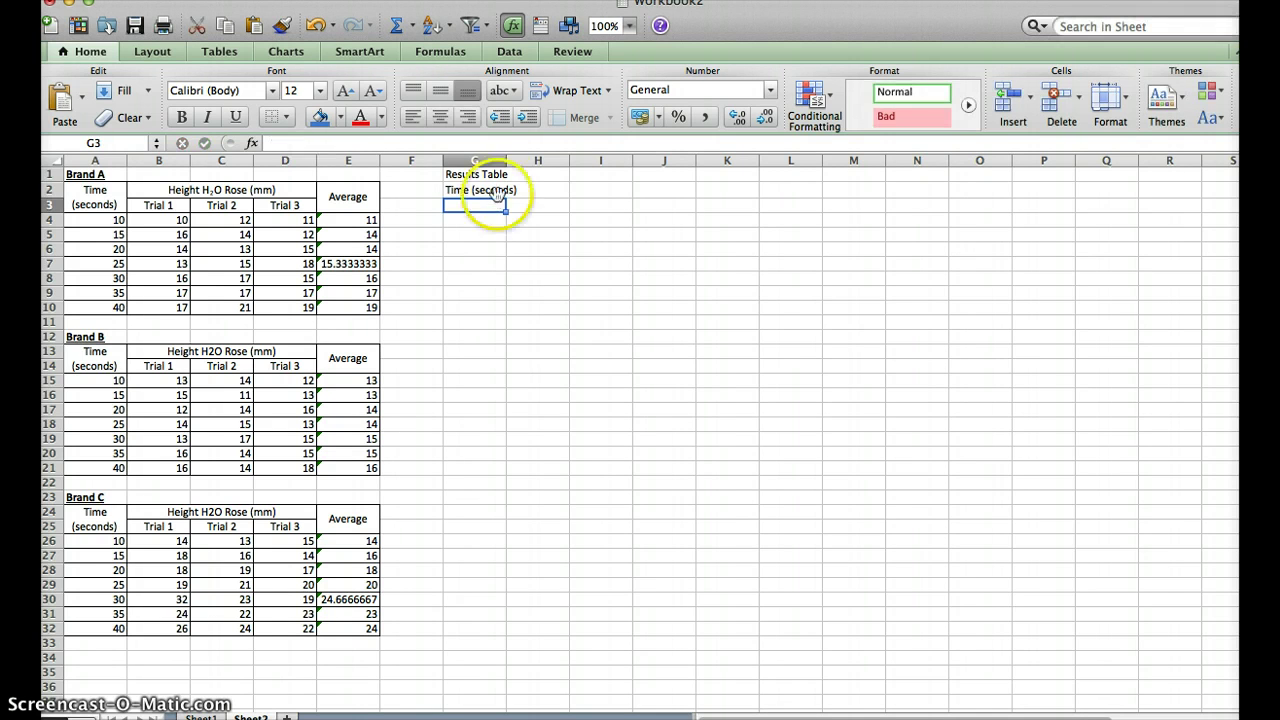
click(488, 189)
click(562, 90)
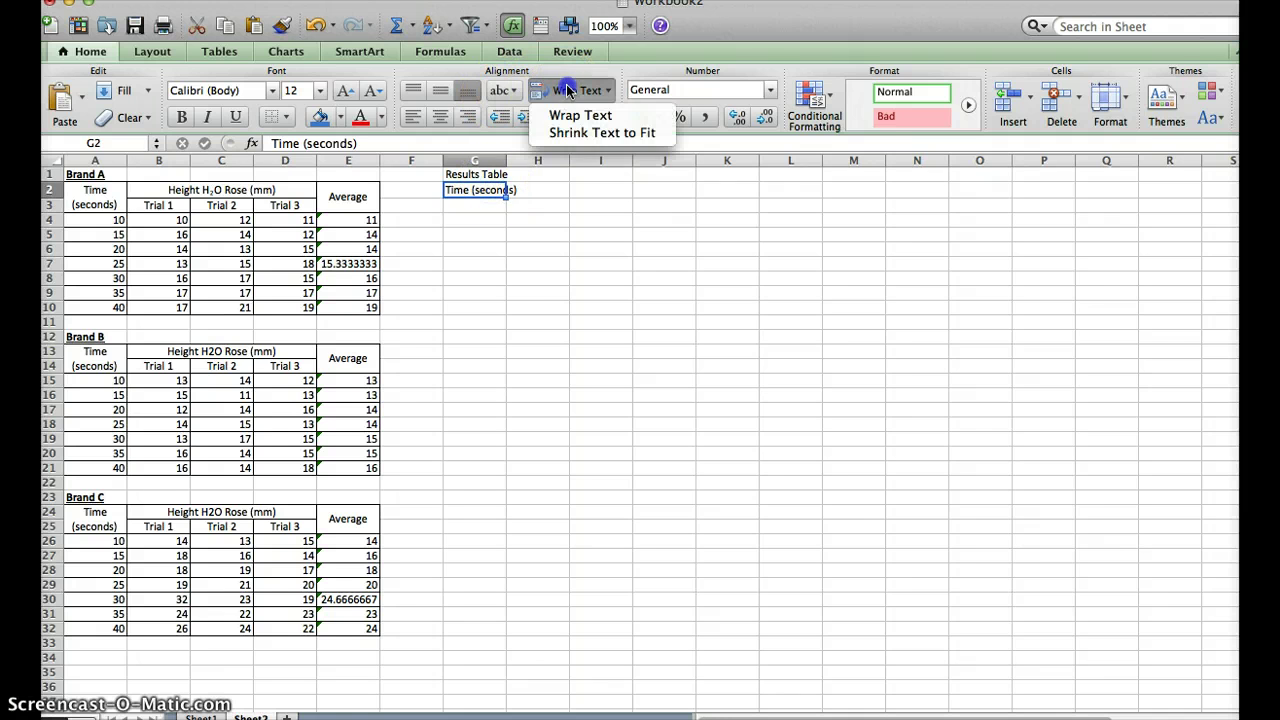
click(566, 116)
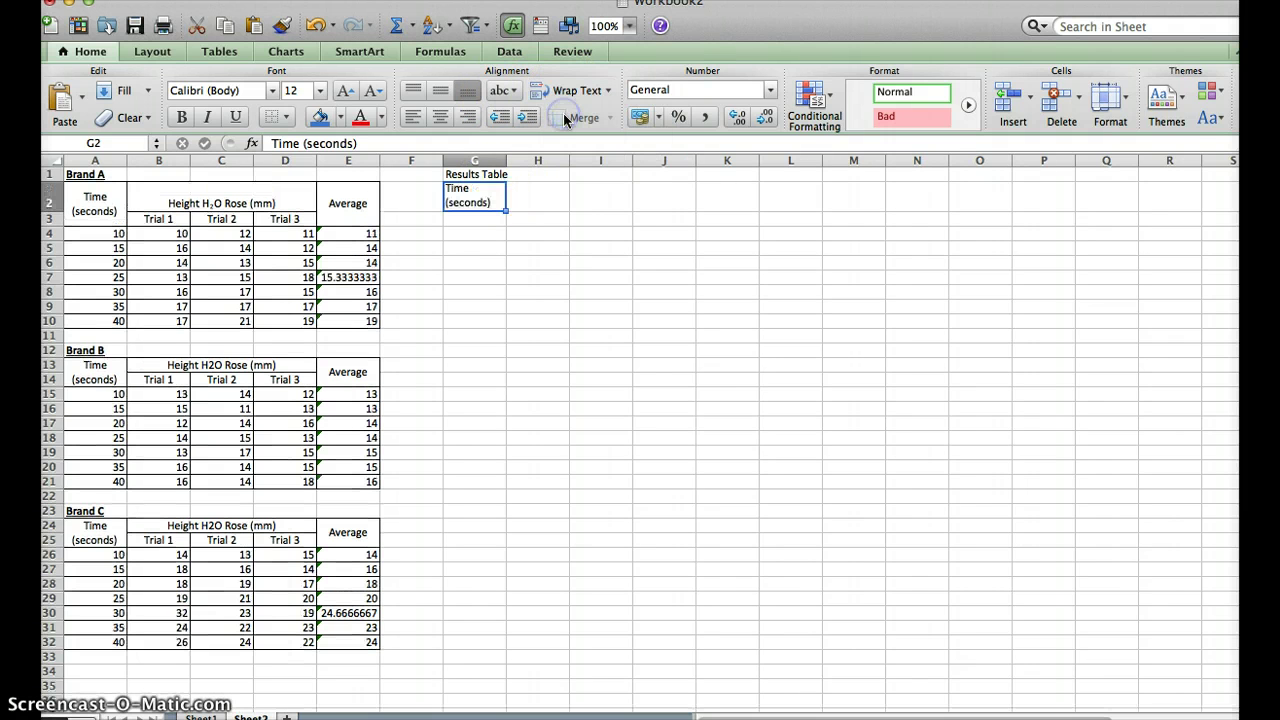
- Enter the column headers "Brand A", "Brand B" and "Brand C" in H2, I2 and J2
click(522, 204)
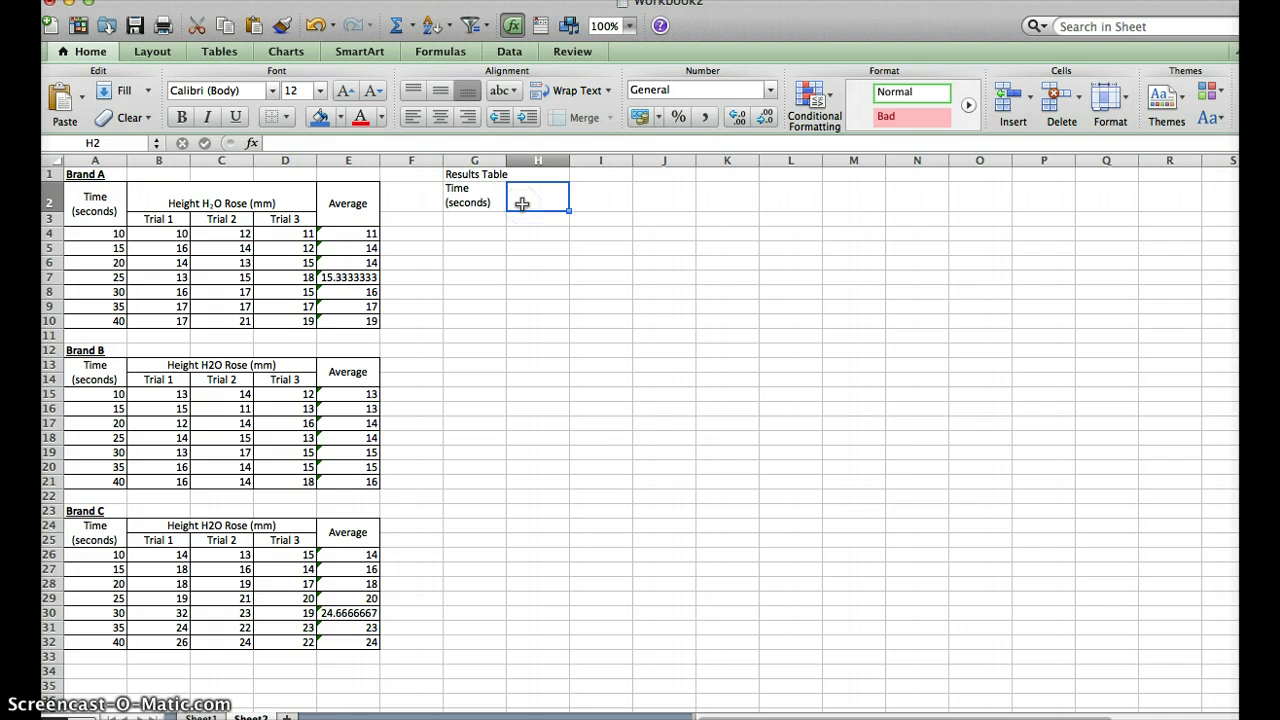
text(Brand A)
key(Tab)
text(Bra)
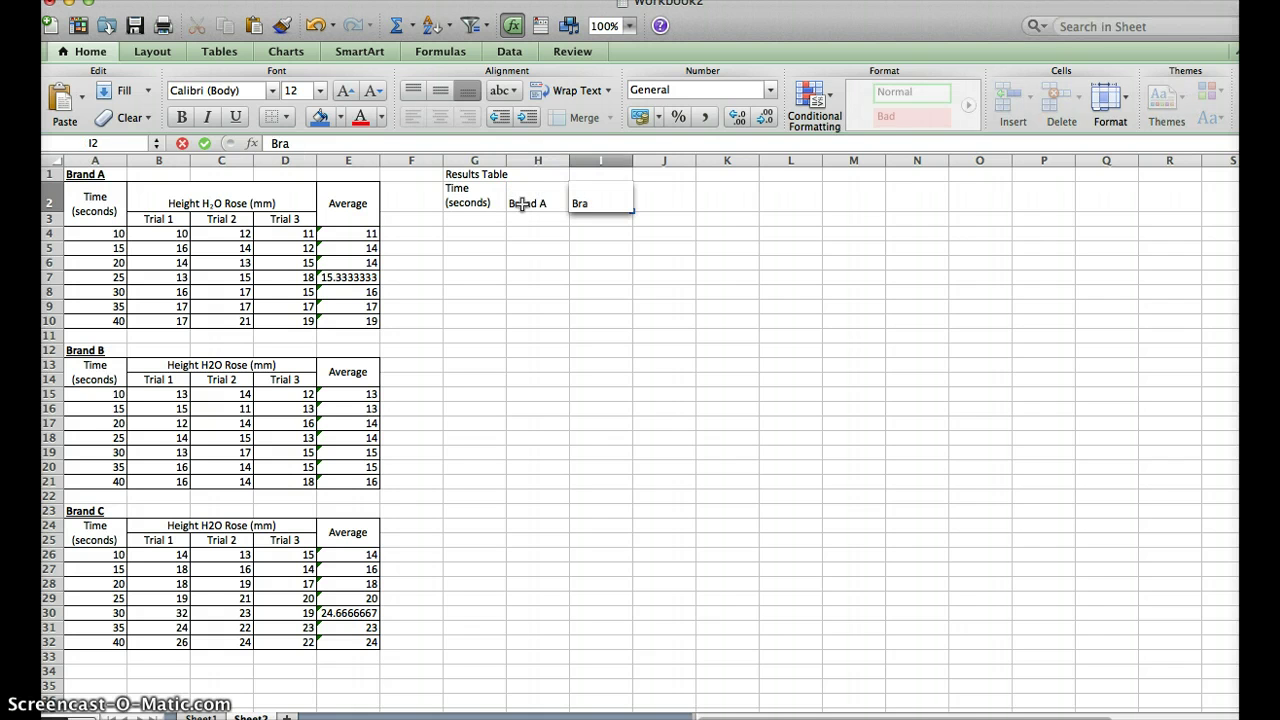
text(nd B)
key(Tab)
text(Bra)
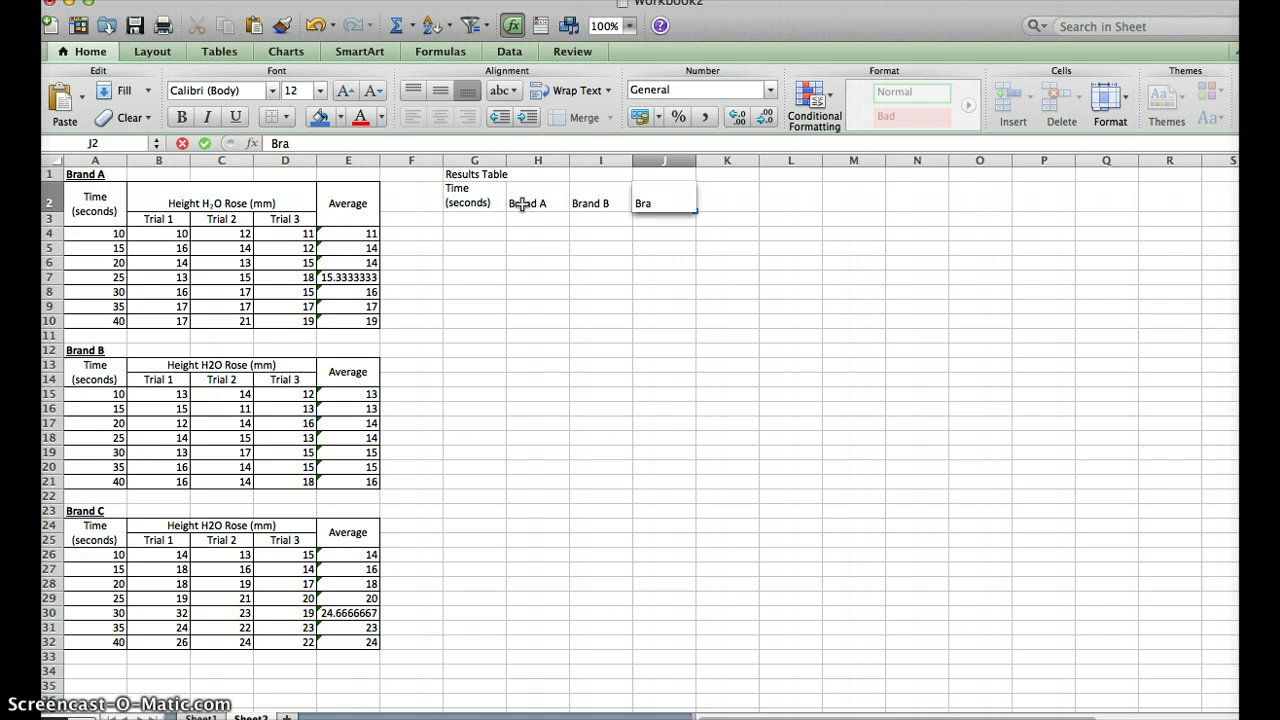
text(nd C)
click(490, 220)
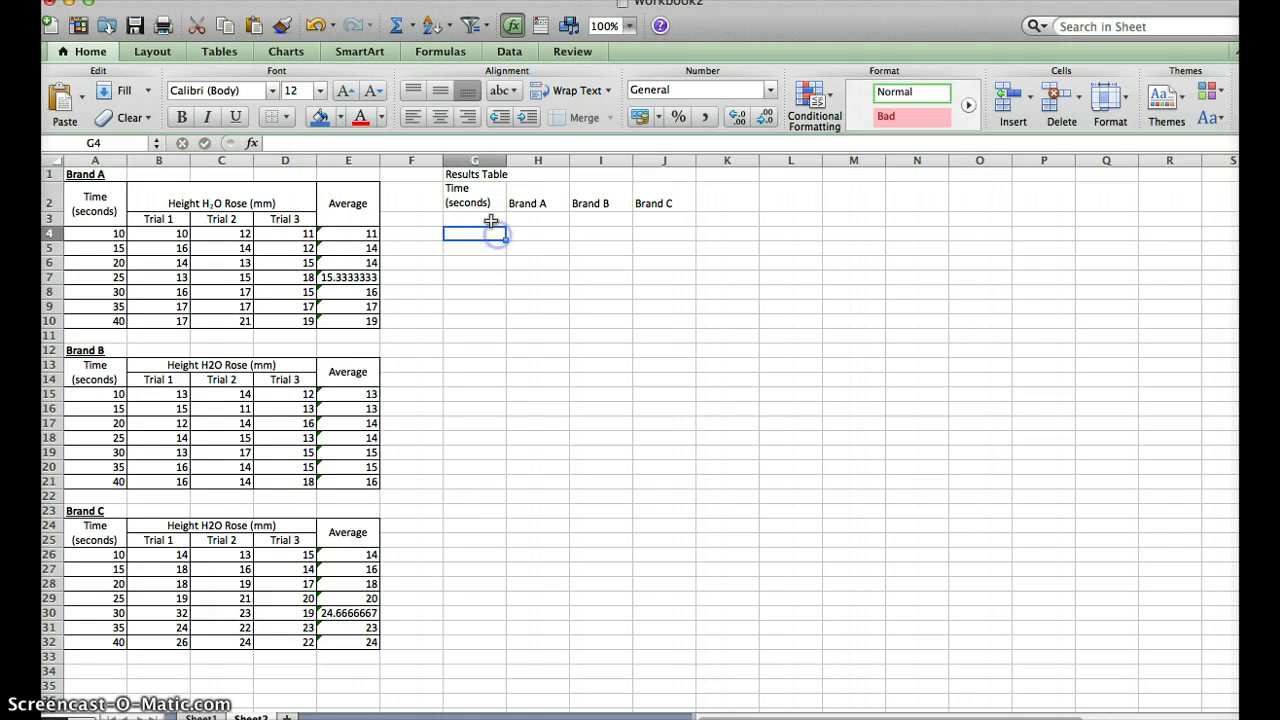
- Copy Brand A's time values from A4:A10 into the results table's time column starting at G3
drag(105, 236, 105, 318)
key(super+c)
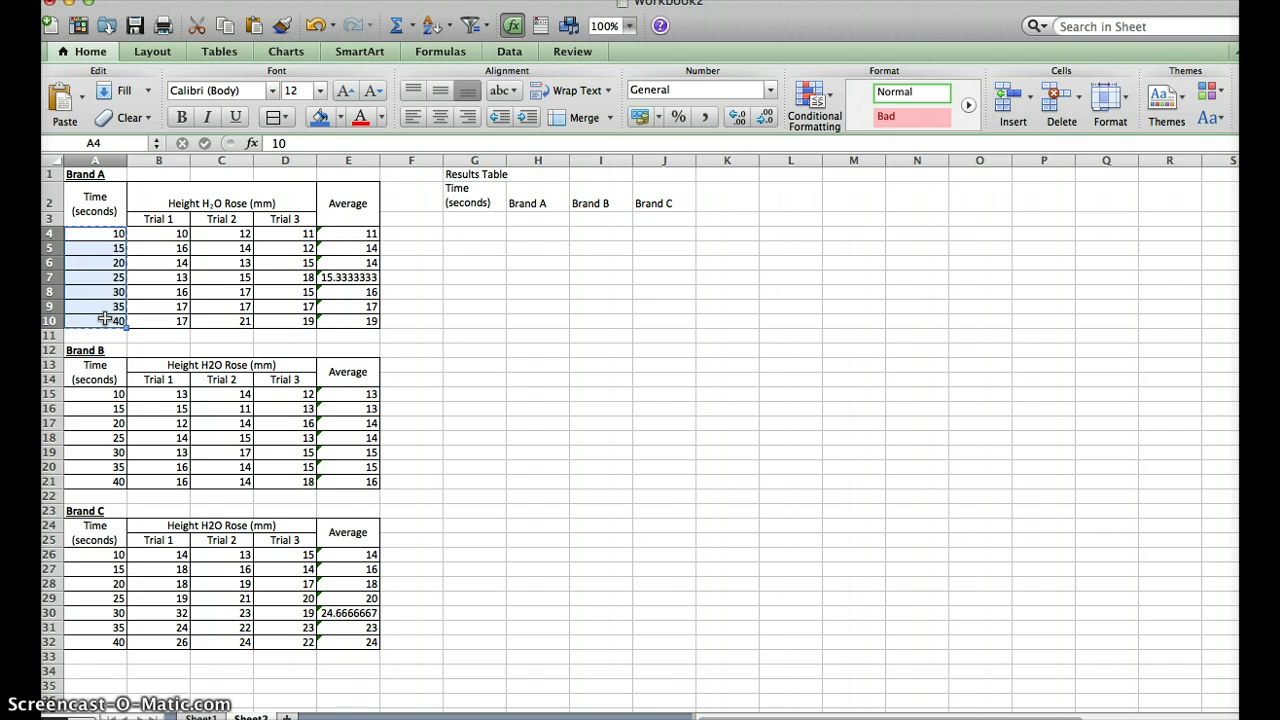
click(465, 215)
key(super+v)
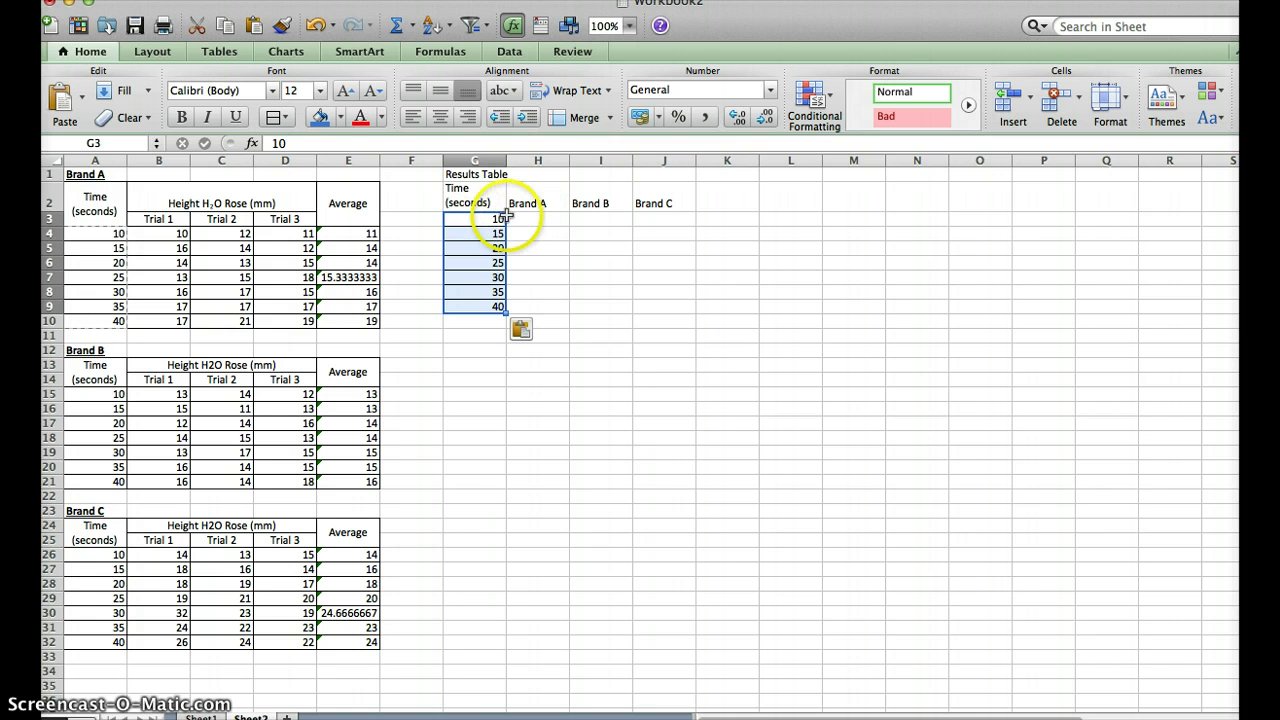
- Apply All Borders to the results table range G2:J9
drag(468, 192, 648, 306)
click(287, 117)
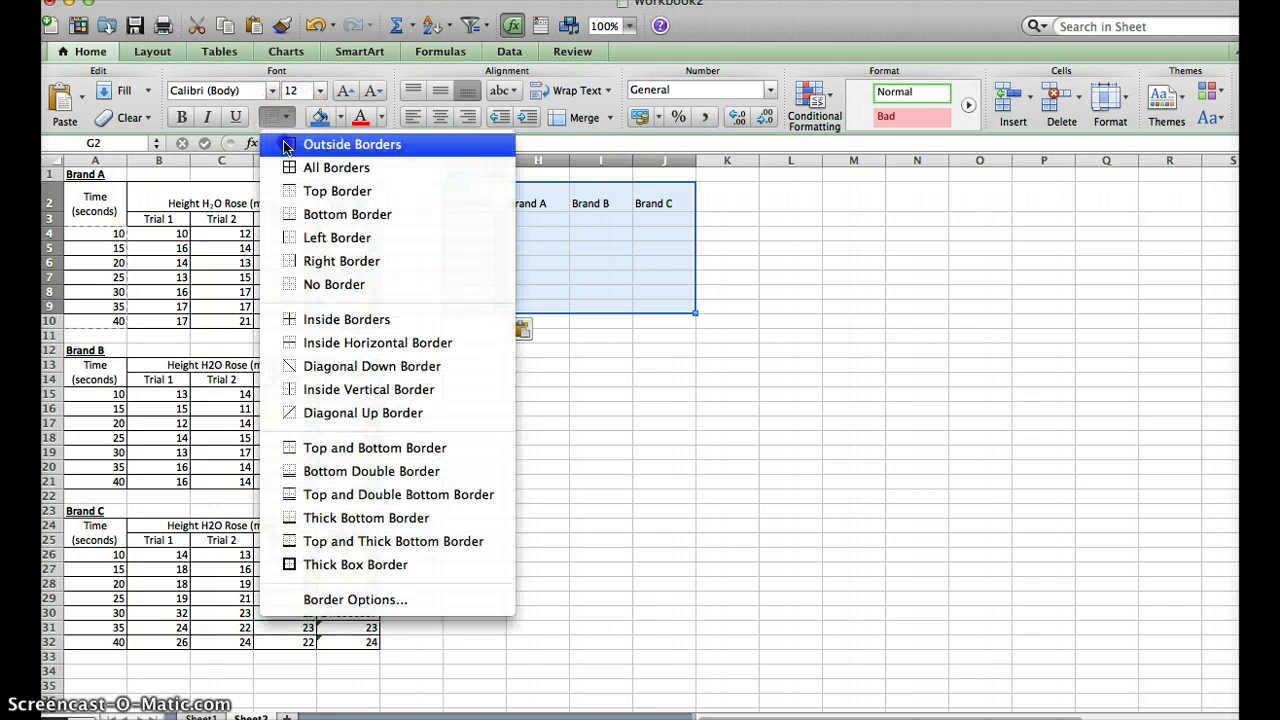
click(296, 168)
click(665, 337)
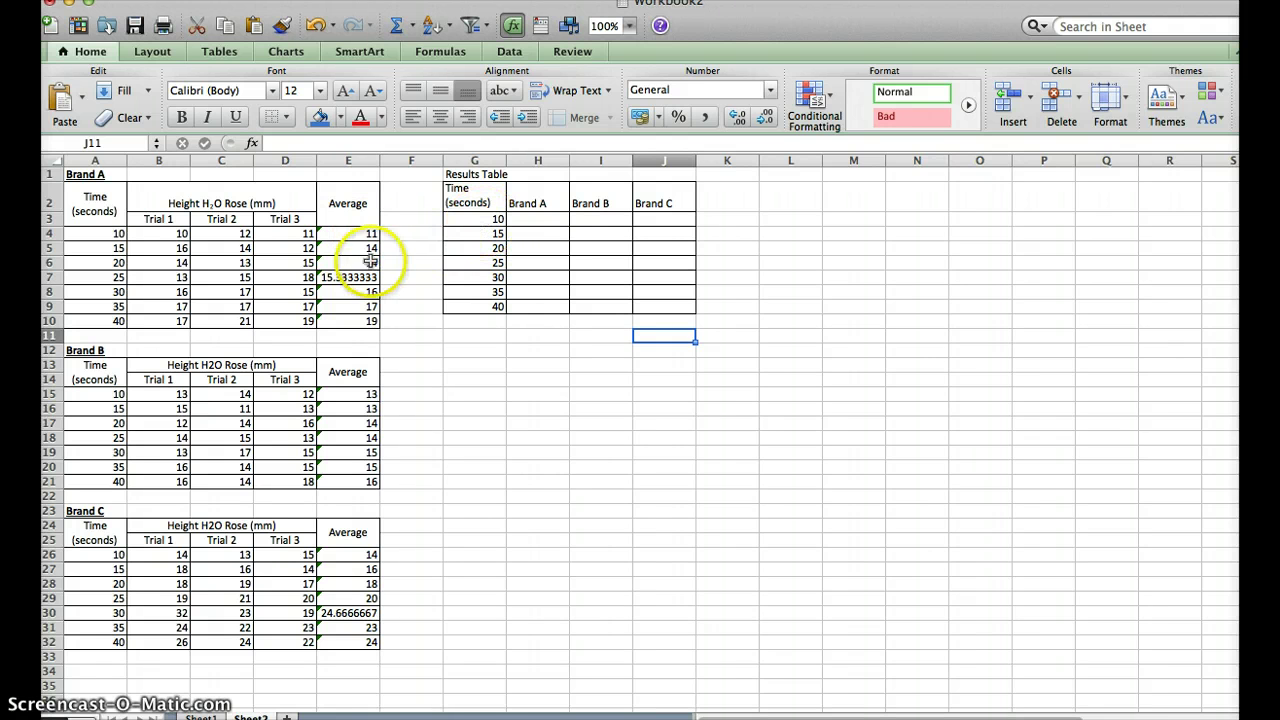
- Copy Brand A's averages from E4:E10 and paste them as values only into the results table's Brand A column starting at H3
drag(355, 236, 357, 320)
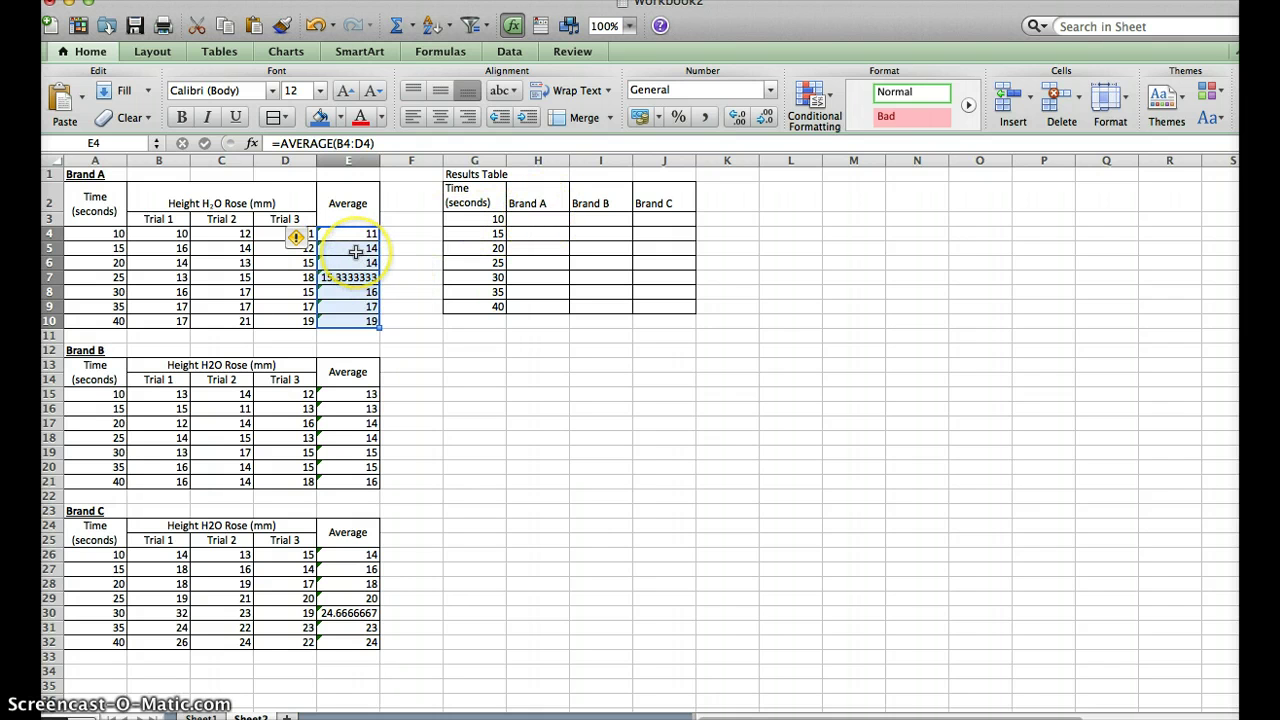
key(super+c)
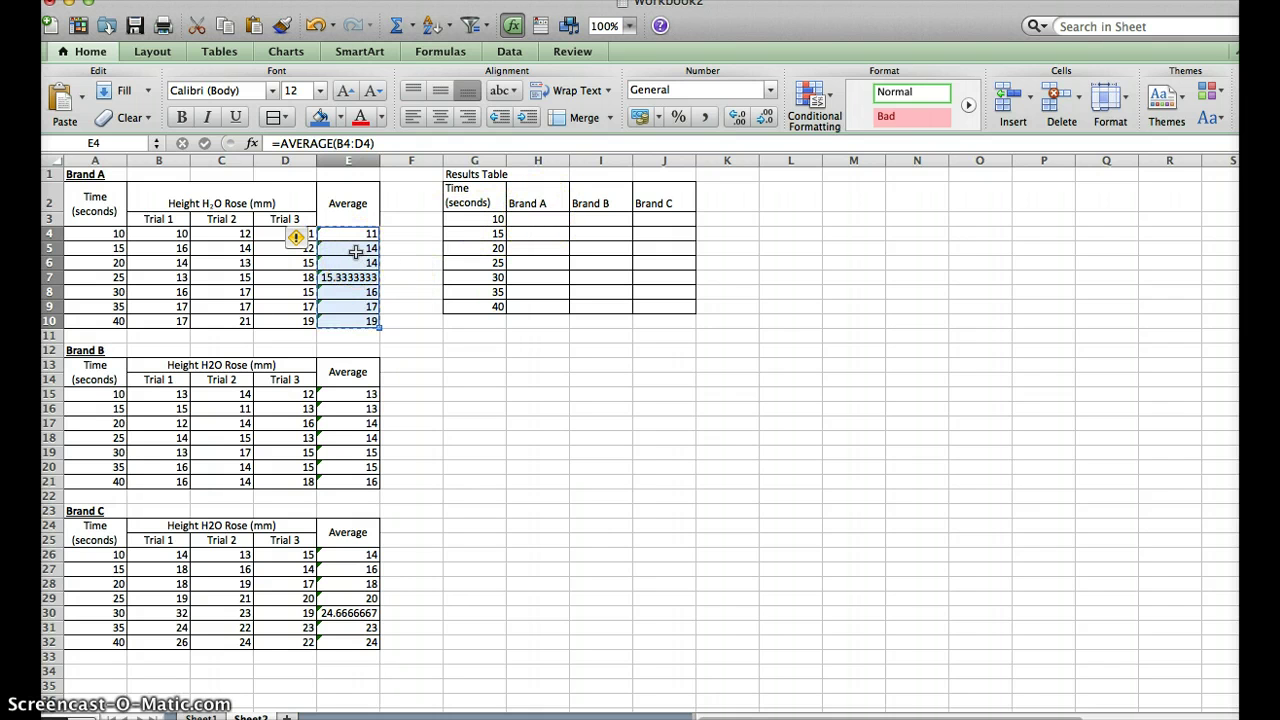
click(532, 215)
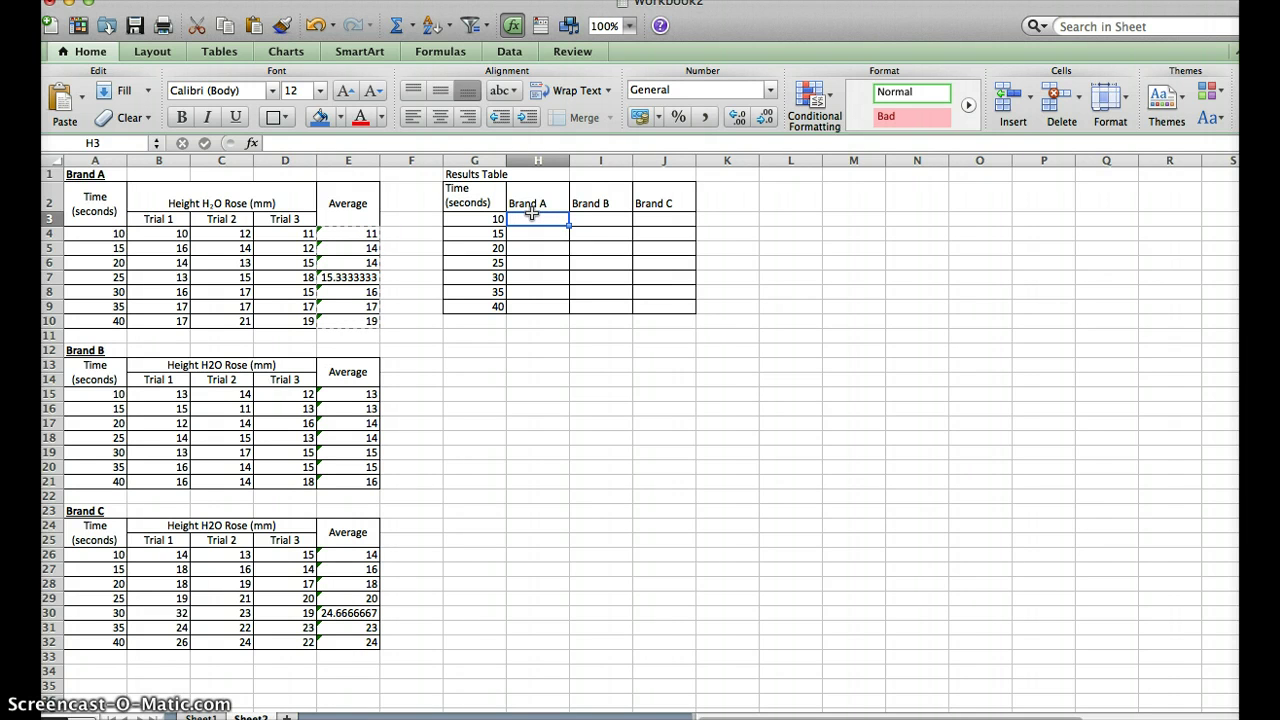
right_click(532, 215)
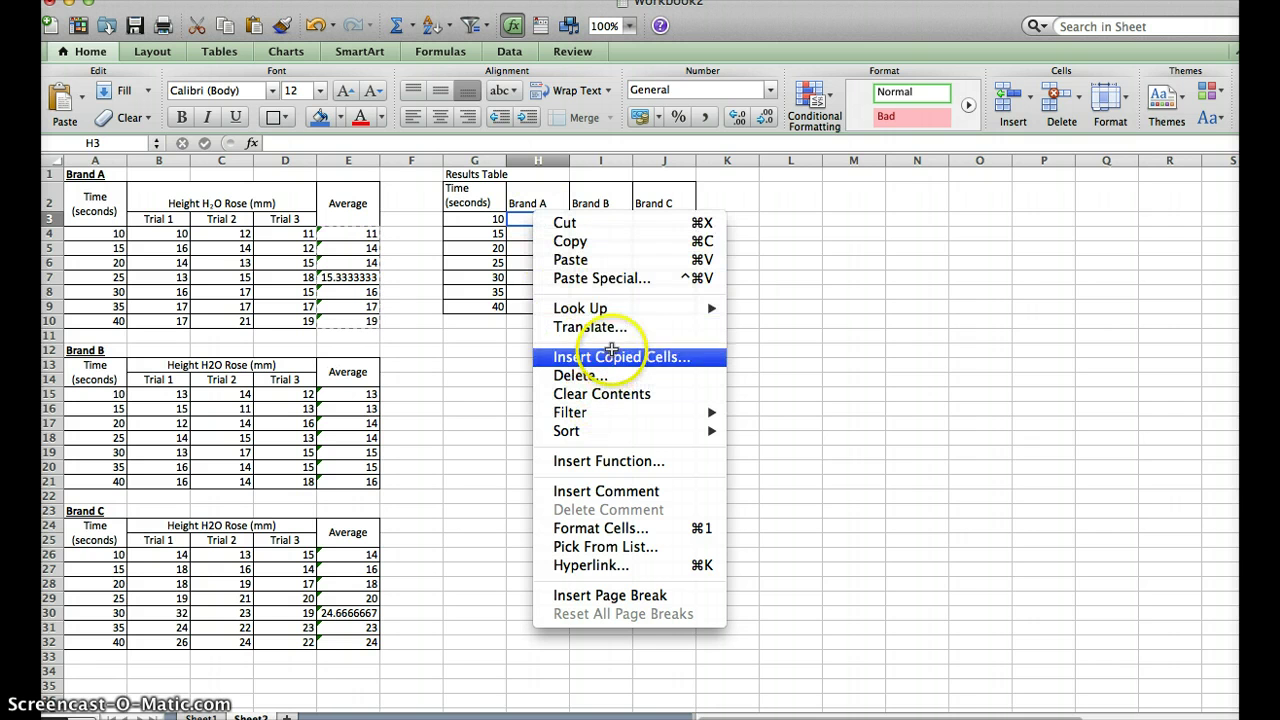
click(630, 278)
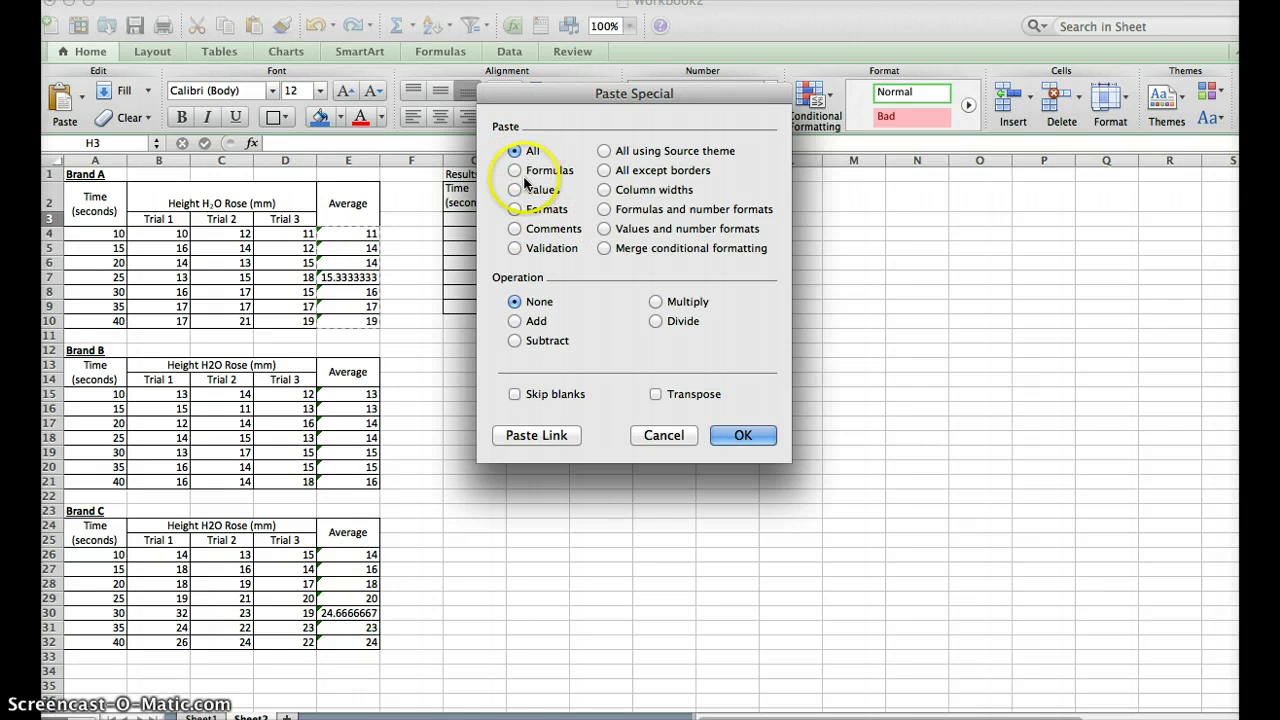
click(515, 191)
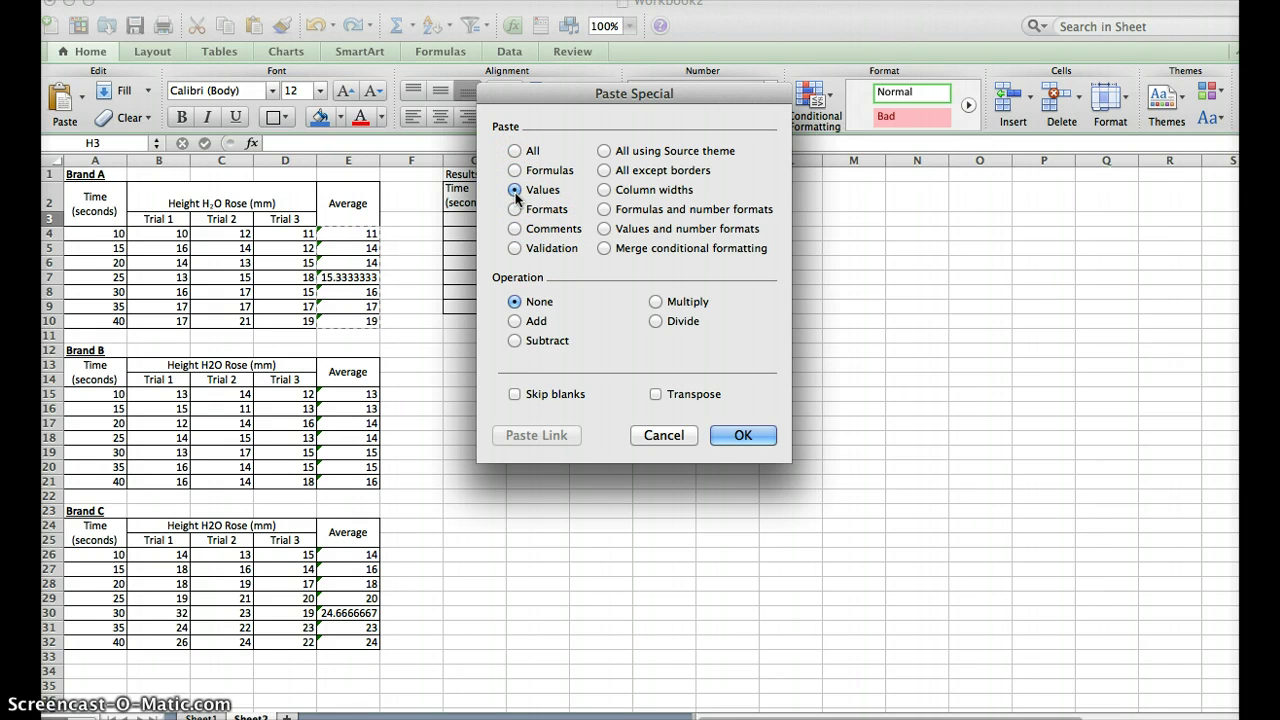
click(740, 437)
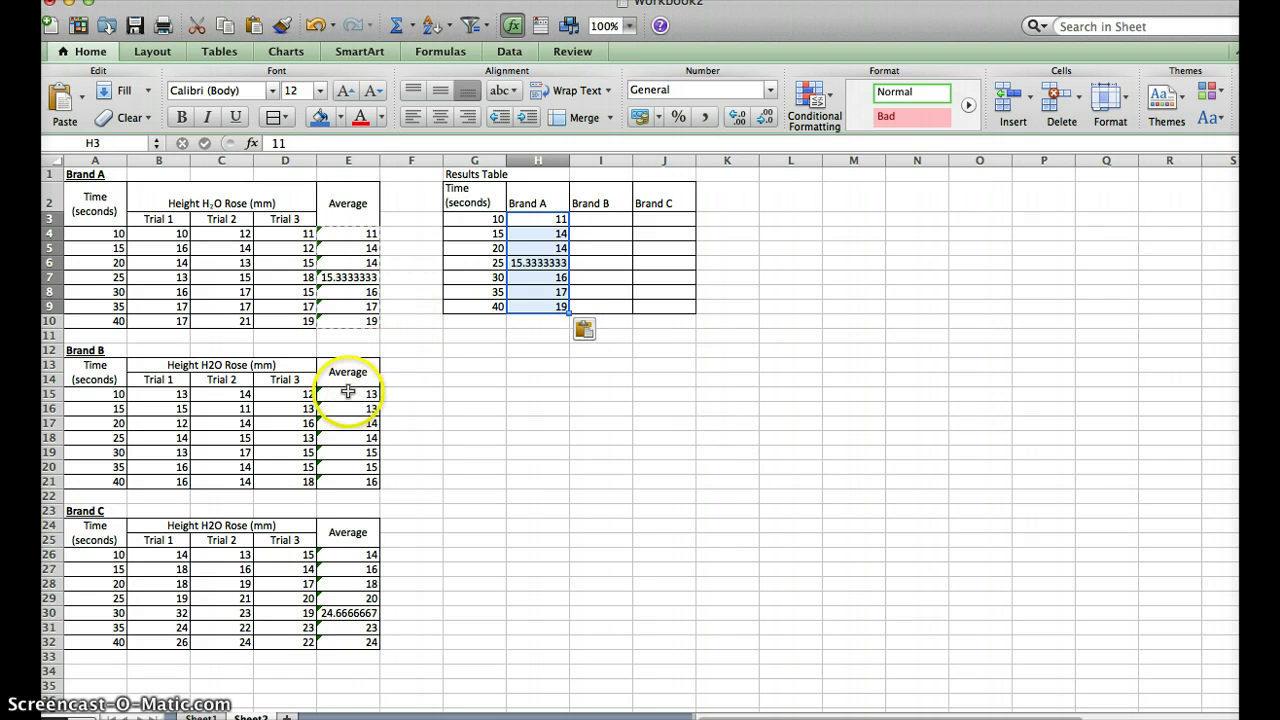
- Copy Brand B's averages from E15:E21 and paste them as values only into the Brand B column starting at I3
drag(348, 392, 366, 480)
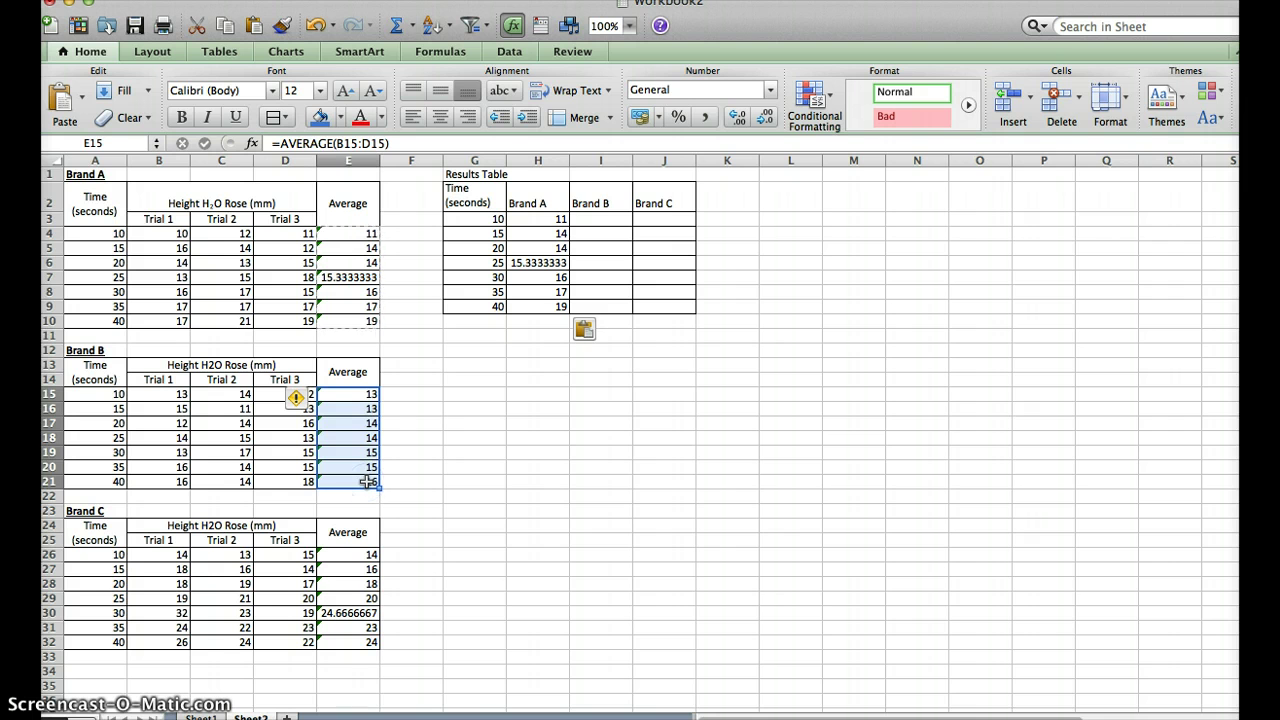
key(super+c)
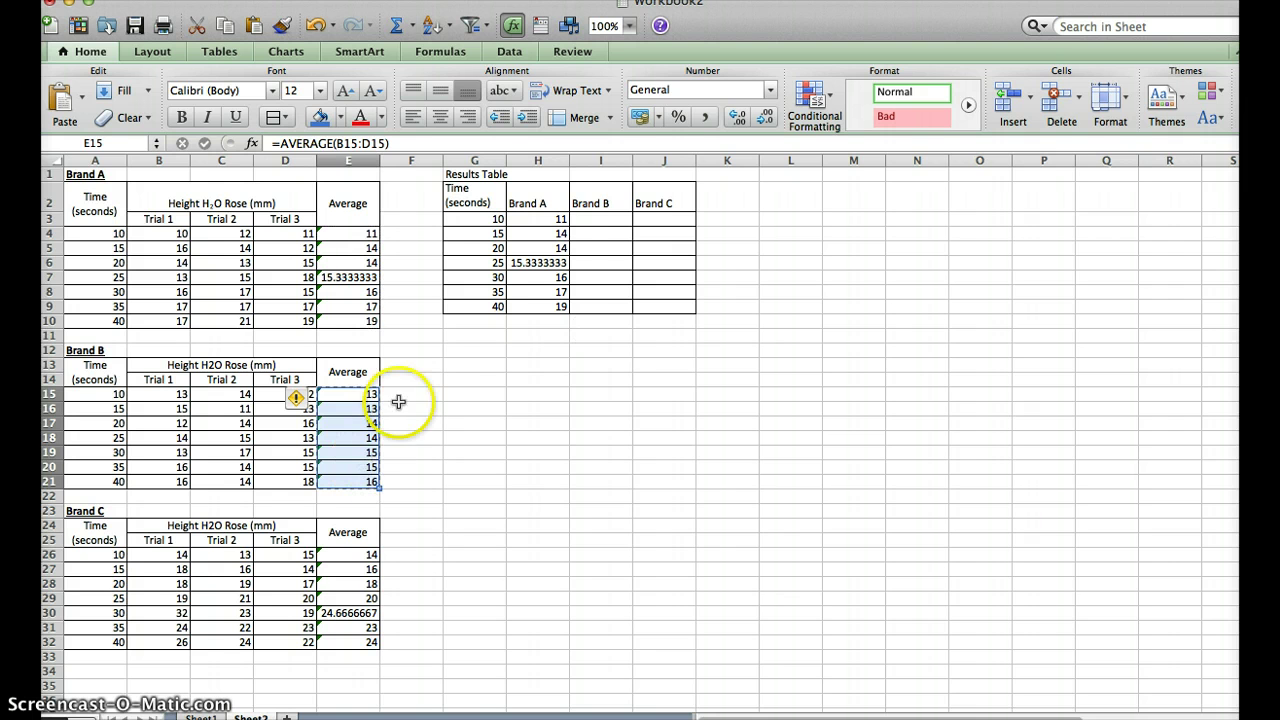
click(597, 218)
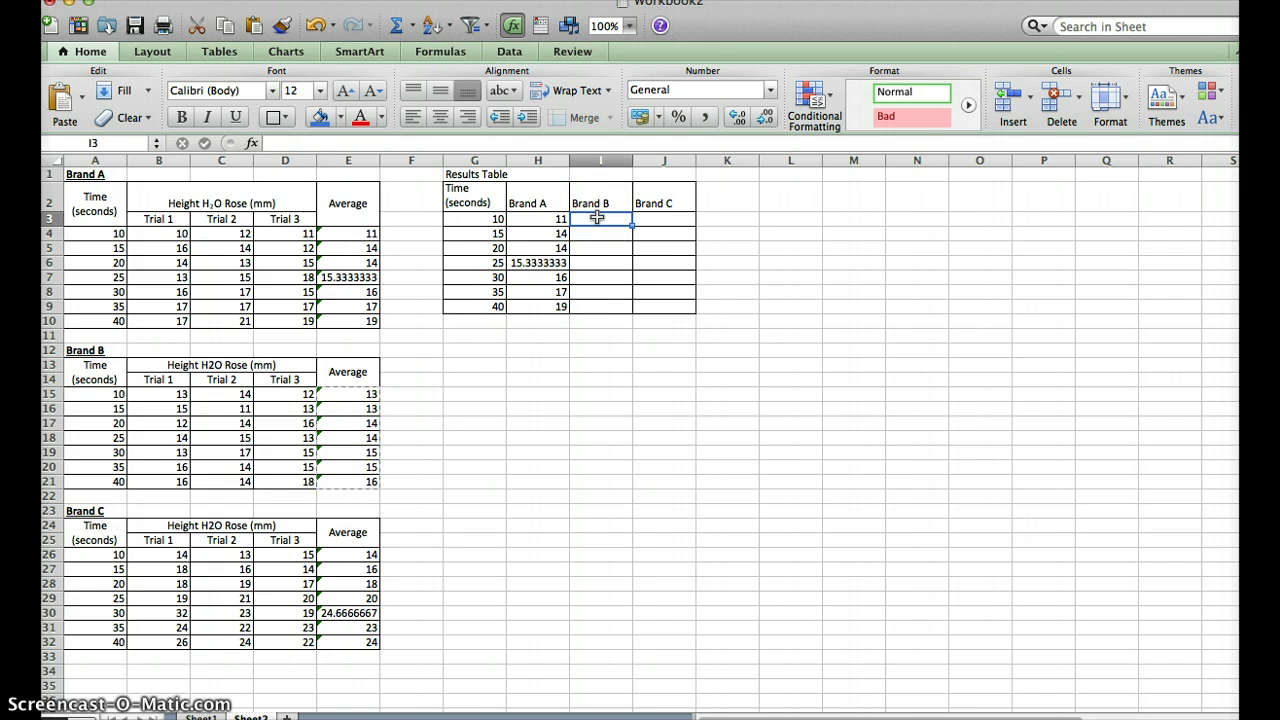
right_click(597, 218)
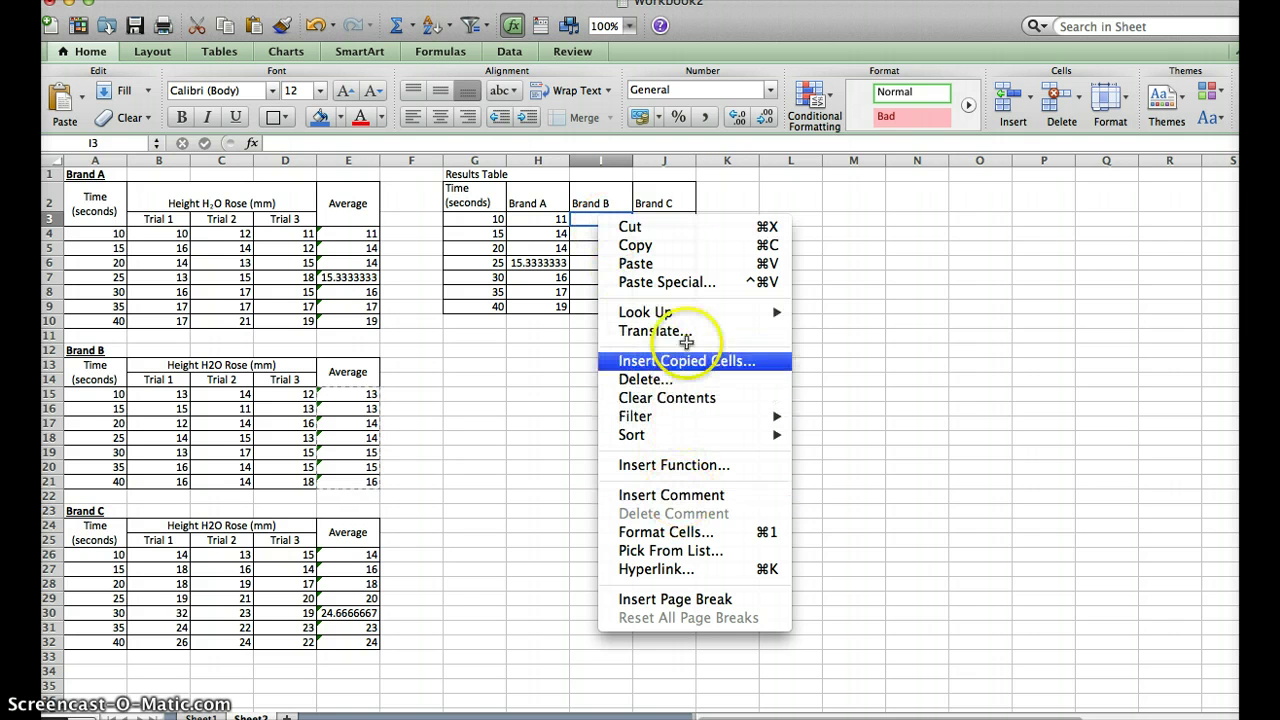
click(690, 280)
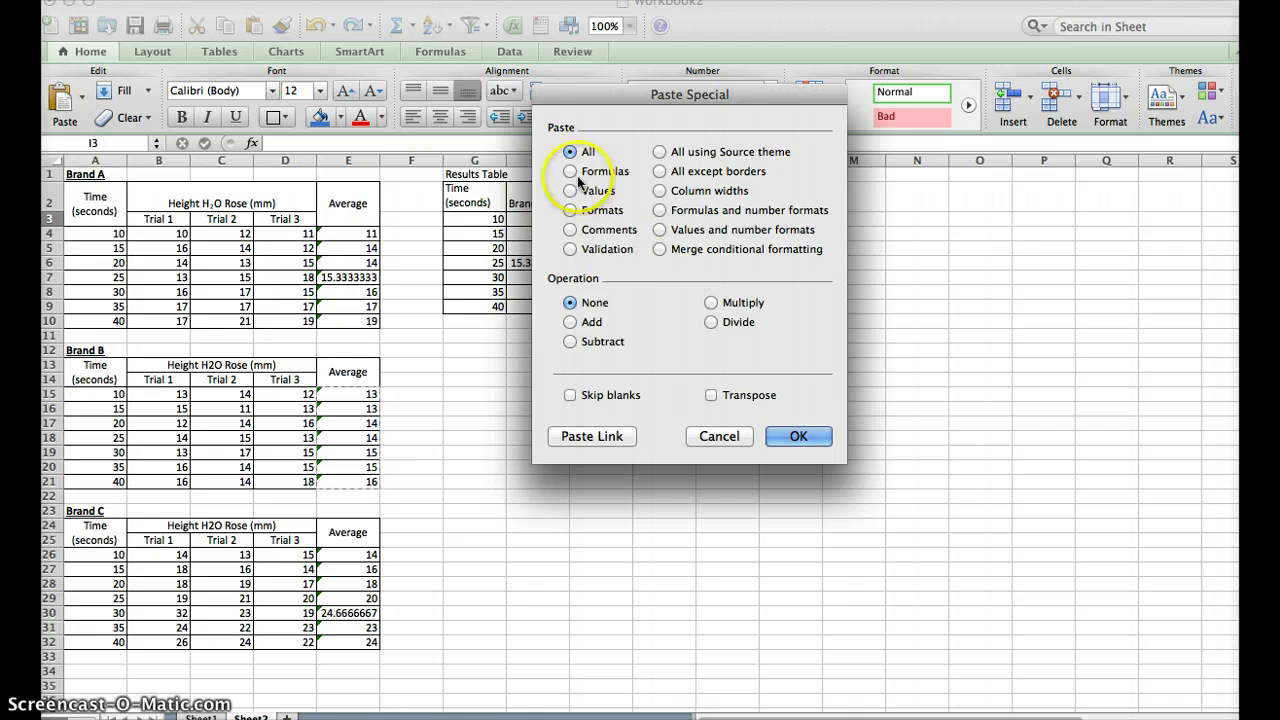
click(571, 190)
key(Return)
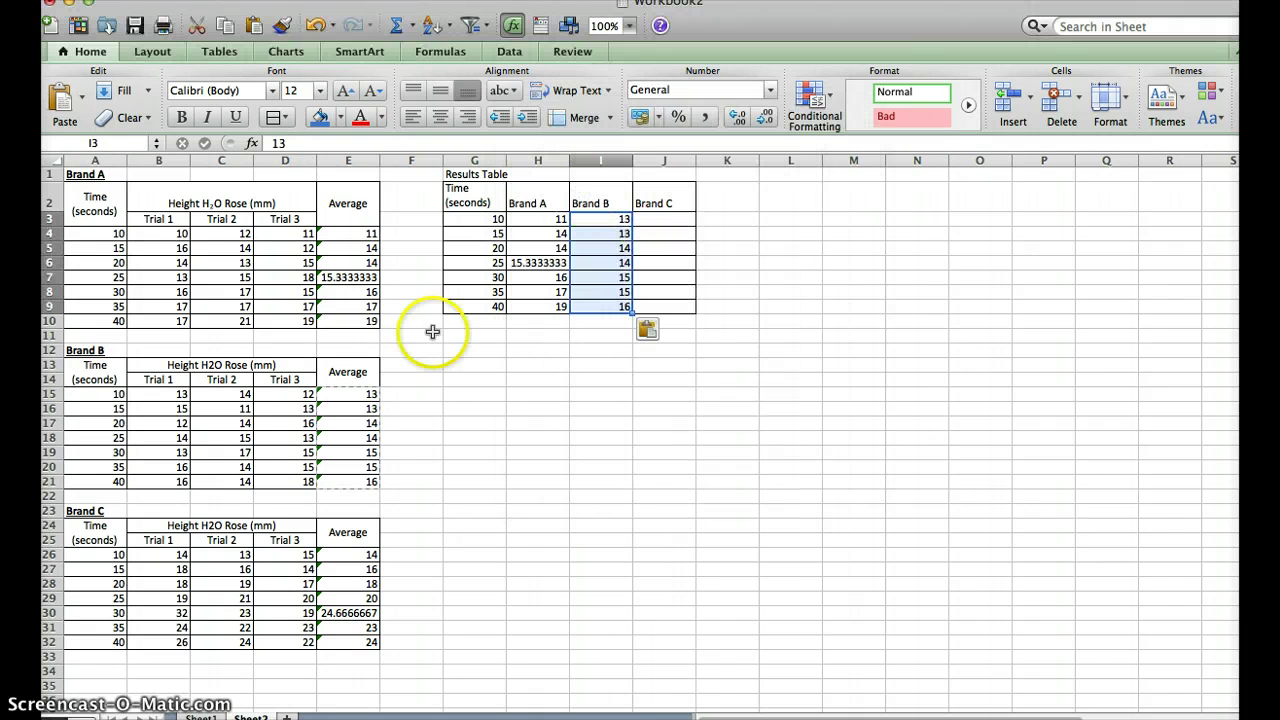
- Copy Brand C's averages from E26:E32 and paste them as values only into the Brand C column starting at J3
drag(352, 555, 359, 647)
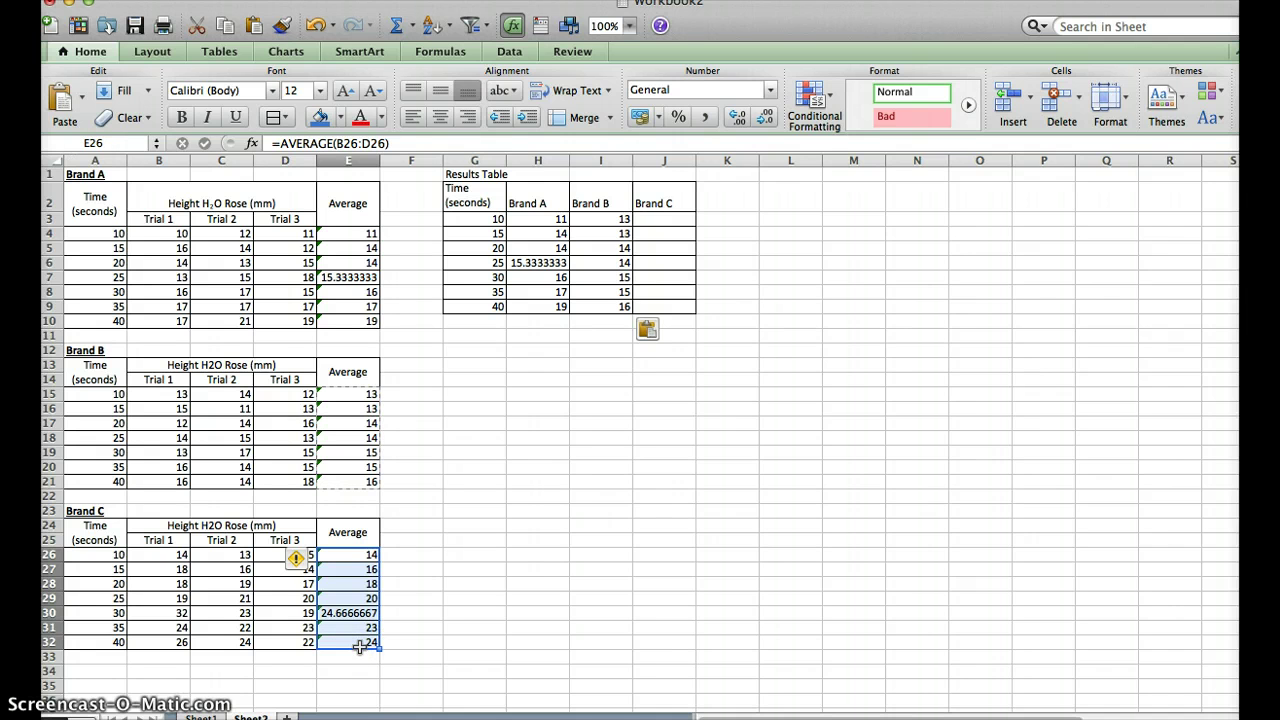
key(super+c)
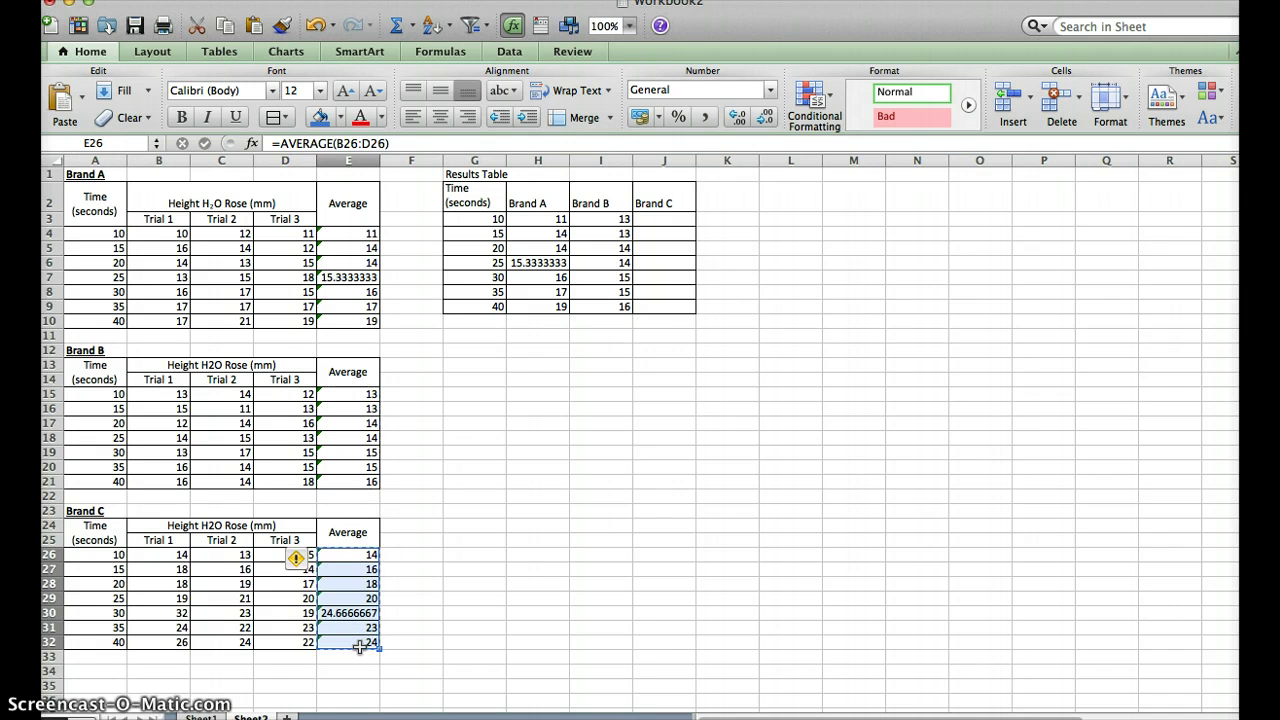
click(665, 220)
right_click(665, 220)
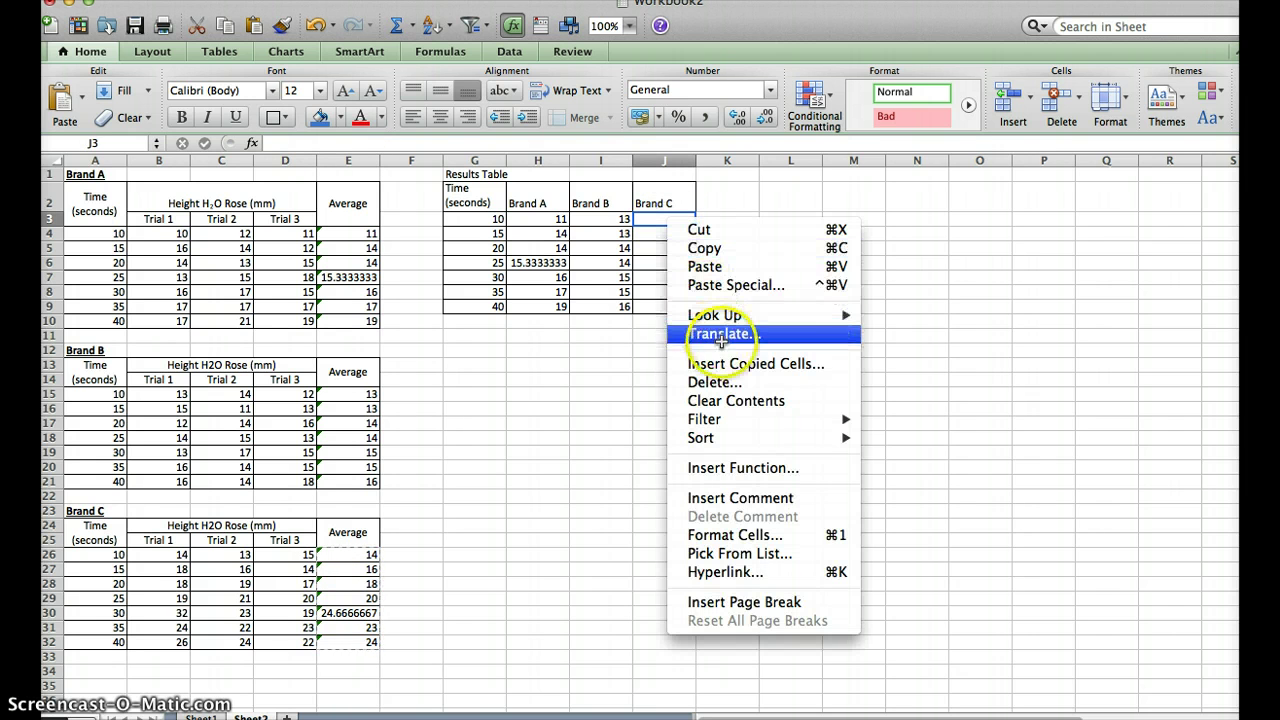
click(739, 286)
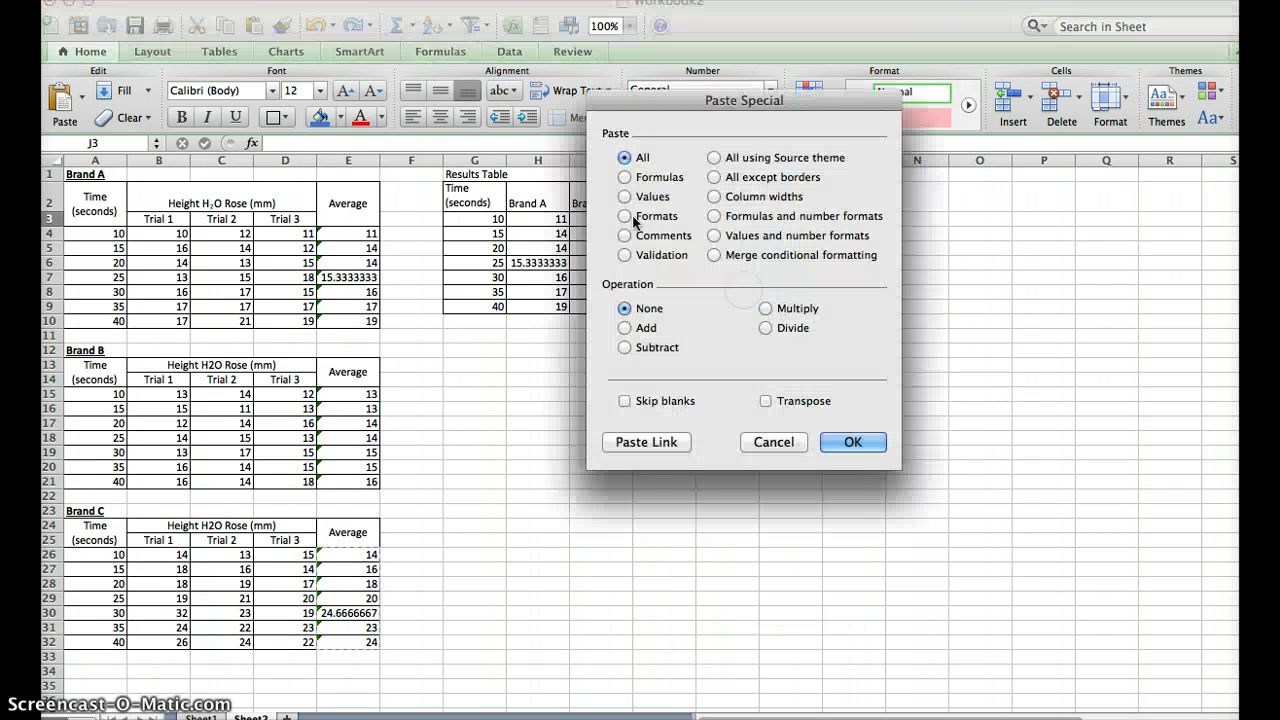
click(625, 197)
click(851, 442)
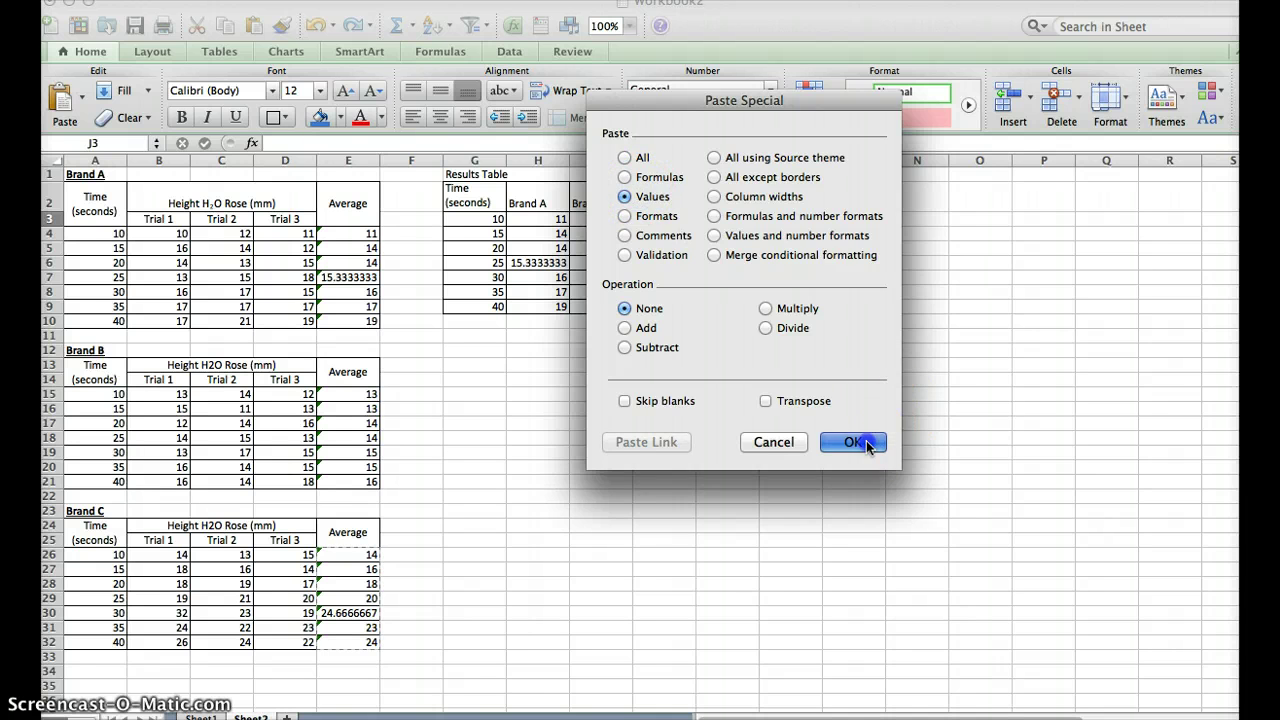
click(549, 408)
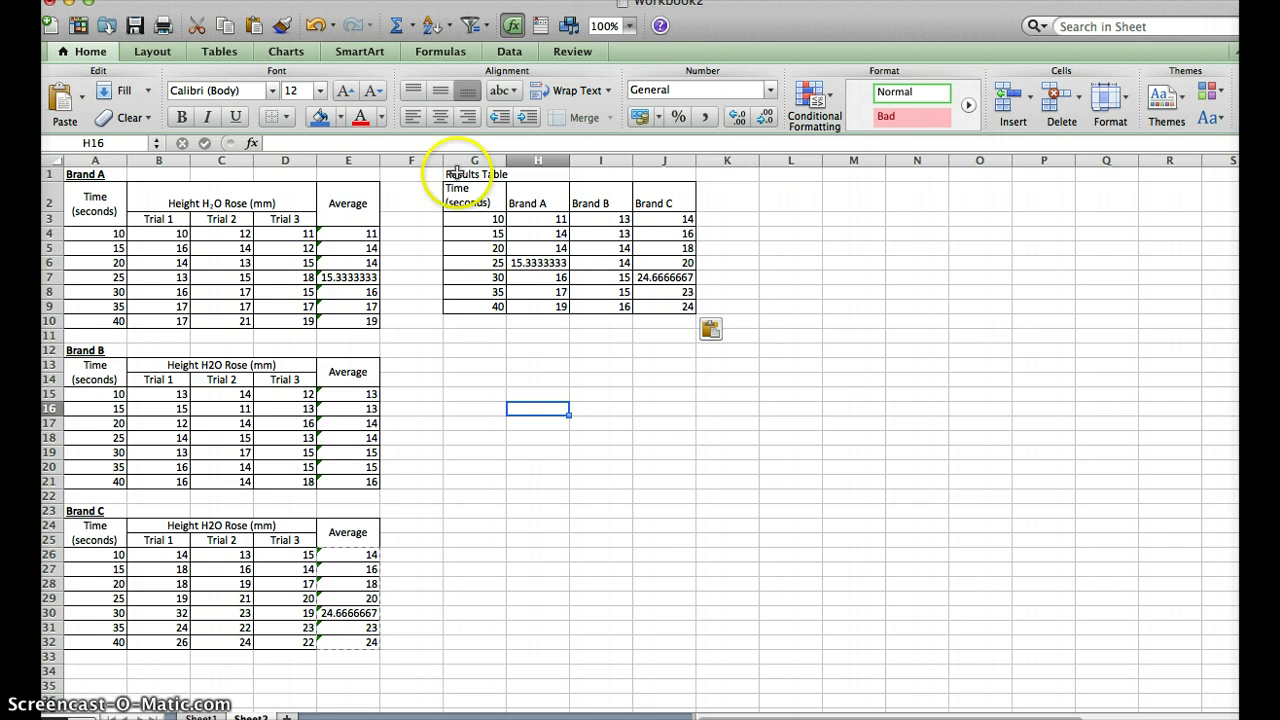
- Create a Straight Marked Scatter chart from the results table range G2:J9
click(456, 198)
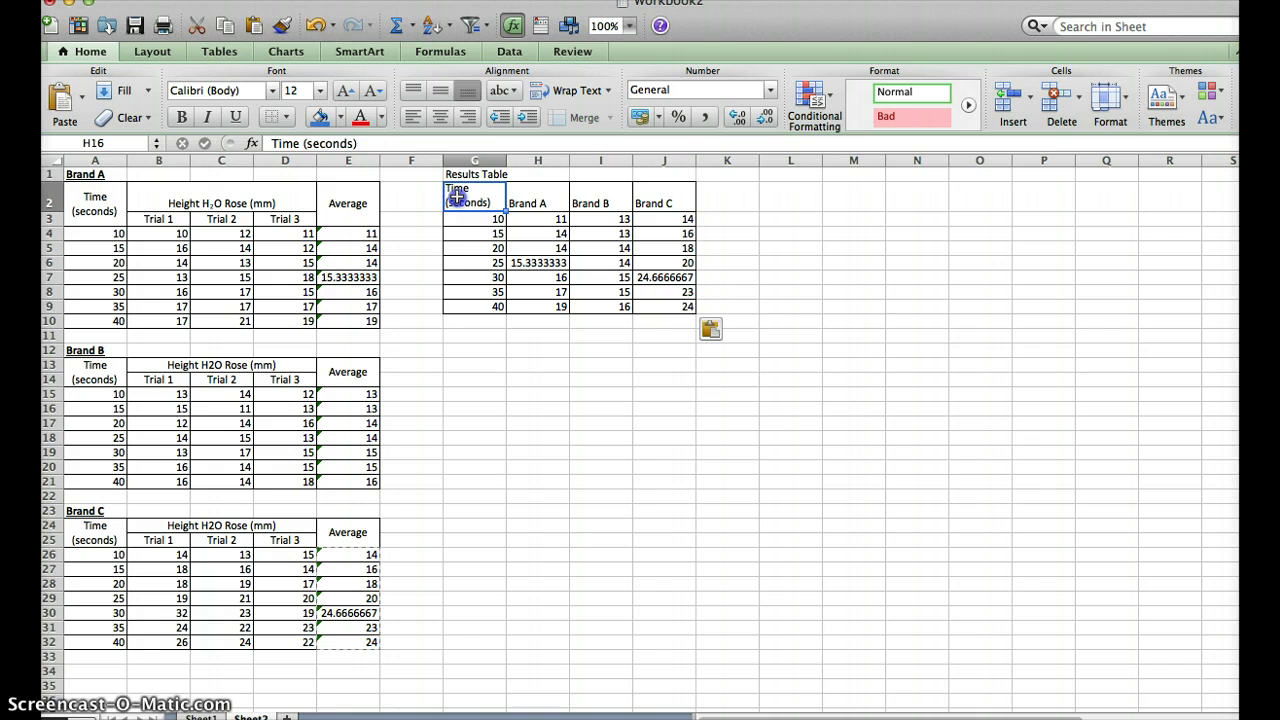
drag(456, 198, 669, 306)
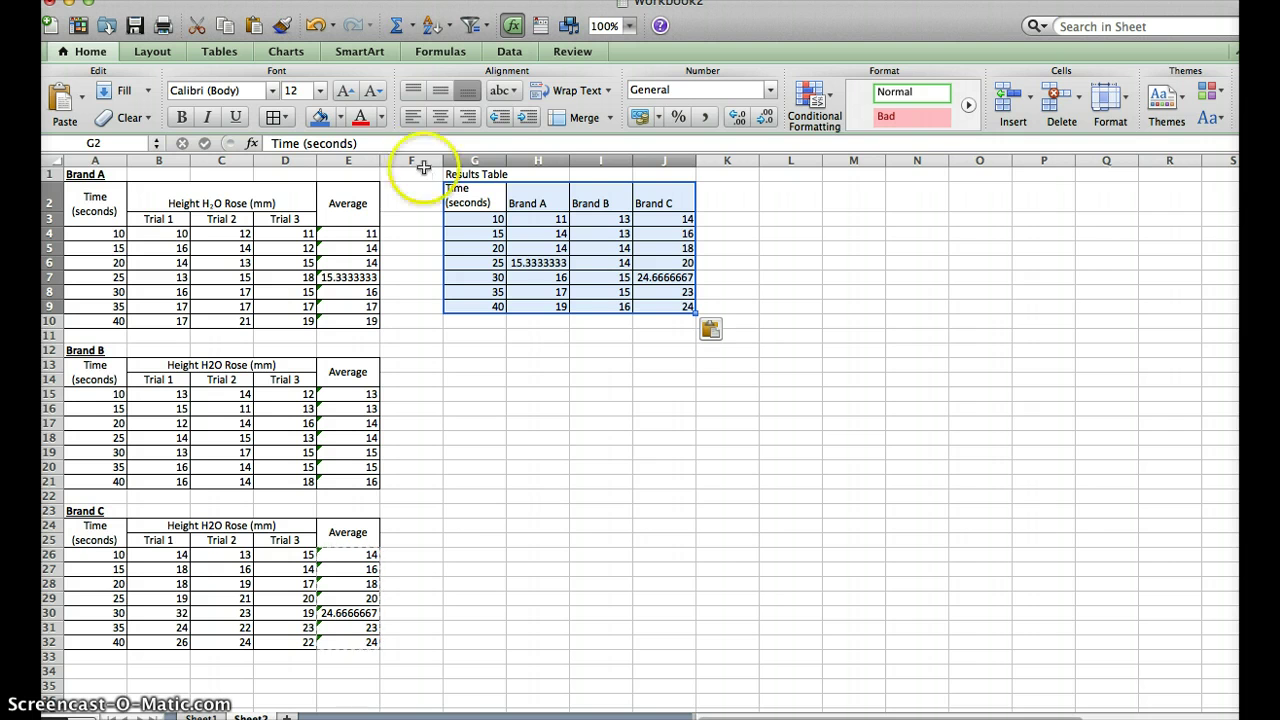
click(280, 51)
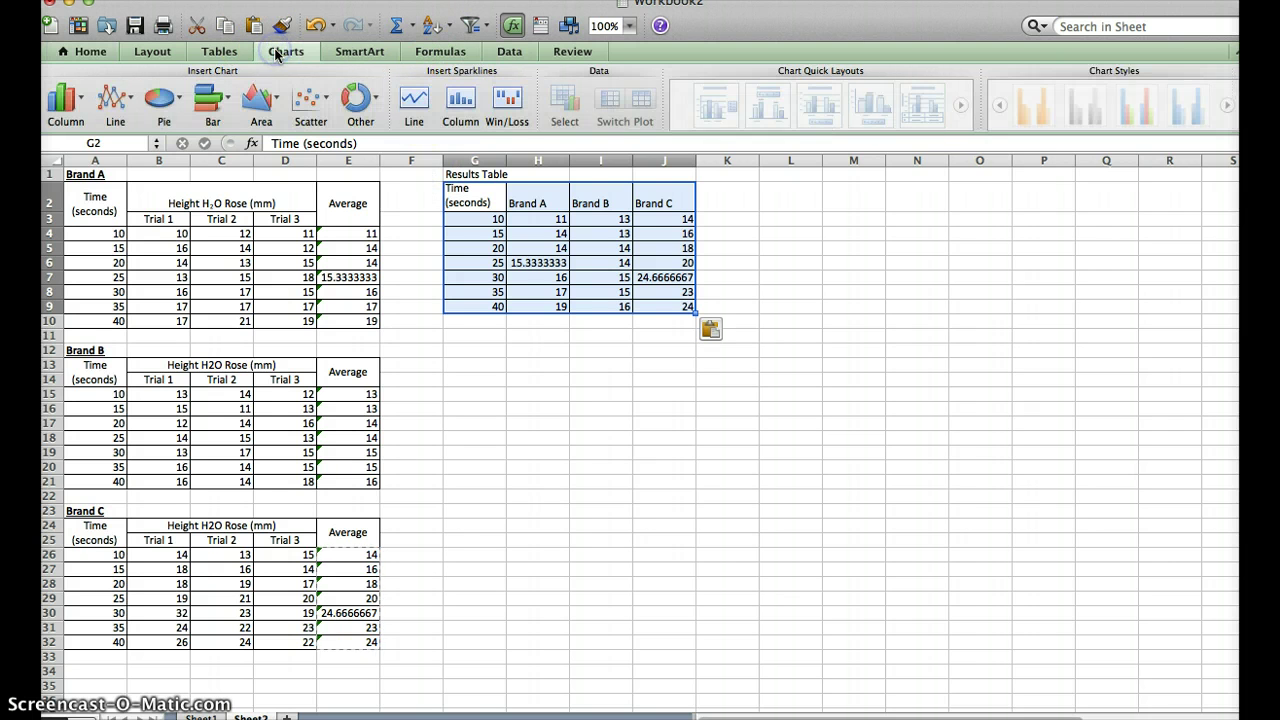
click(312, 100)
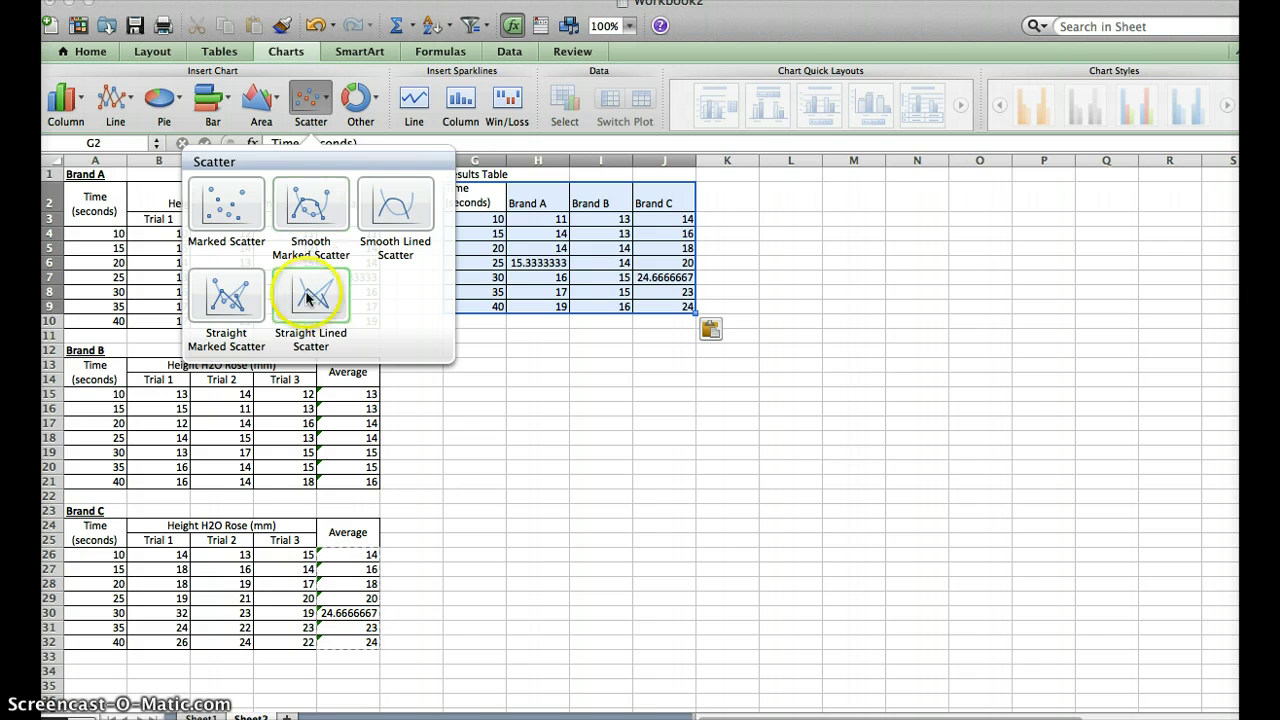
click(245, 308)
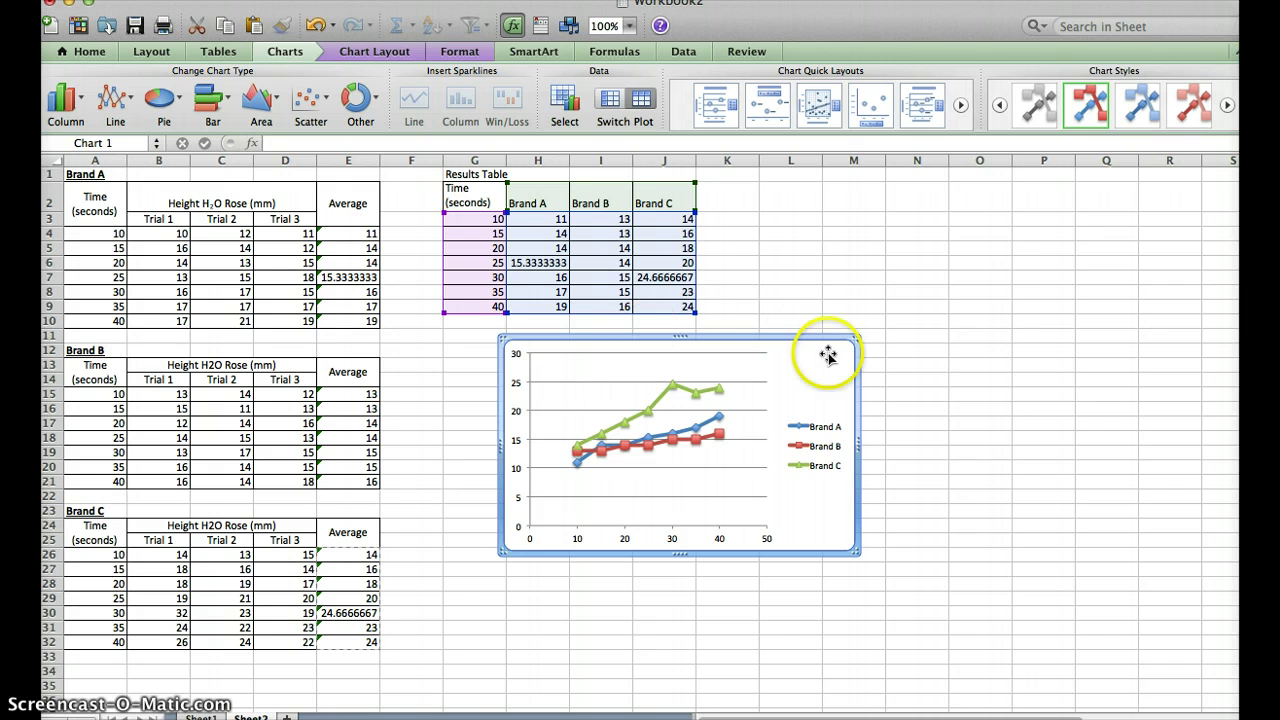
- Move the scatter chart further down and to the right, into the empty cells below the results table
drag(834, 348, 933, 401)
scroll(932, 401, right, 5)
scroll(932, 409, left, 5)
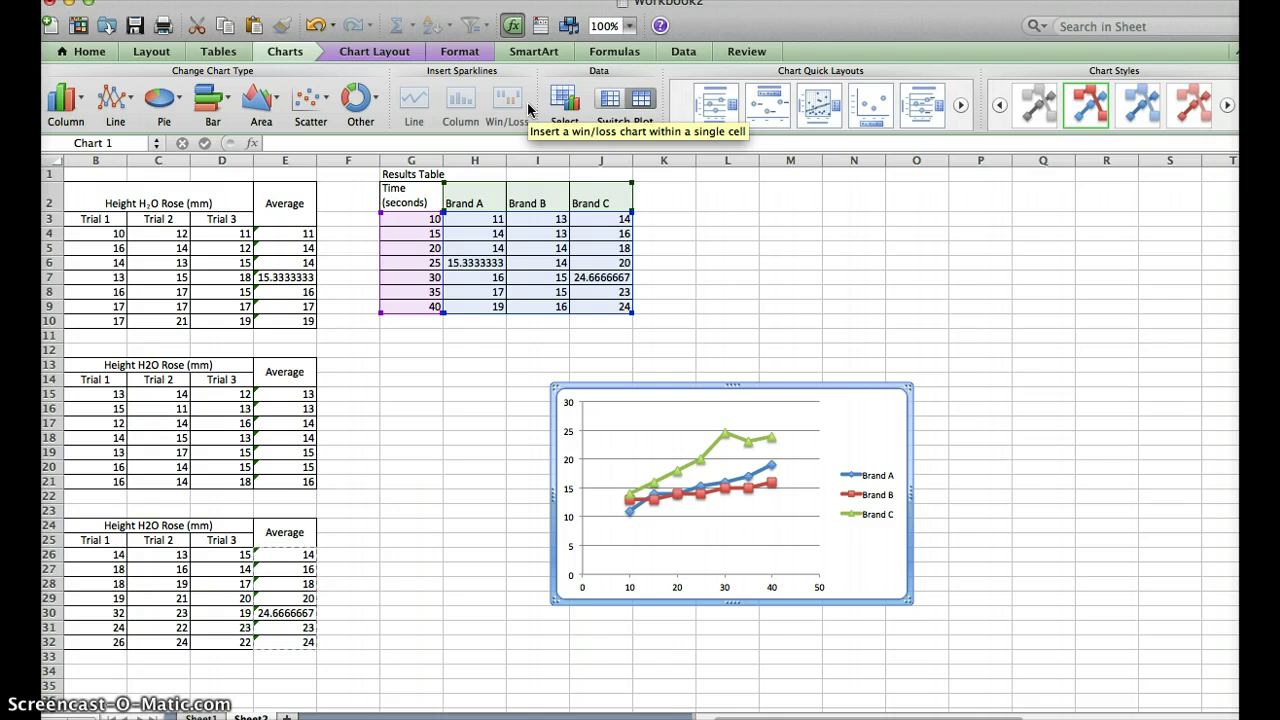
- Add a horizontal axis title to the scatter chart using the Title Below Axis option
click(370, 51)
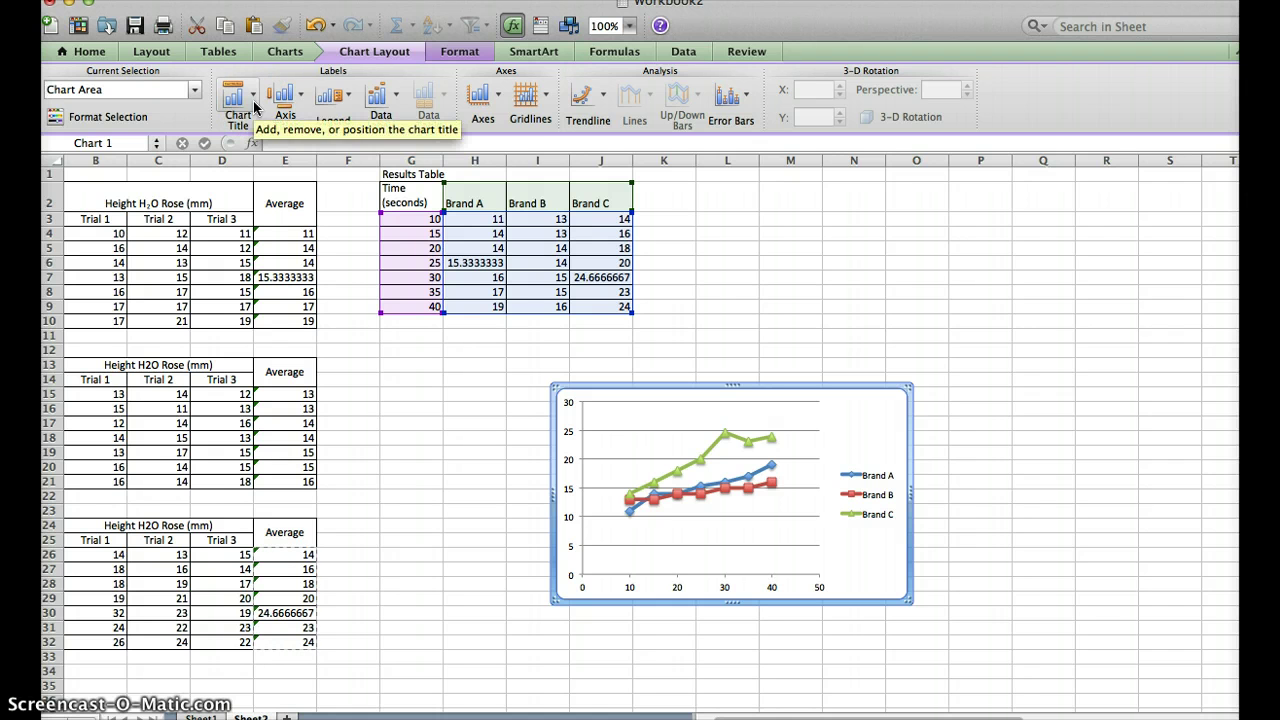
click(284, 97)
mouse_move(298, 128)
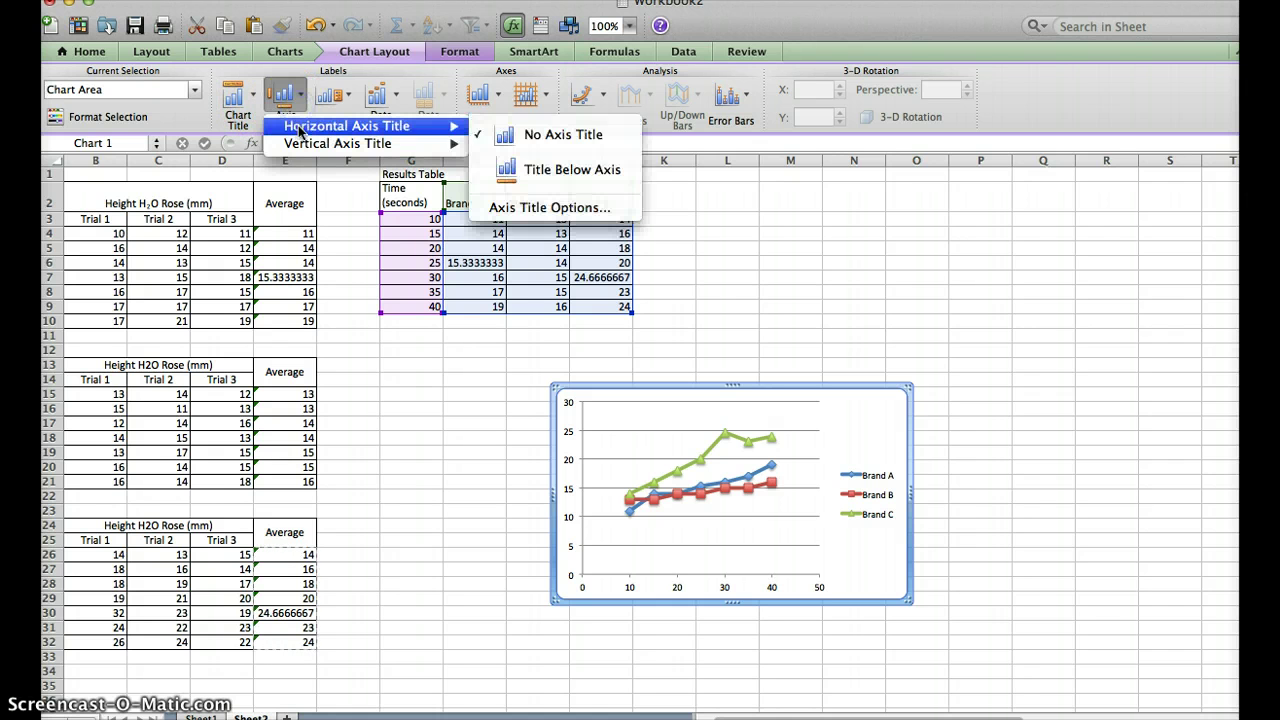
click(523, 169)
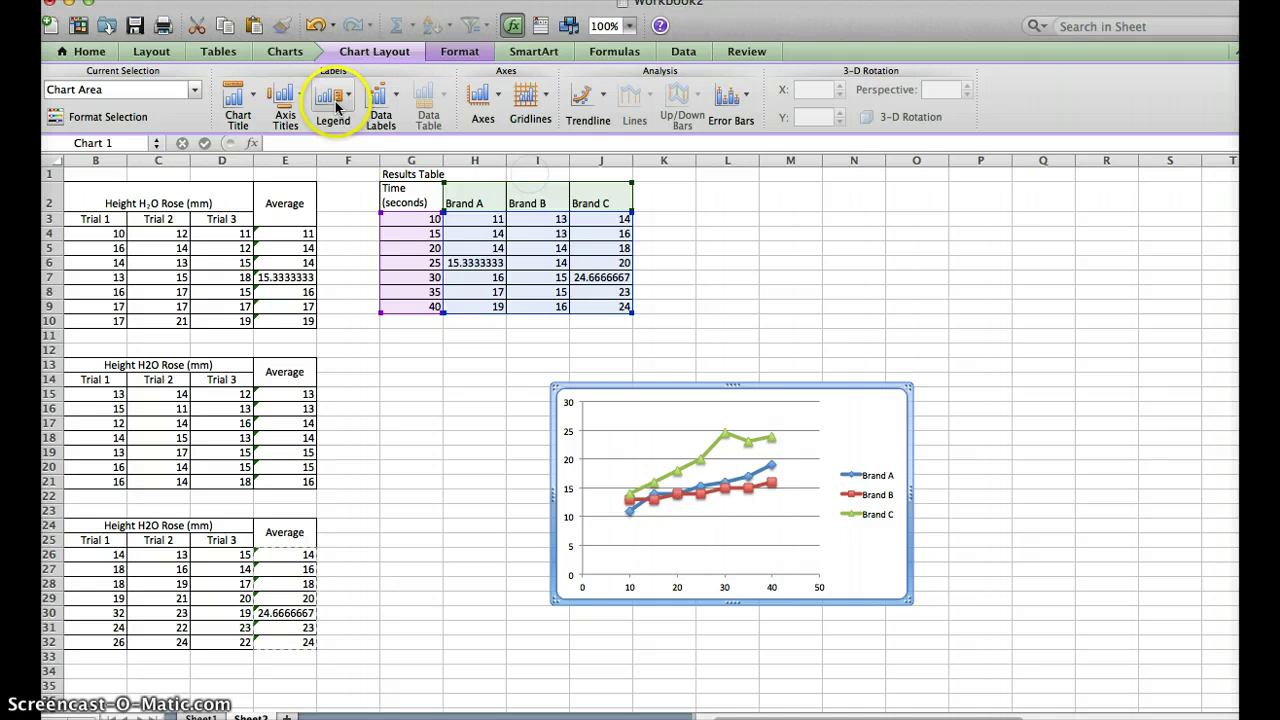
- Add a rotated vertical axis title and a chart title above the plot to the scatter chart
click(285, 97)
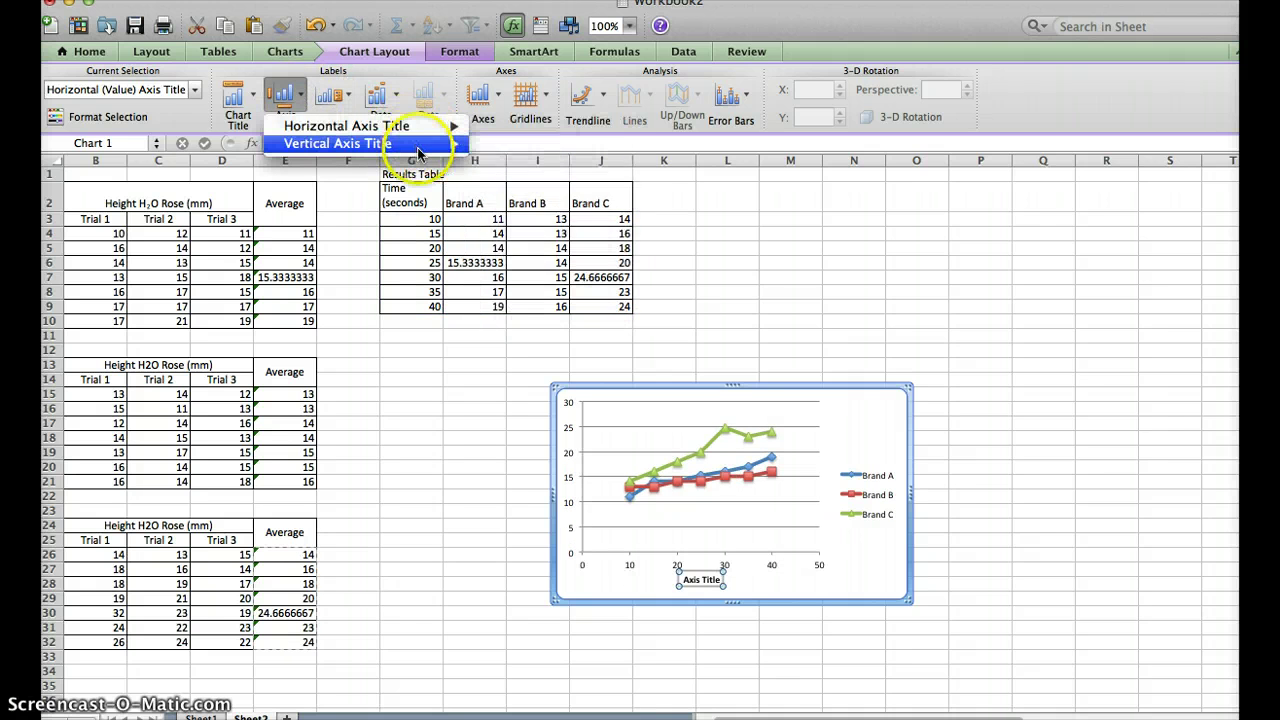
mouse_move(425, 143)
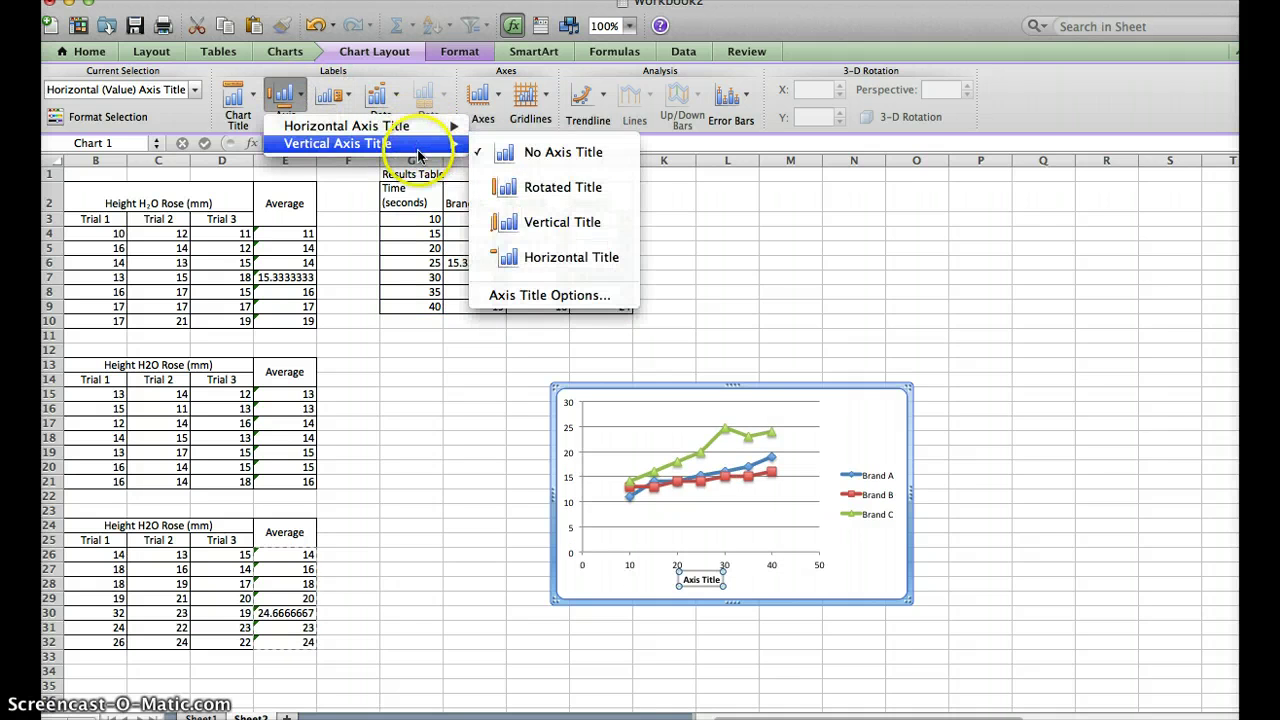
click(508, 188)
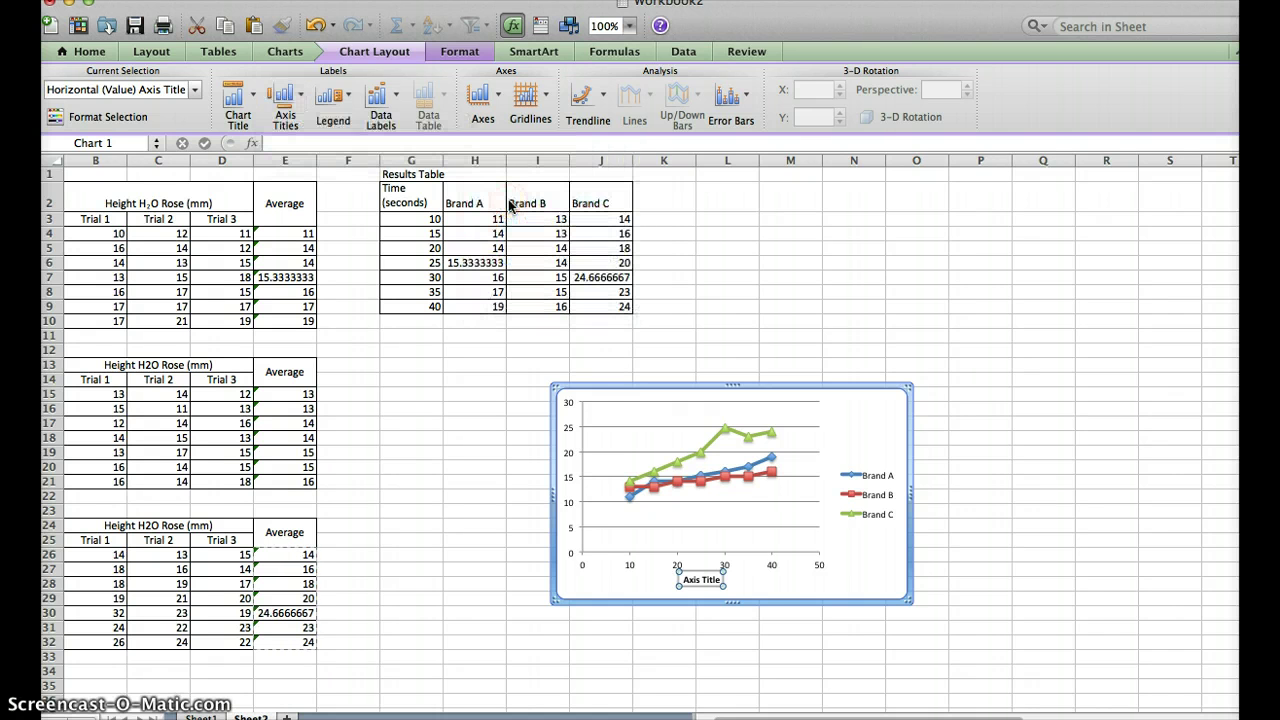
click(237, 97)
click(268, 170)
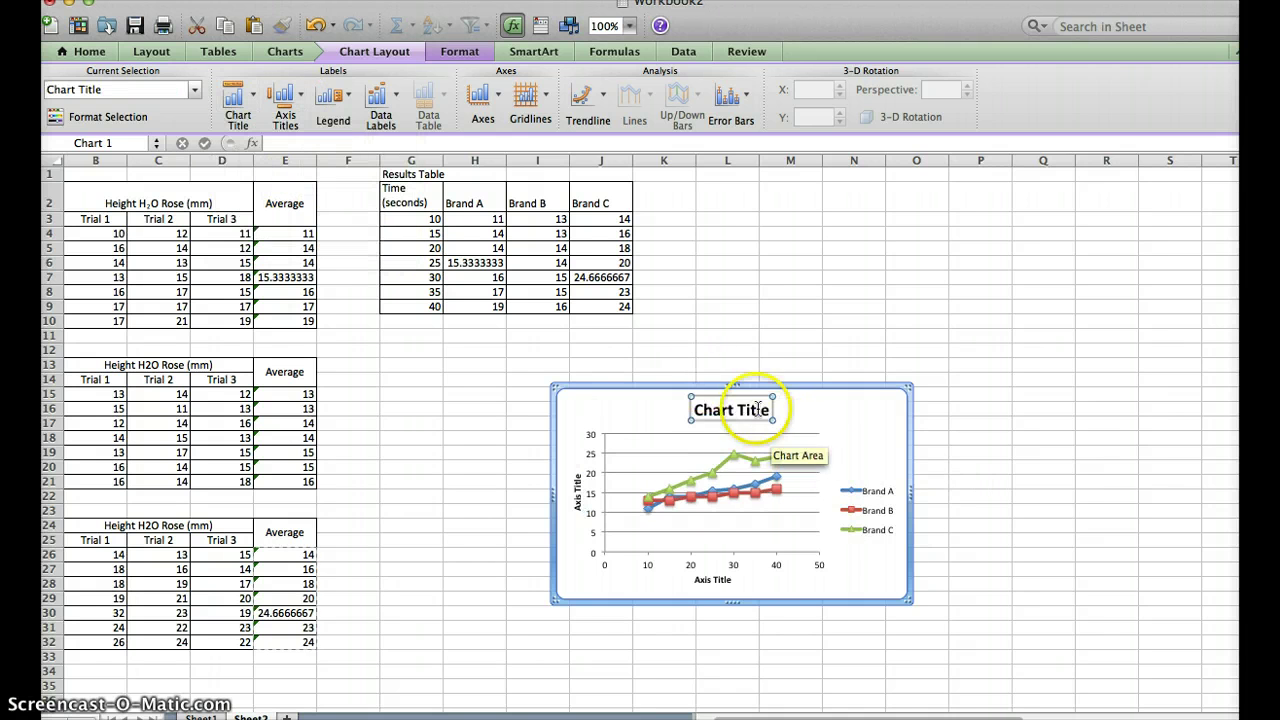
- Replace the horizontal axis title placeholder on the scatter chart with "Time (seconds)"
double_click(706, 583)
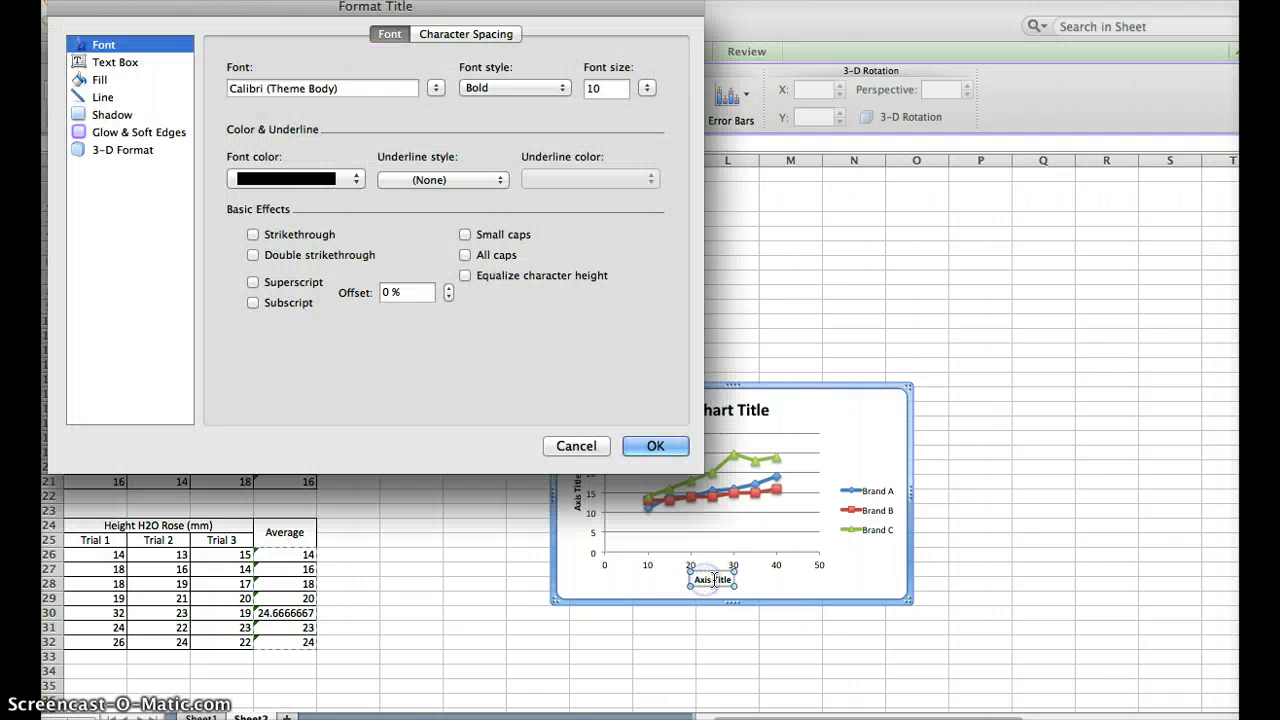
click(588, 443)
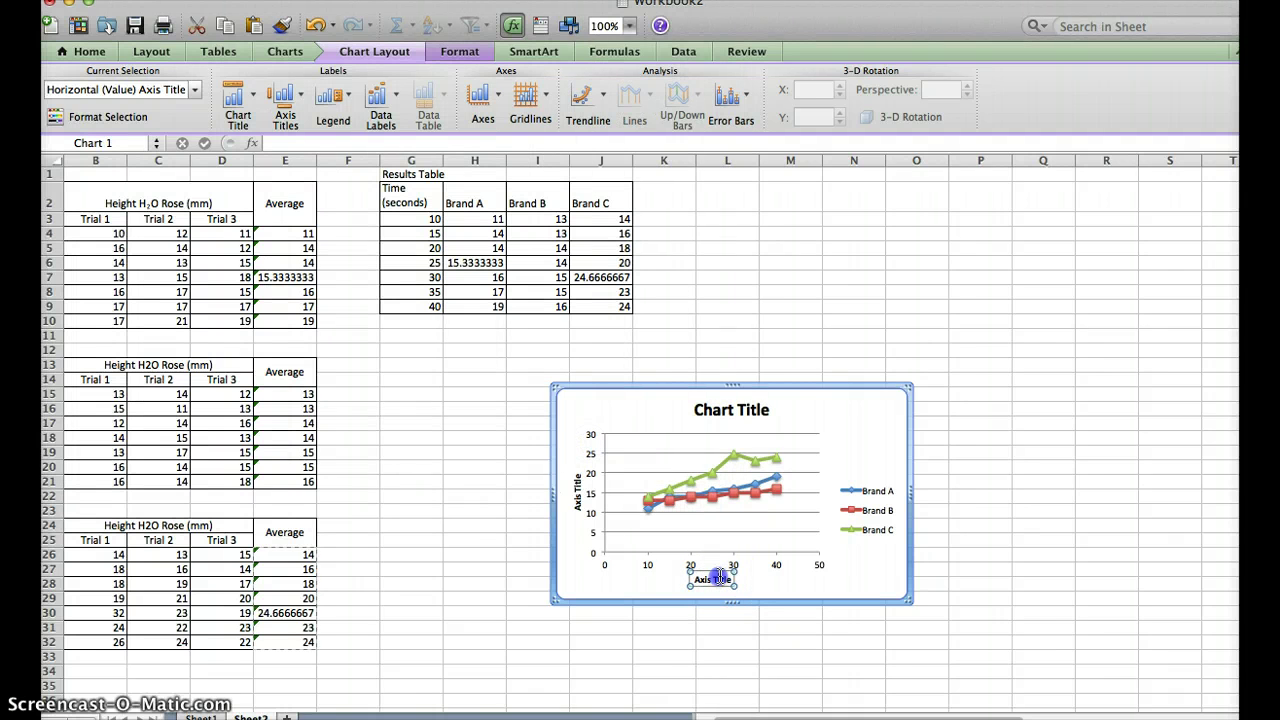
drag(731, 579, 690, 577)
key(BackSpace)
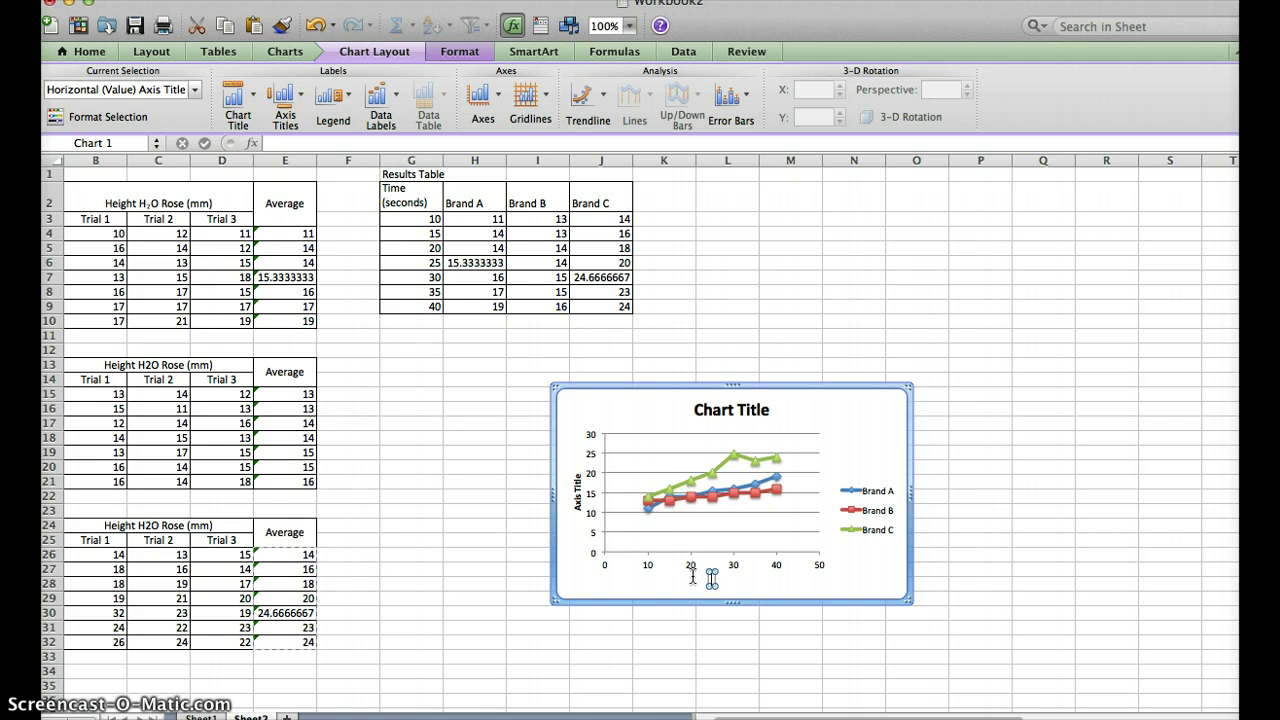
text(Time)
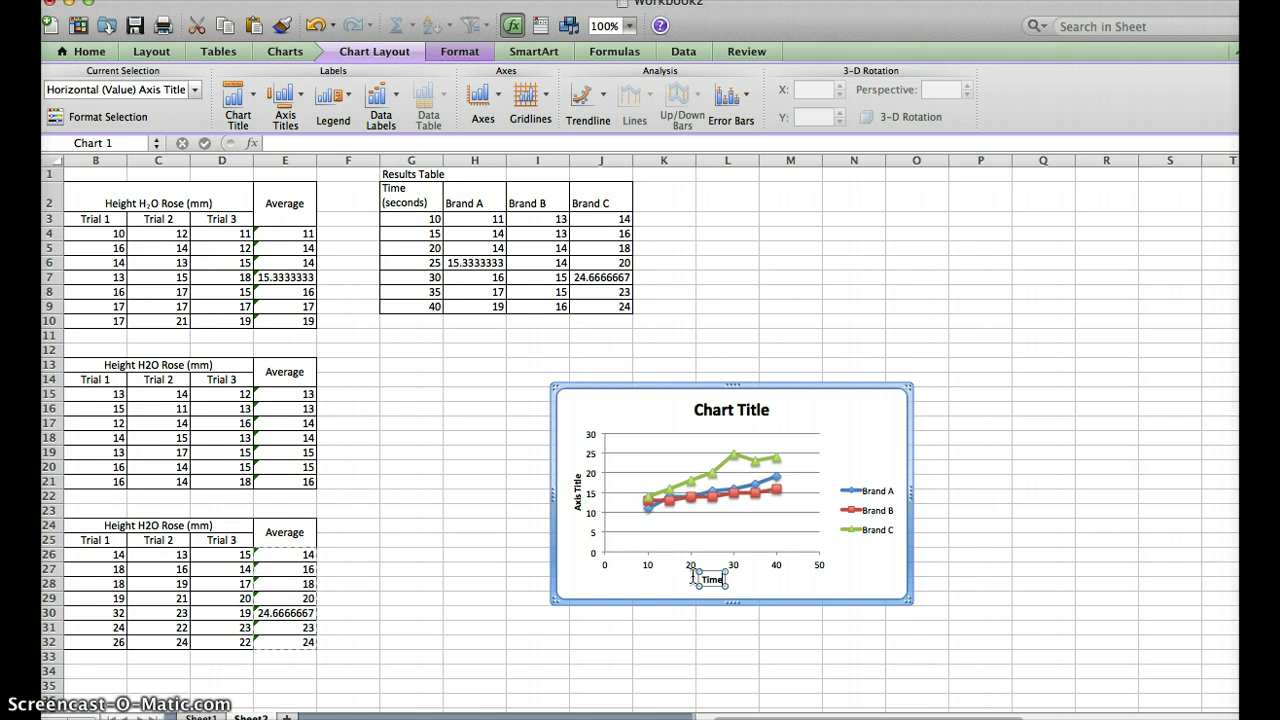
text( (seconds)
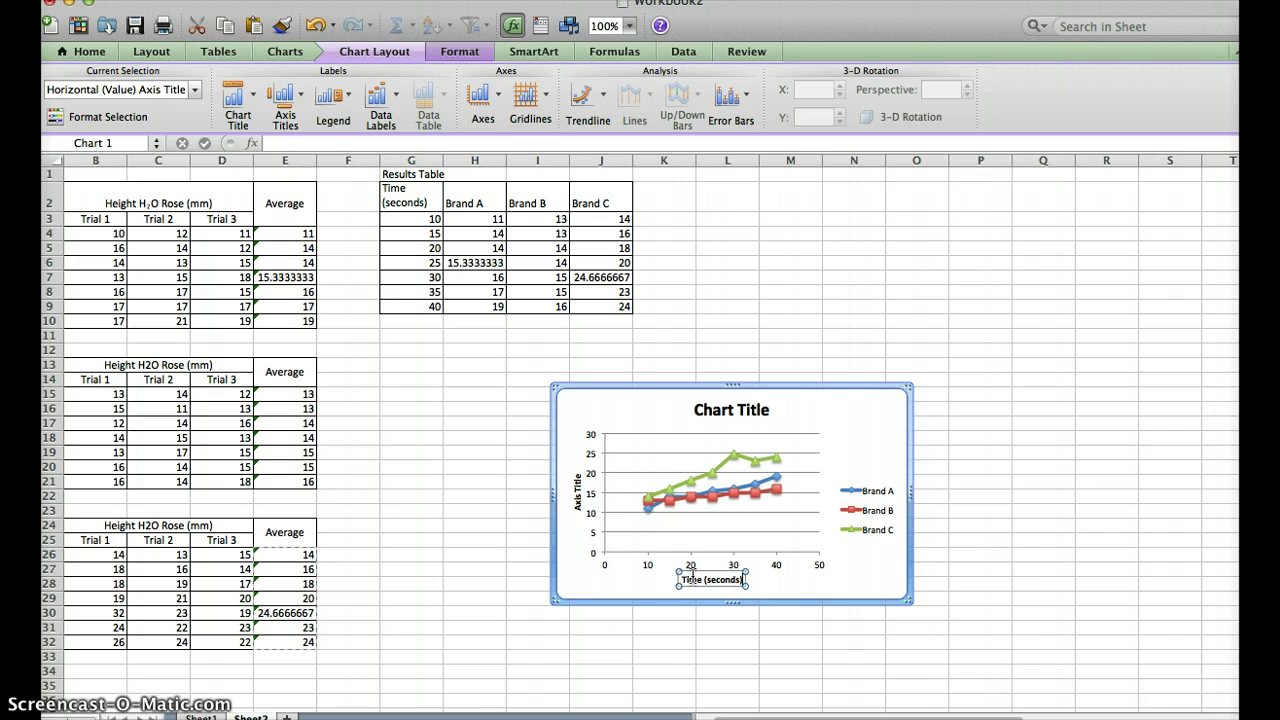
click(651, 563)
- Replace the vertical axis title placeholder on the scatter chart with "Average Height H2O Rose (mm)"
click(572, 488)
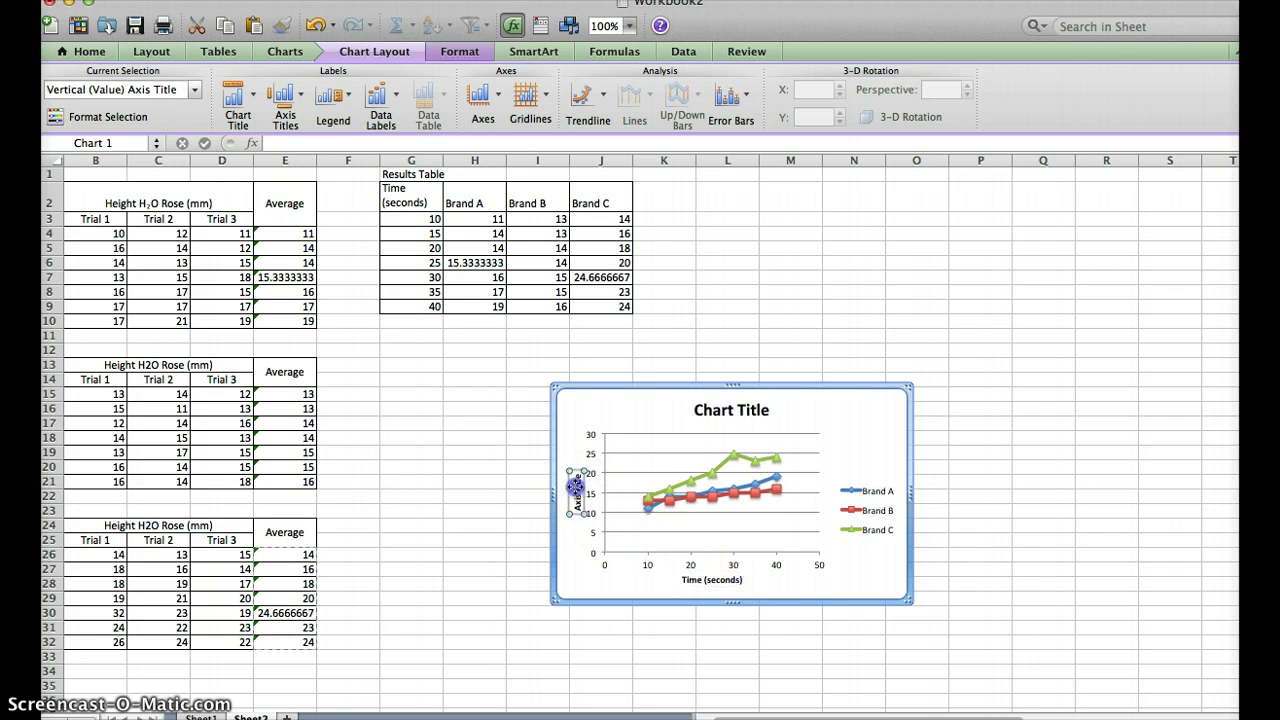
drag(576, 510, 572, 466)
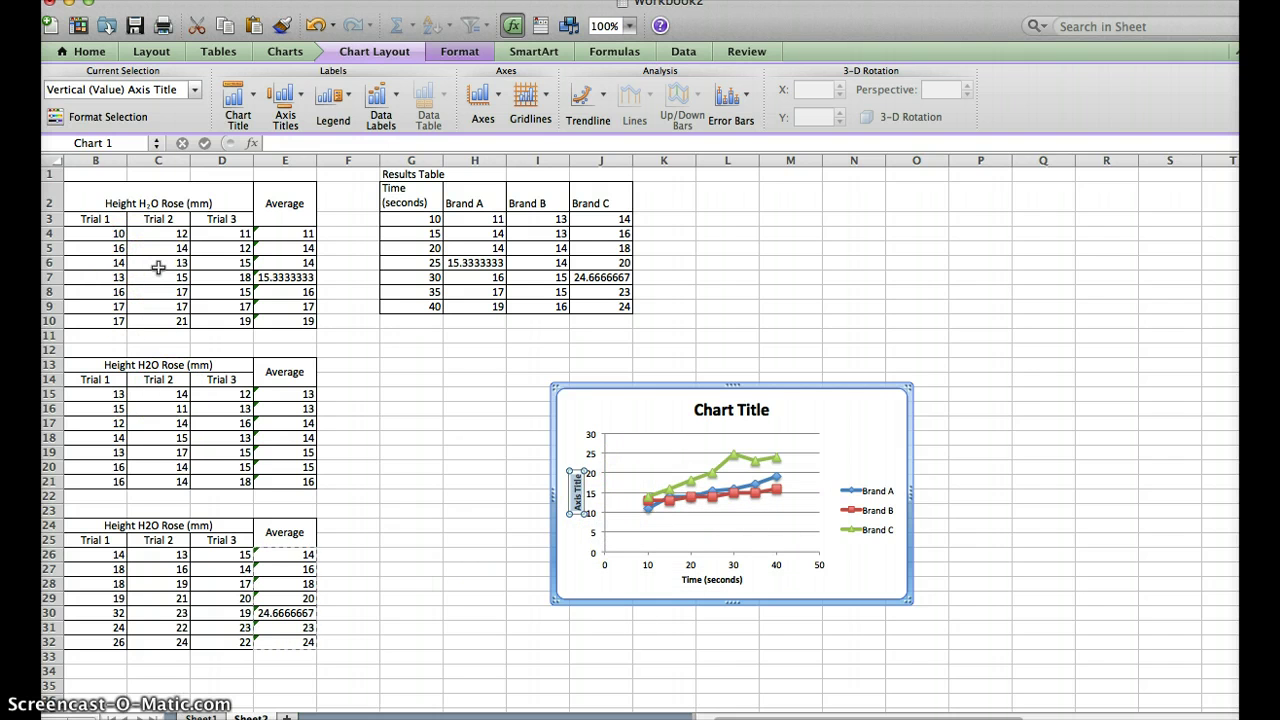
text(Ave)
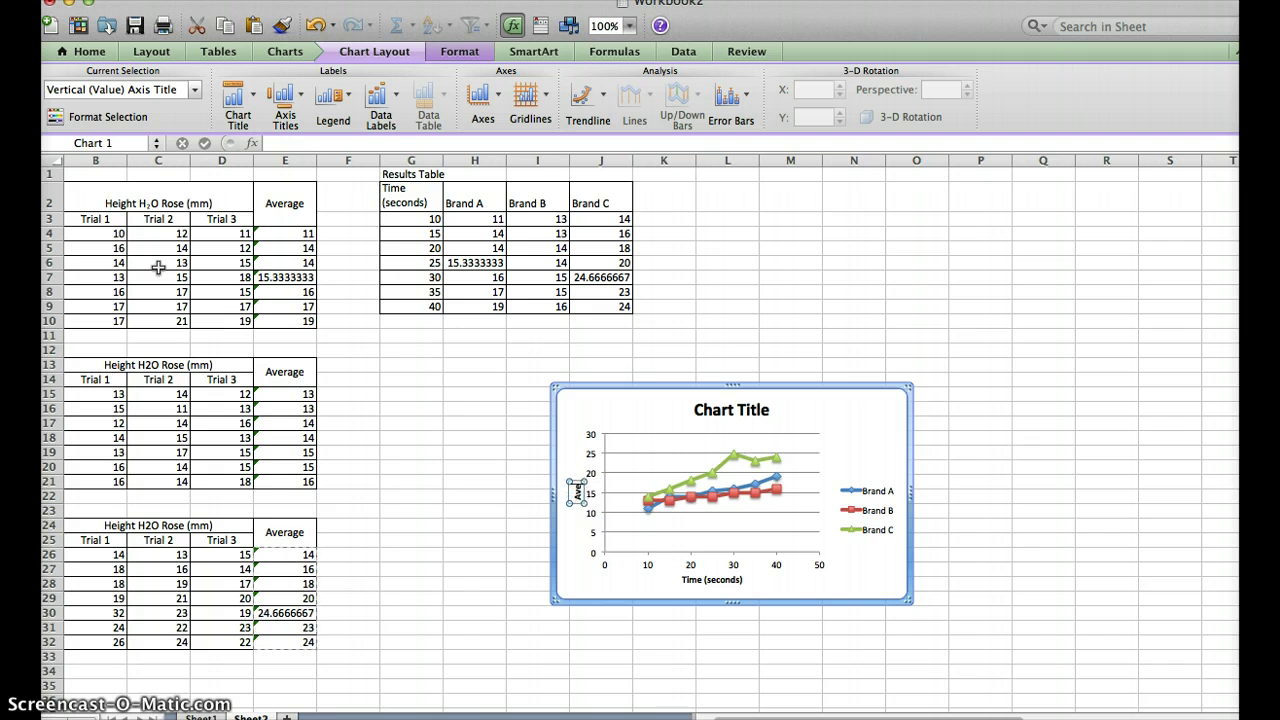
text(rage)
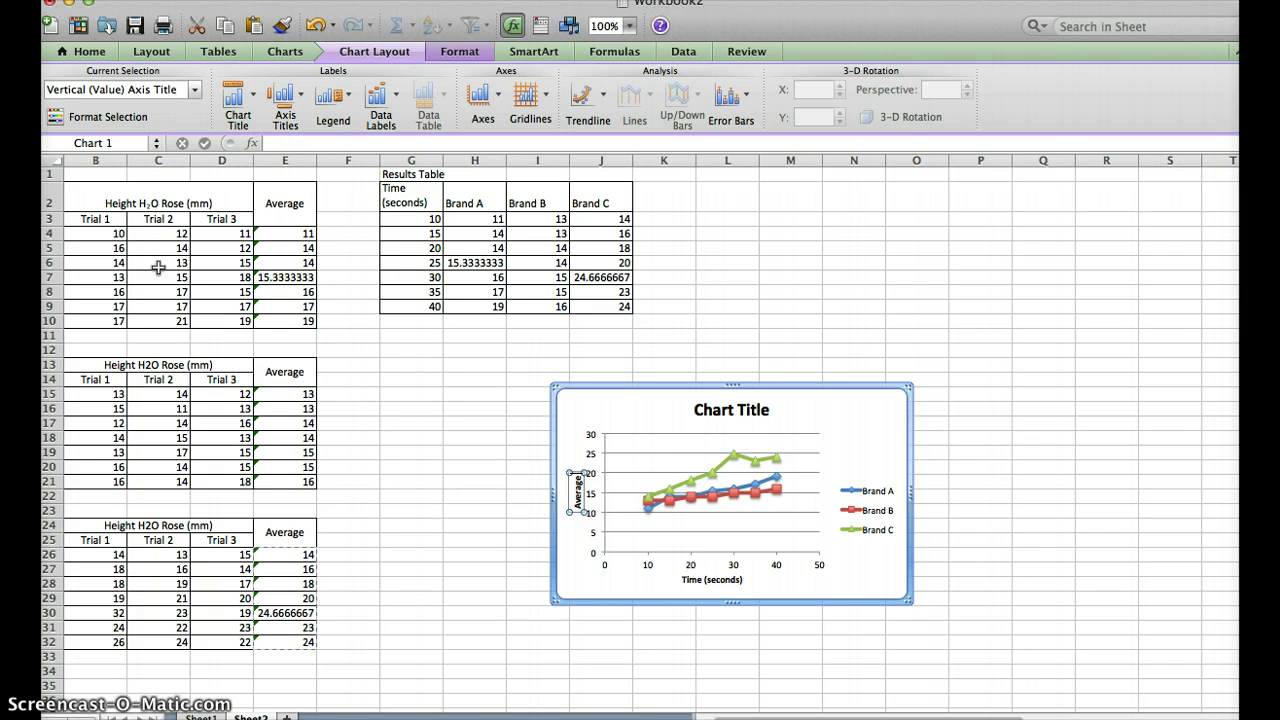
text( H)
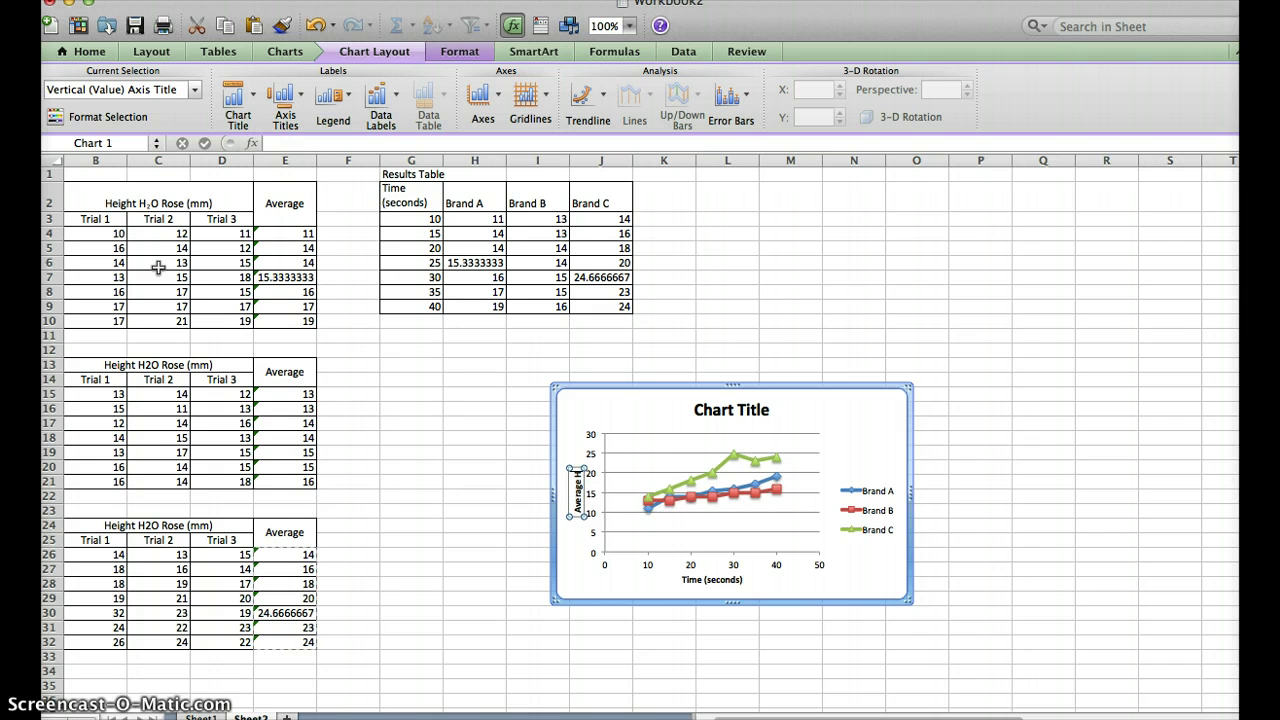
text(eight H2O)
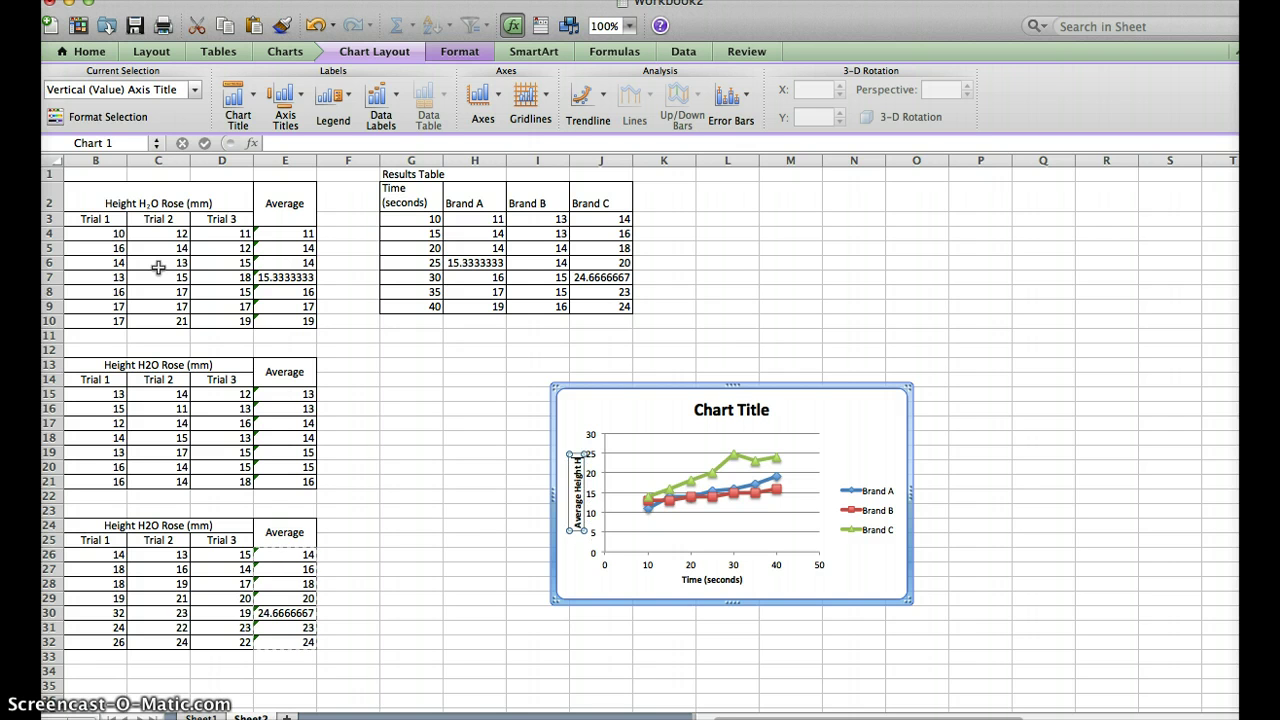
text( Rose)
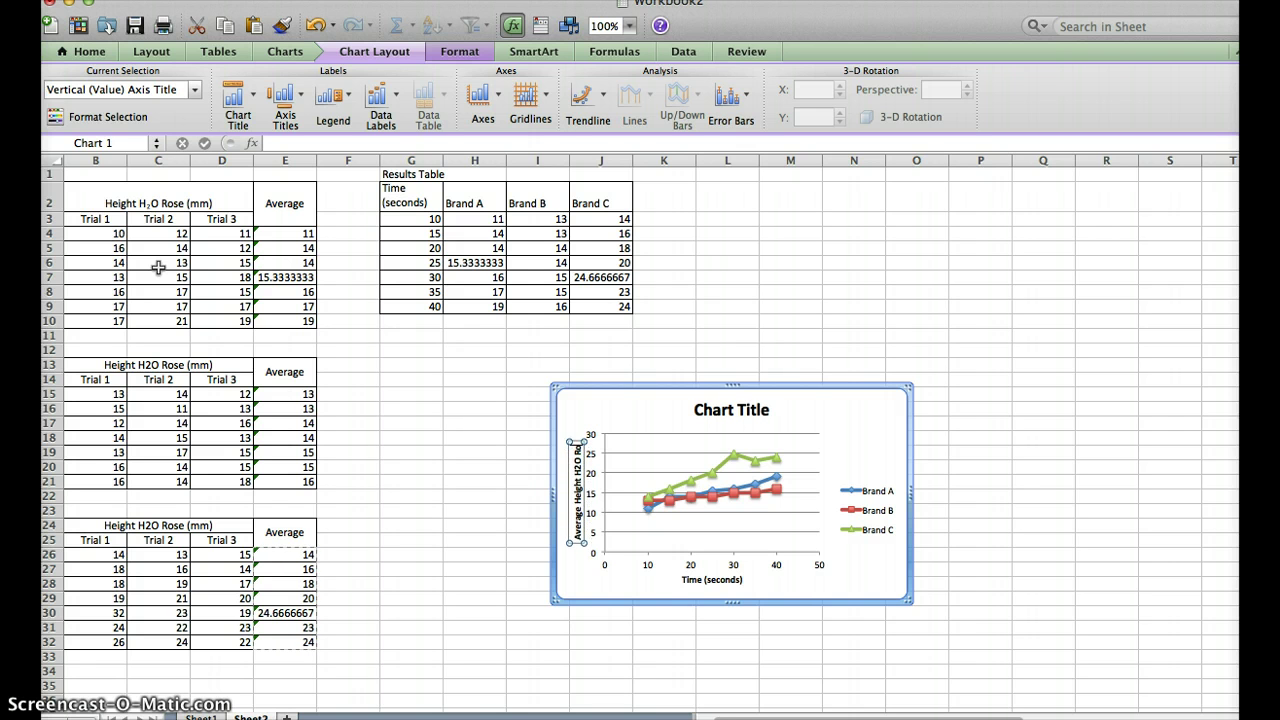
text( (mm))
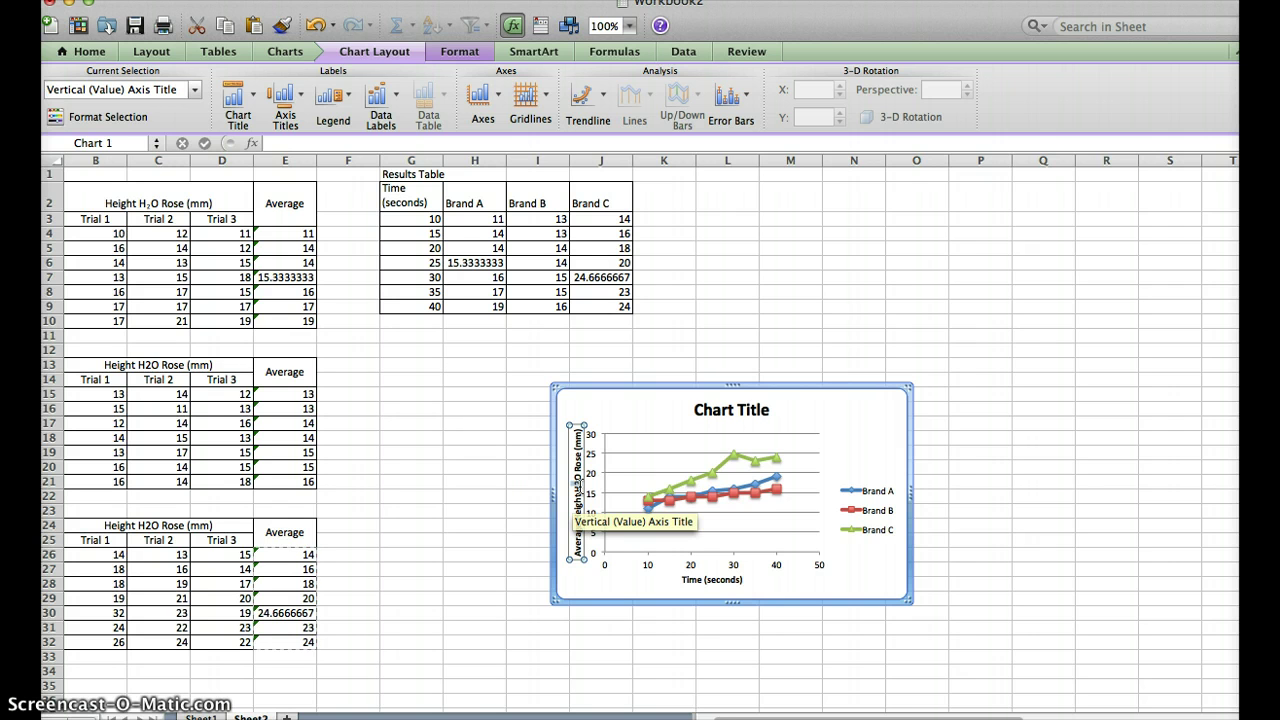
- Format the 2 of H2O in the chart's vertical axis title as subscript
click(576, 484)
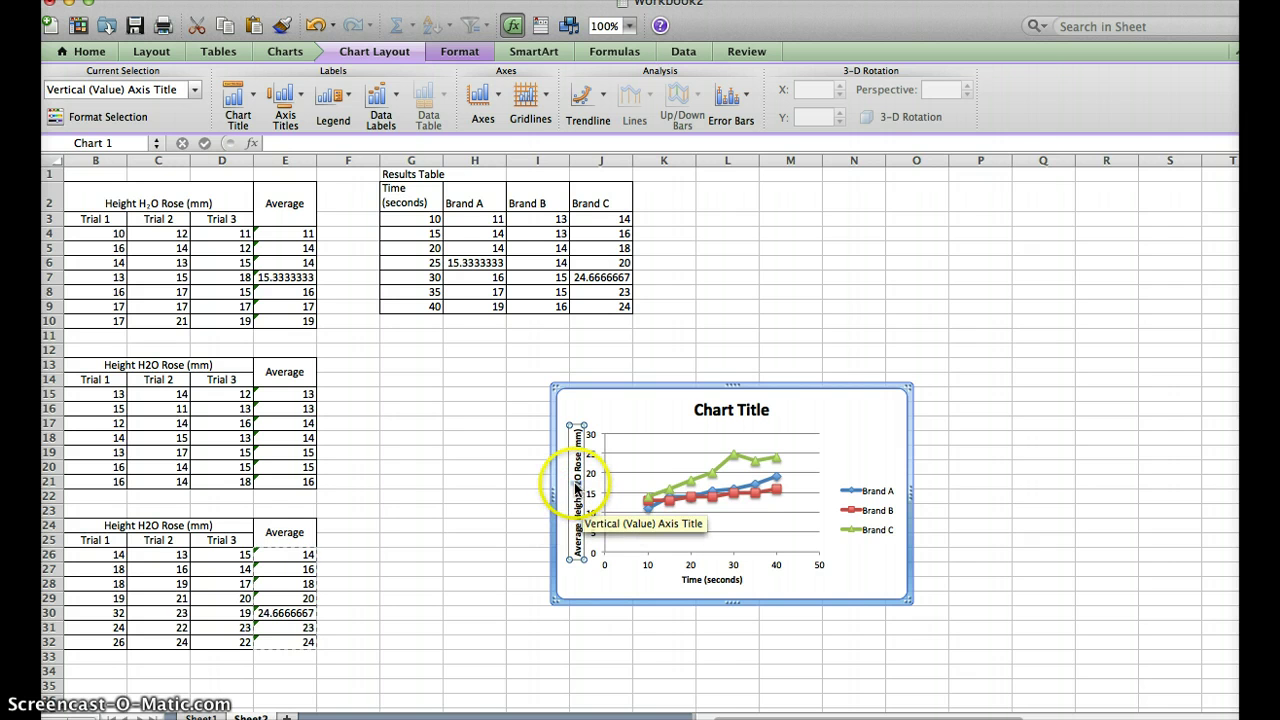
right_click(577, 486)
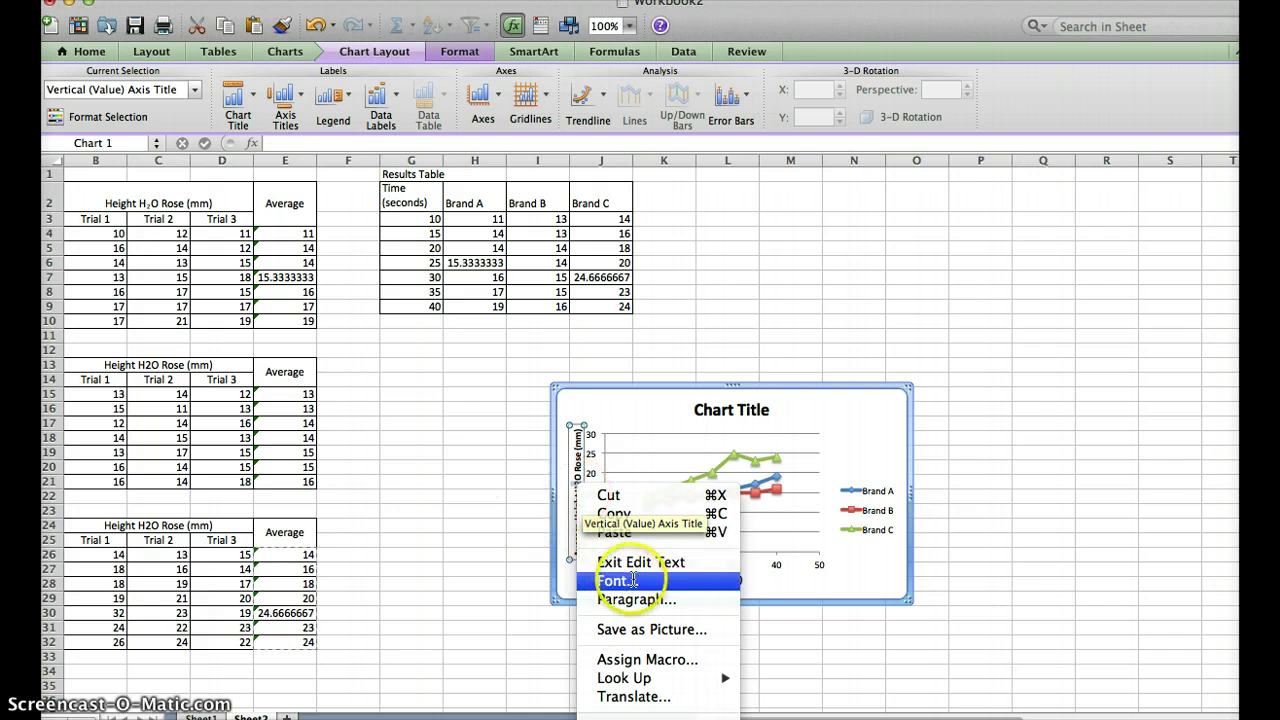
click(634, 592)
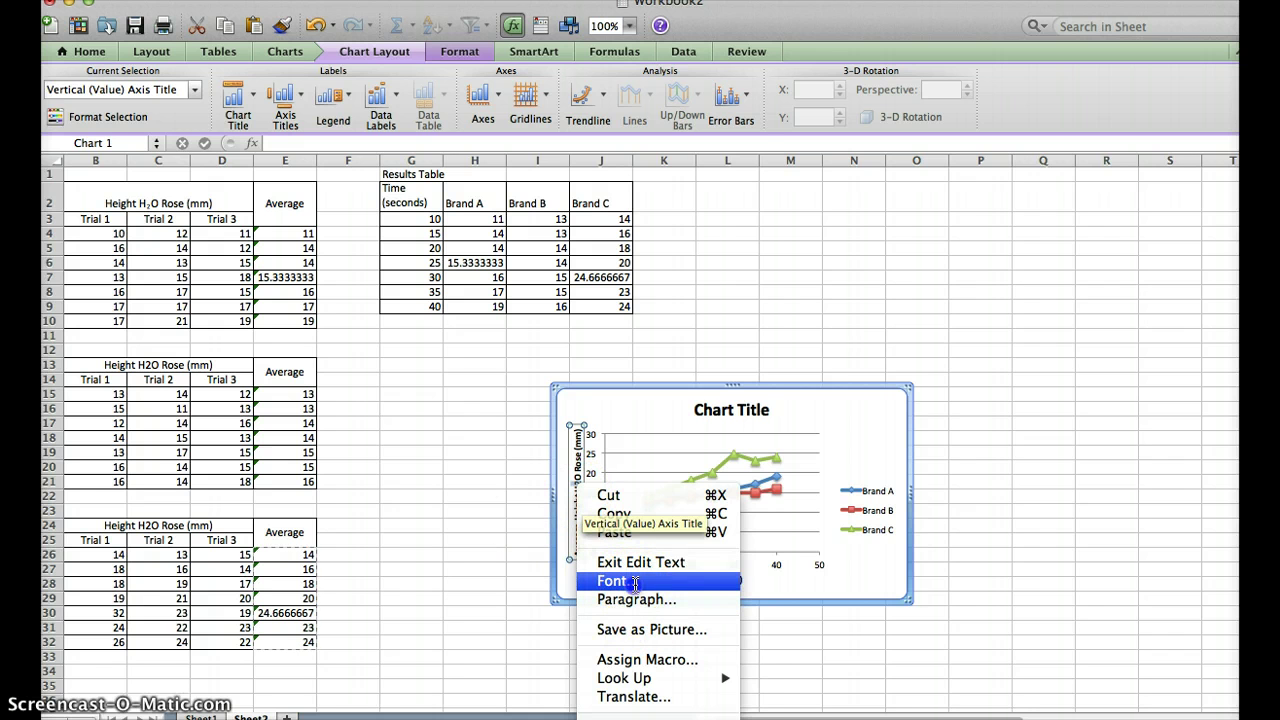
click(634, 582)
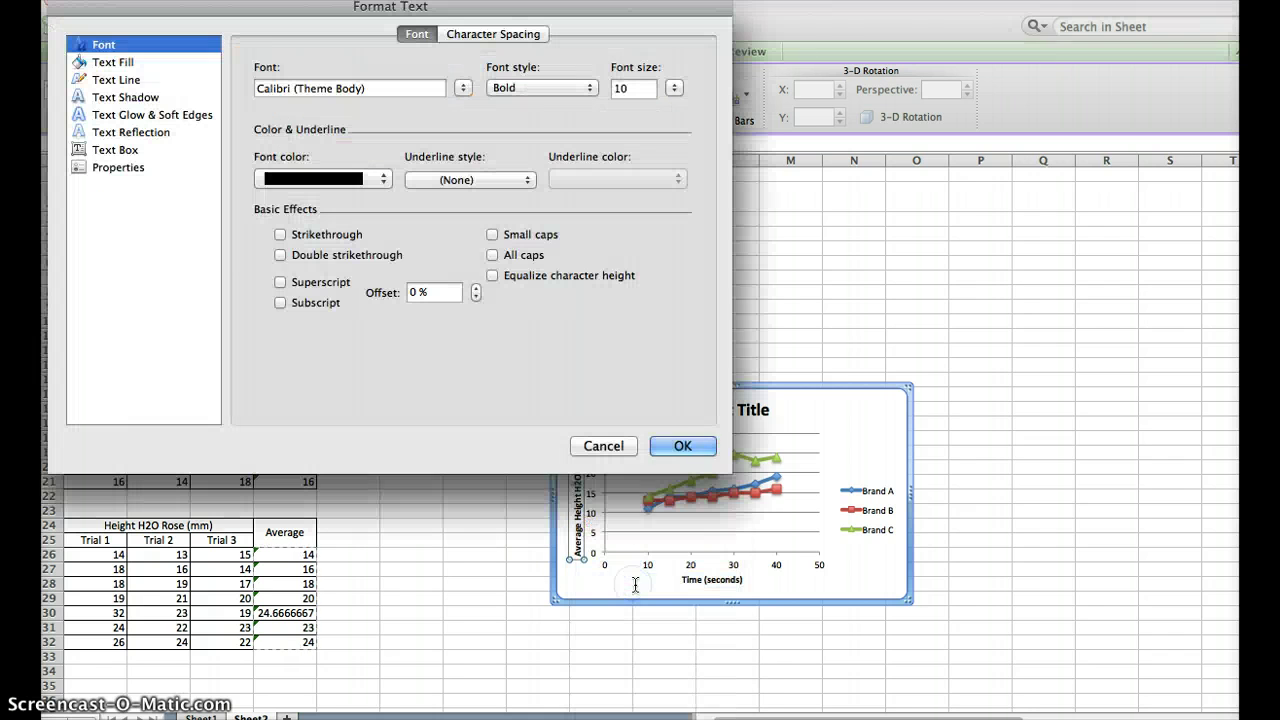
click(280, 302)
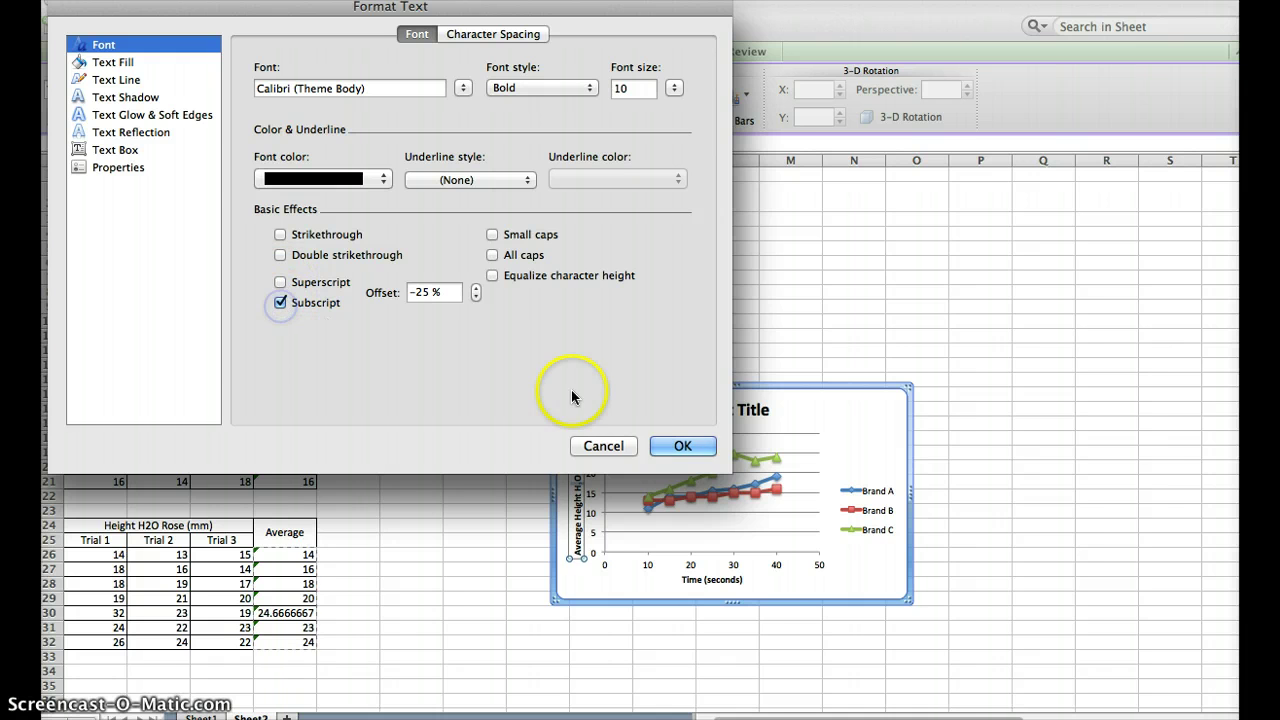
click(660, 443)
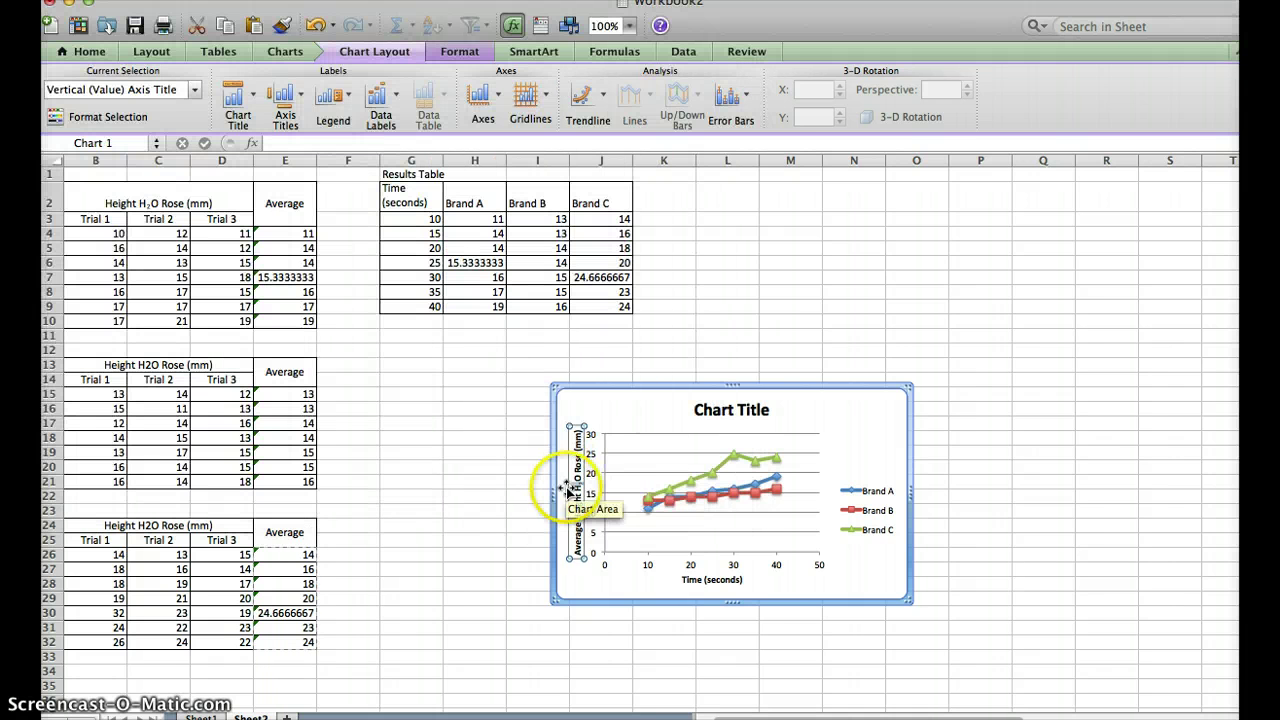
click(655, 425)
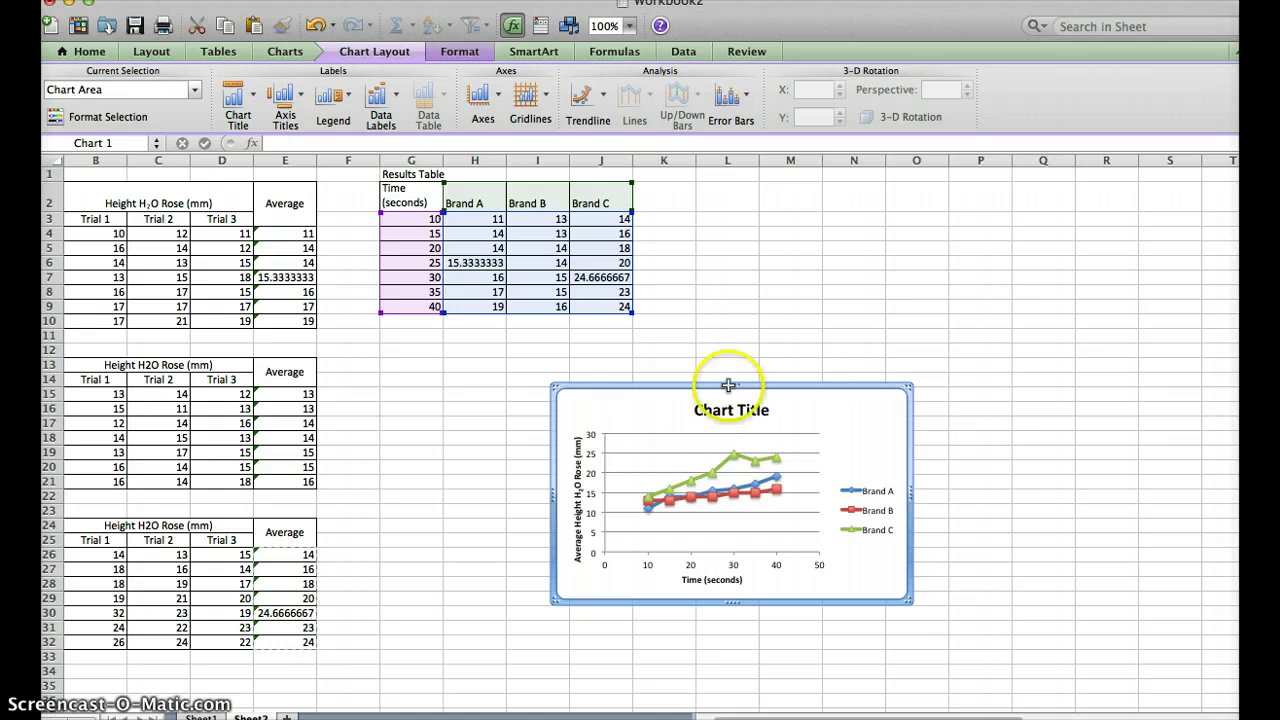
- Replace the chart title placeholder with "Speed of Water Absorbed by Different Brands of Paper Towel"
double_click(721, 410)
click(597, 446)
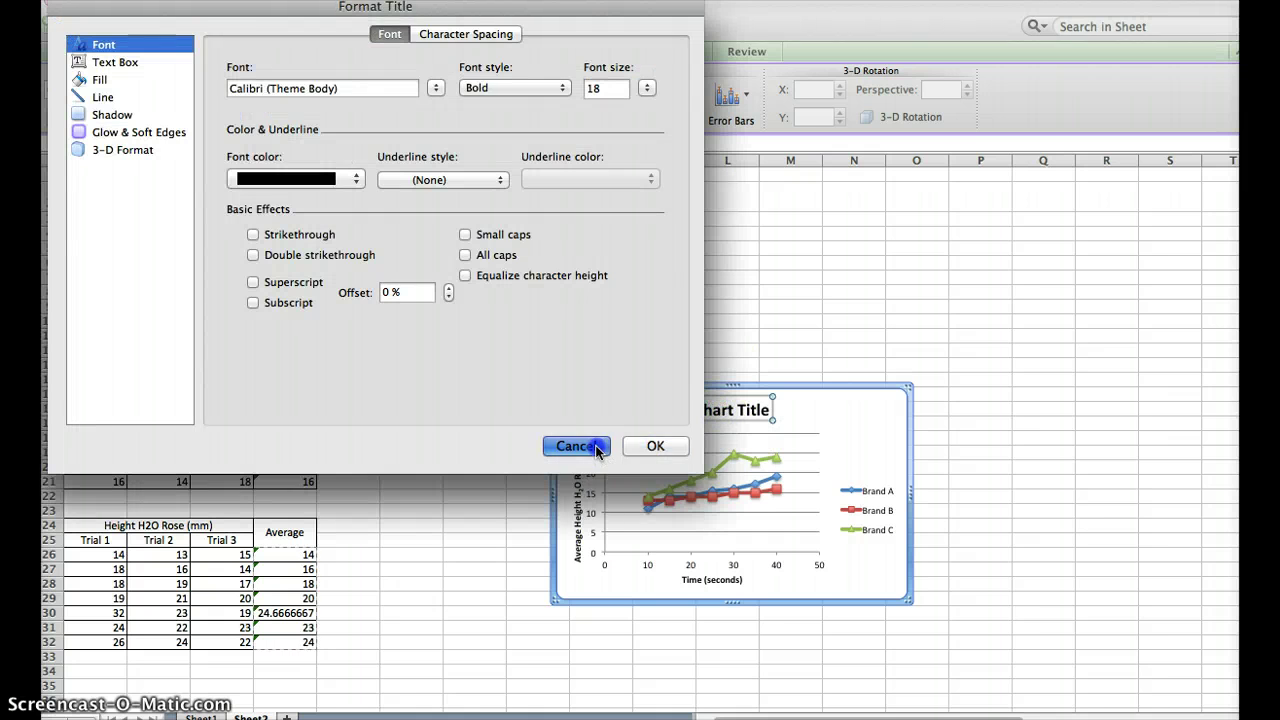
click(720, 408)
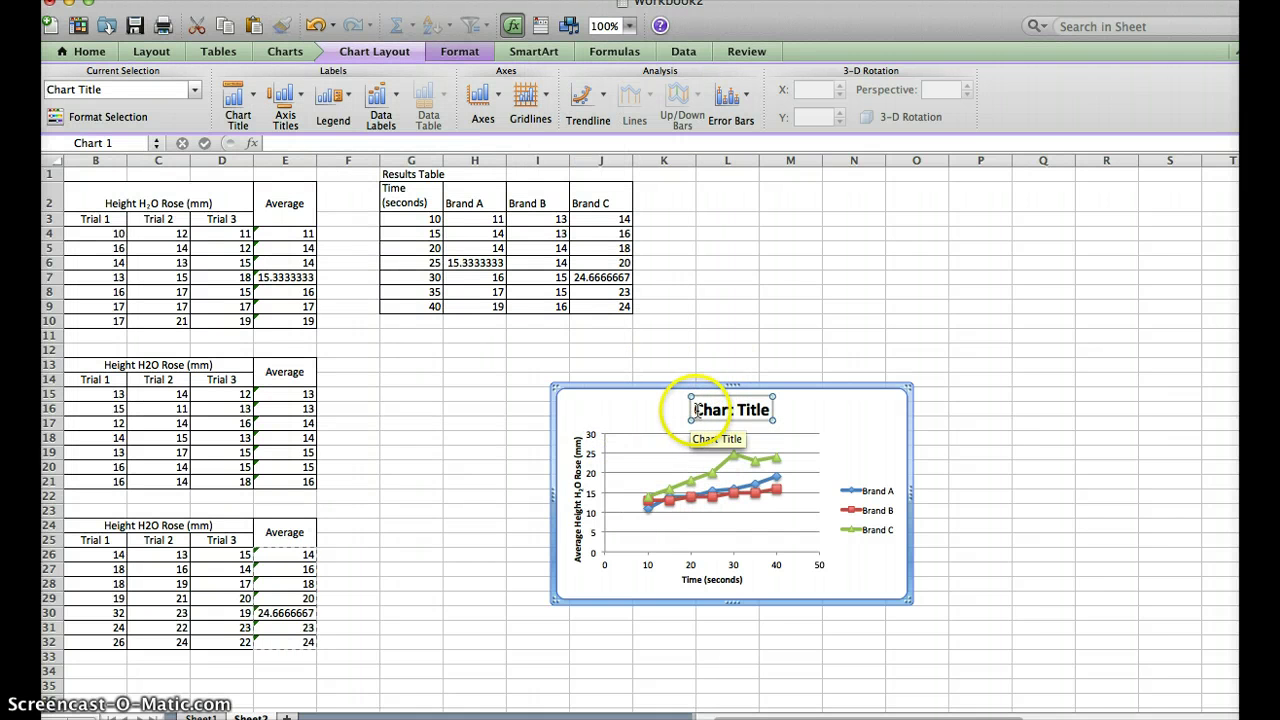
drag(697, 410, 772, 410)
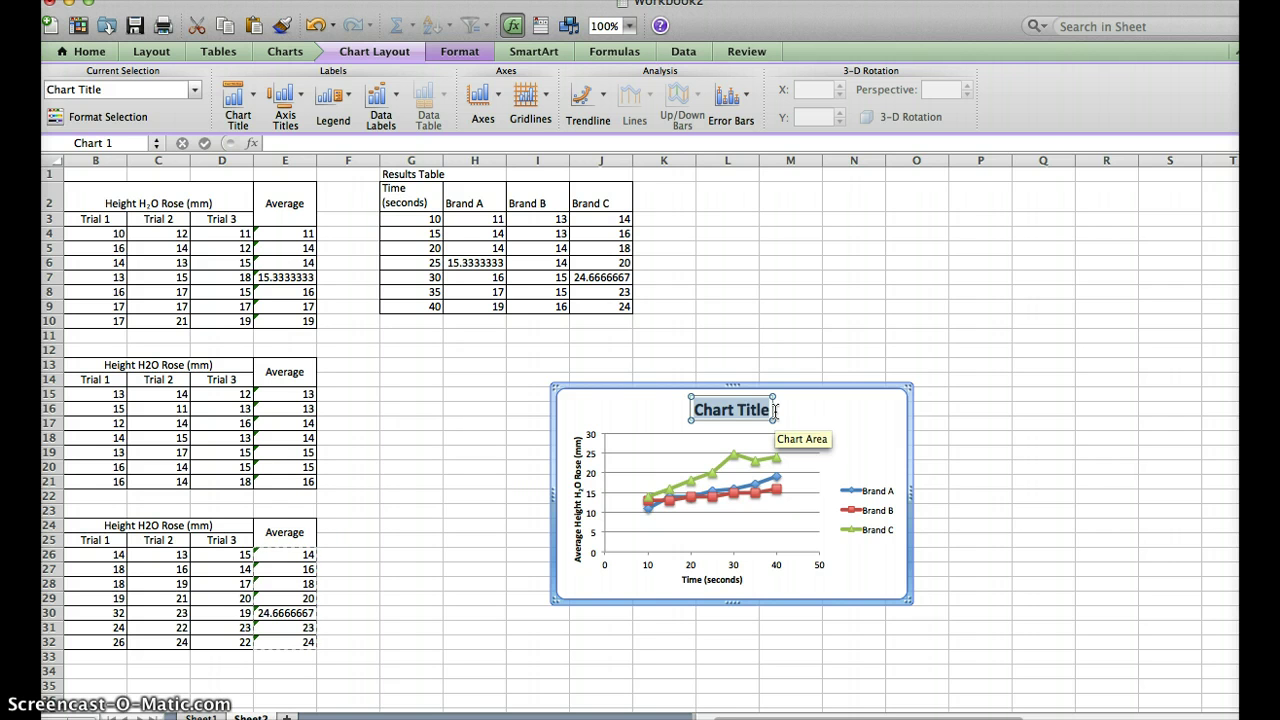
text(Spee)
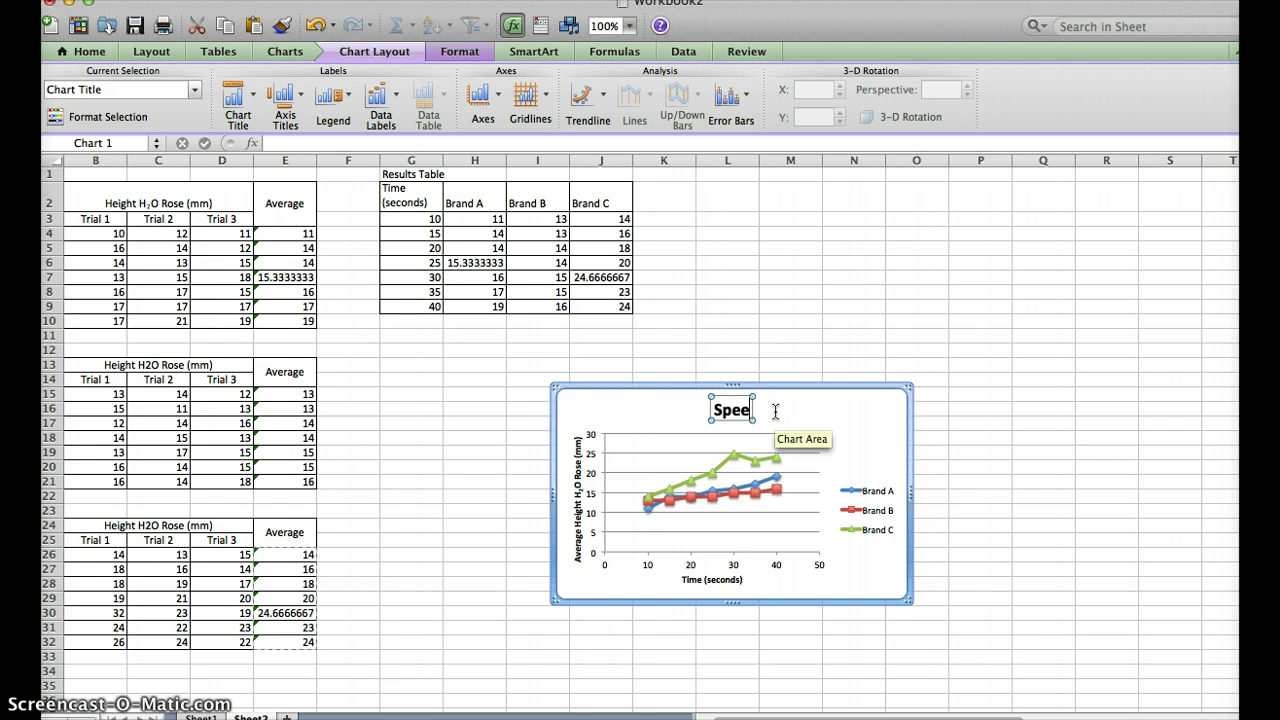
text(d of)
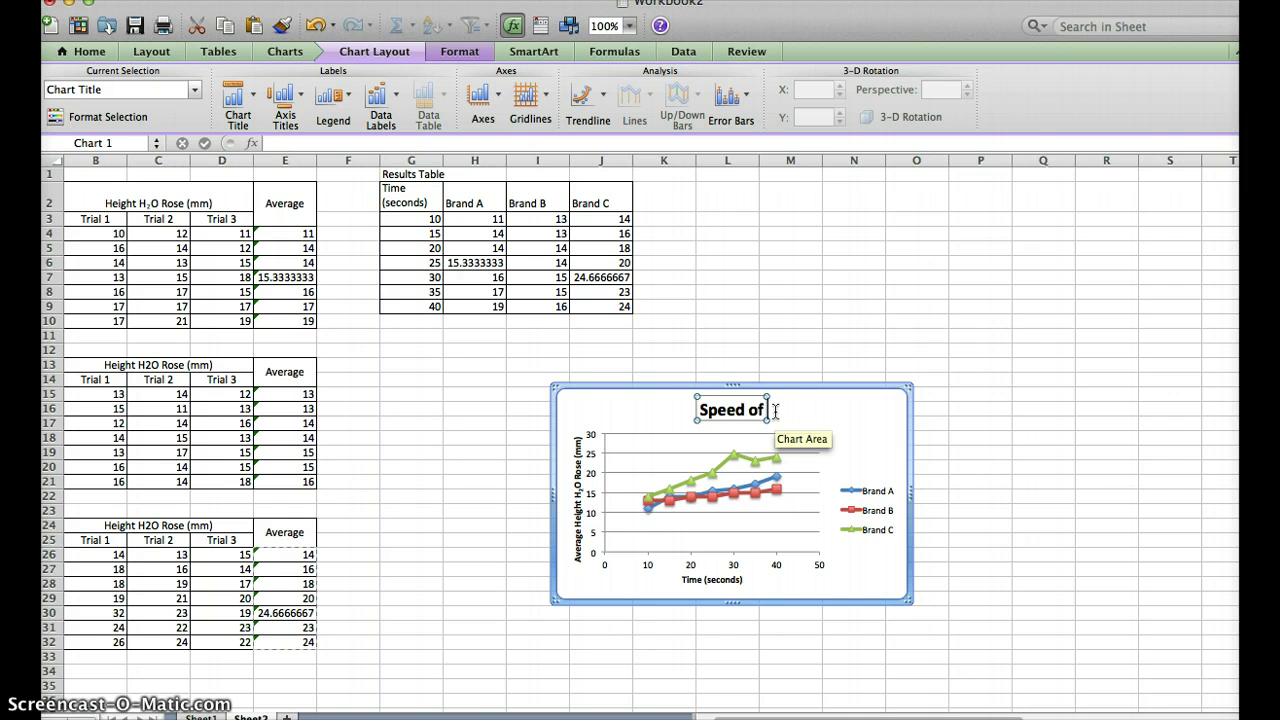
text( Water Abs)
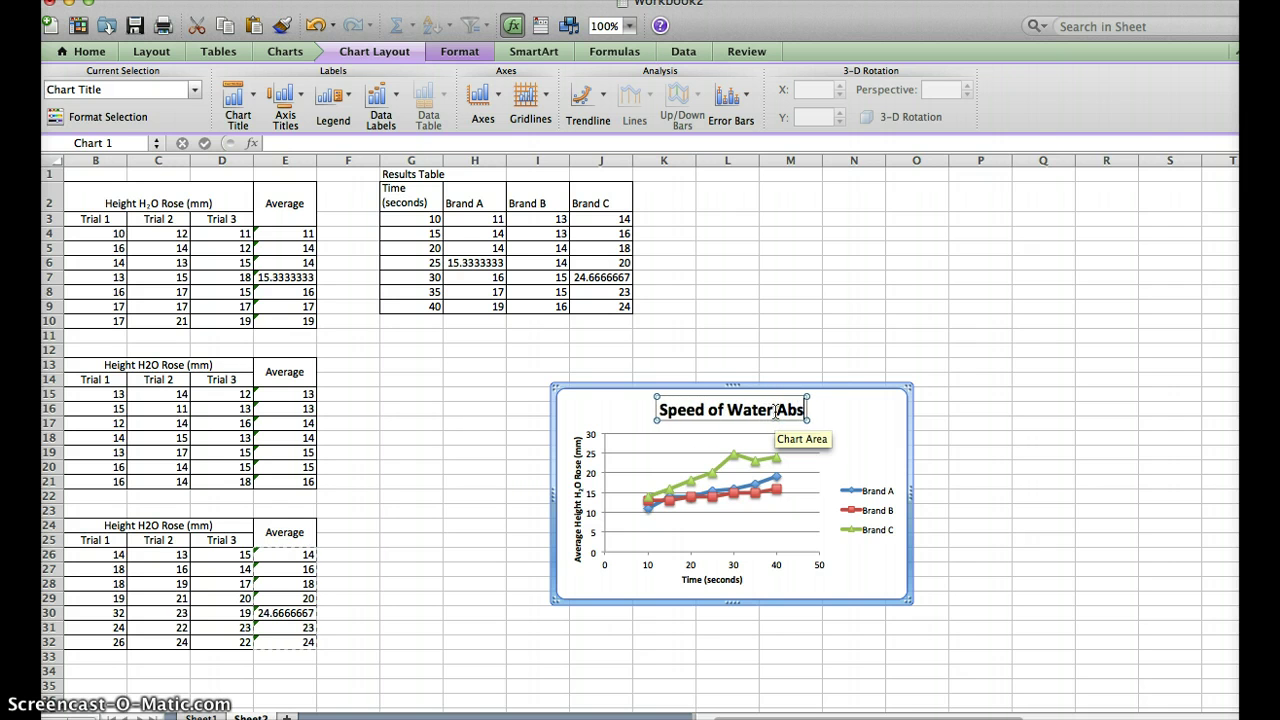
text(orbed by Di)
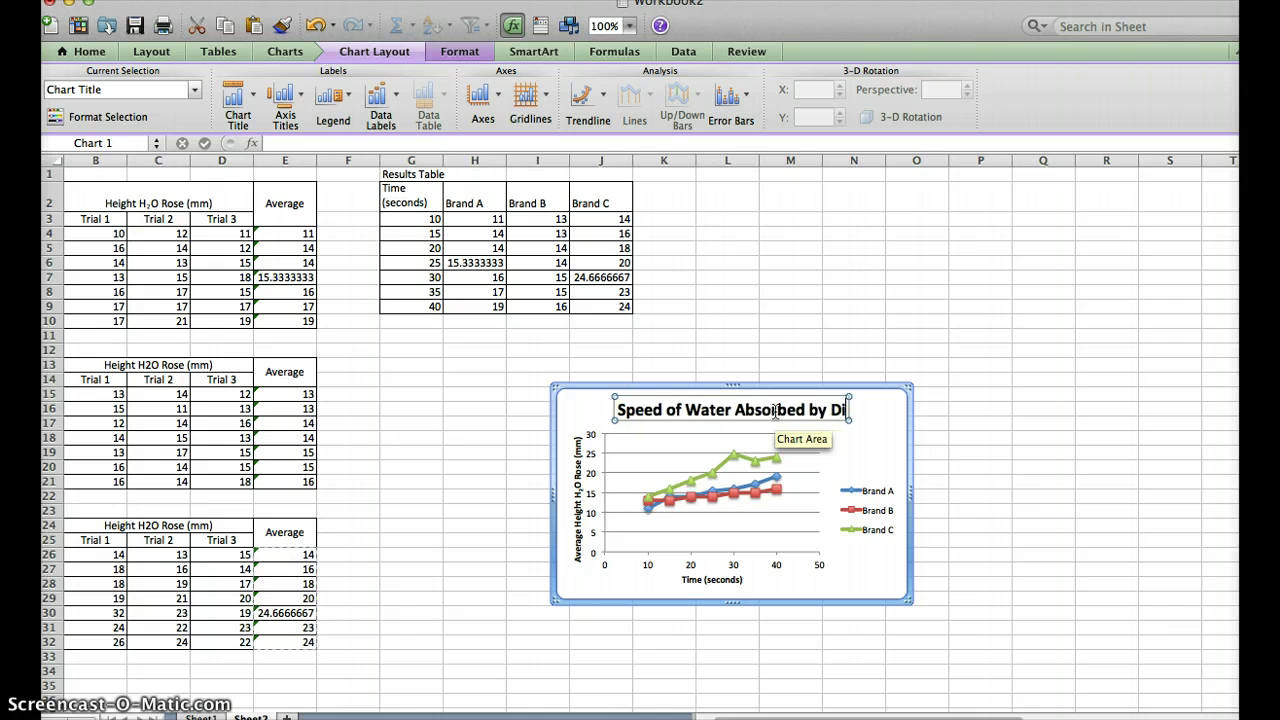
text(fferent Br)
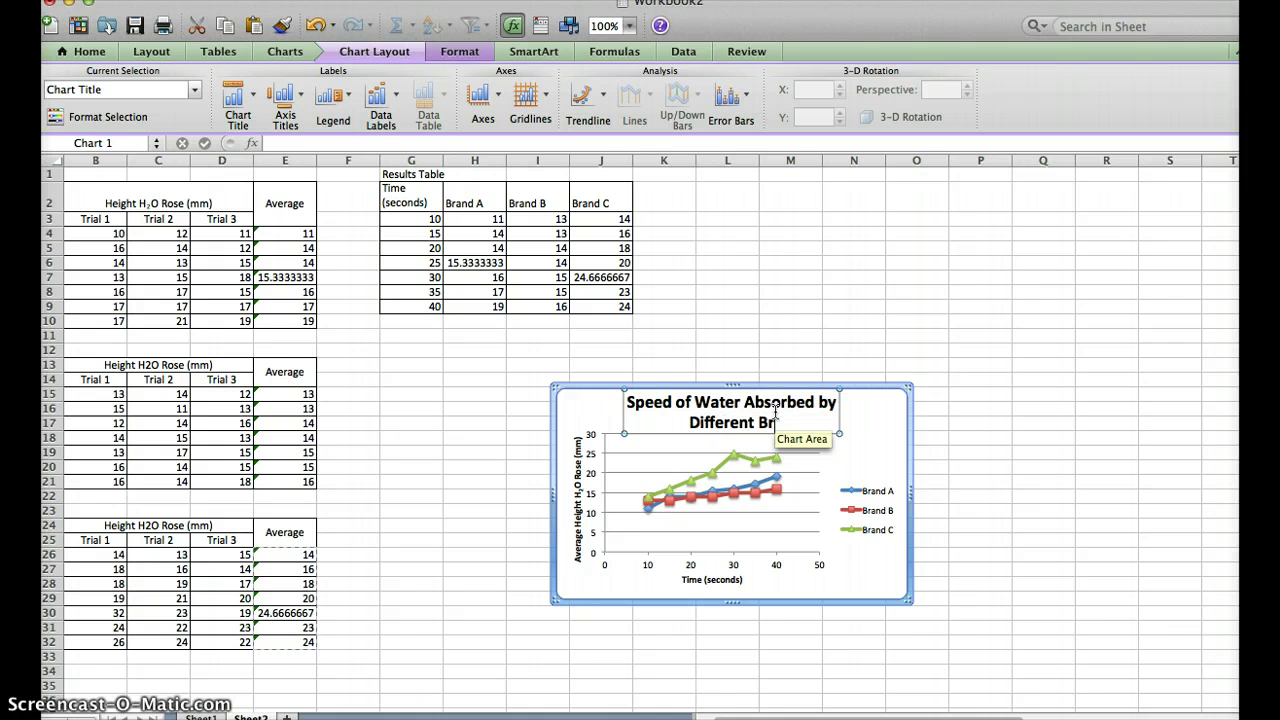
text(ands of Paper Towel)
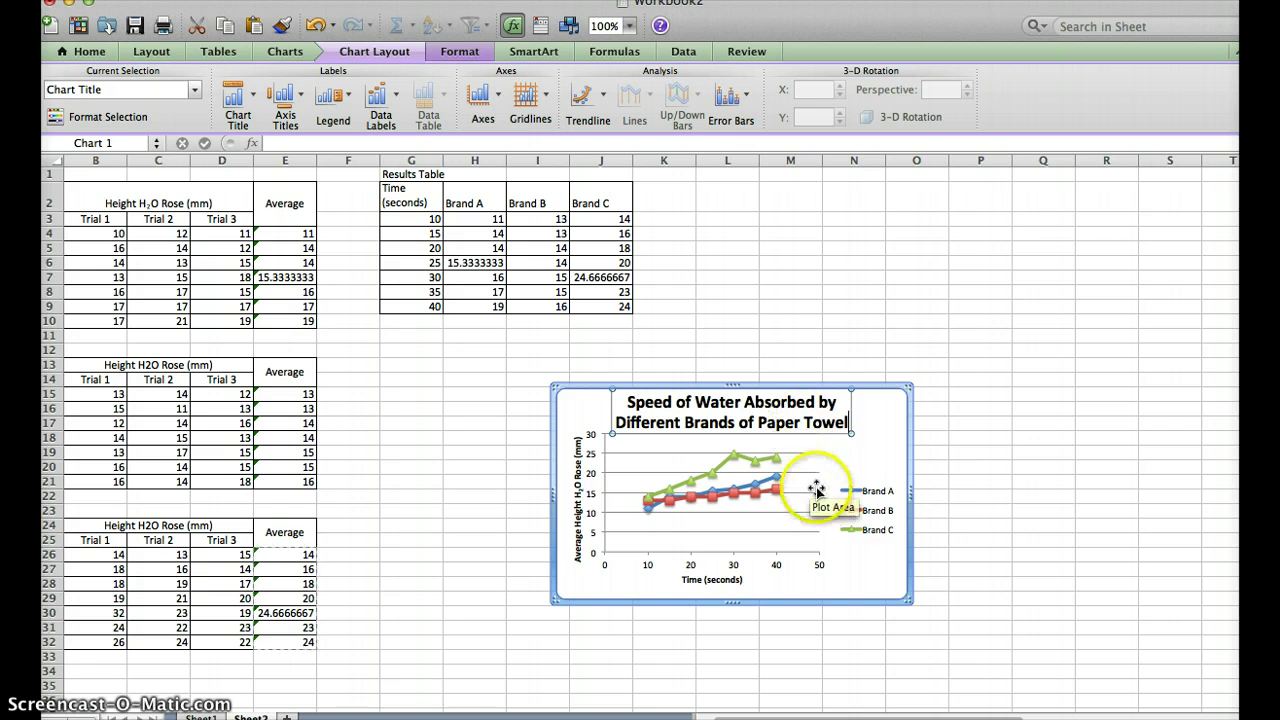
click(868, 462)
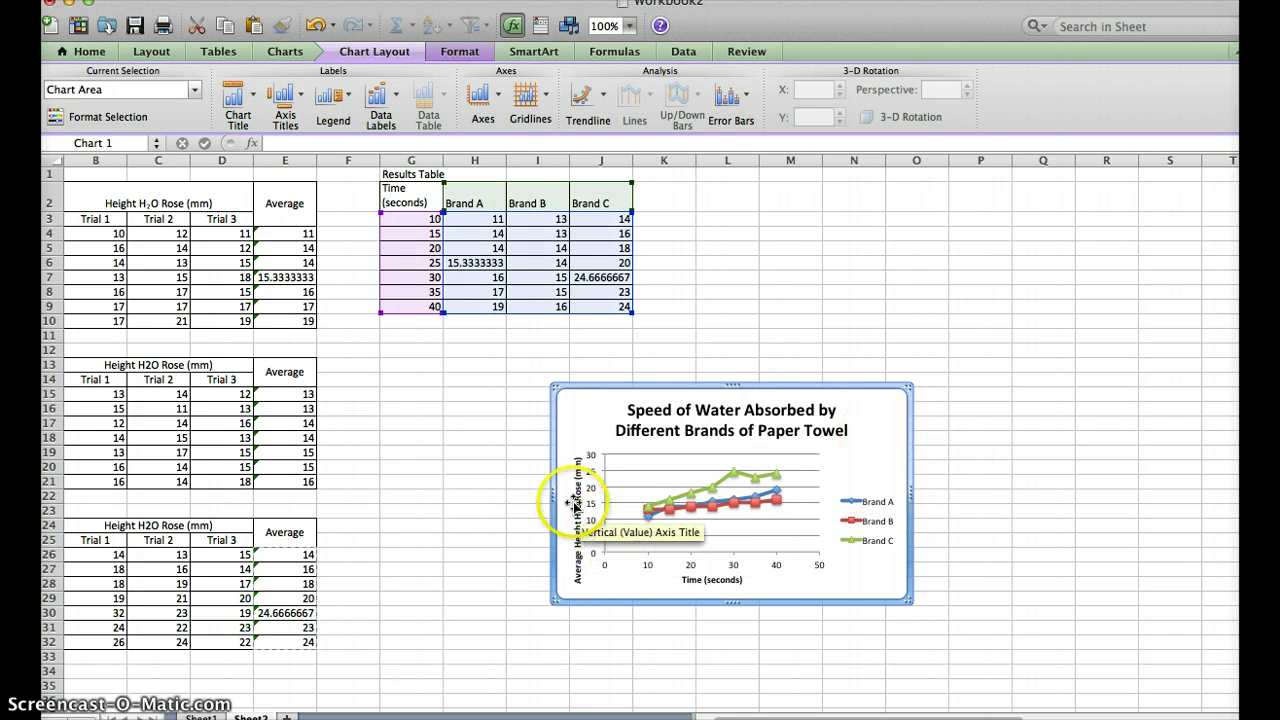
- Move the vertical axis title slightly upward within the chart and deselect the chart
drag(576, 490, 576, 473)
click(949, 419)
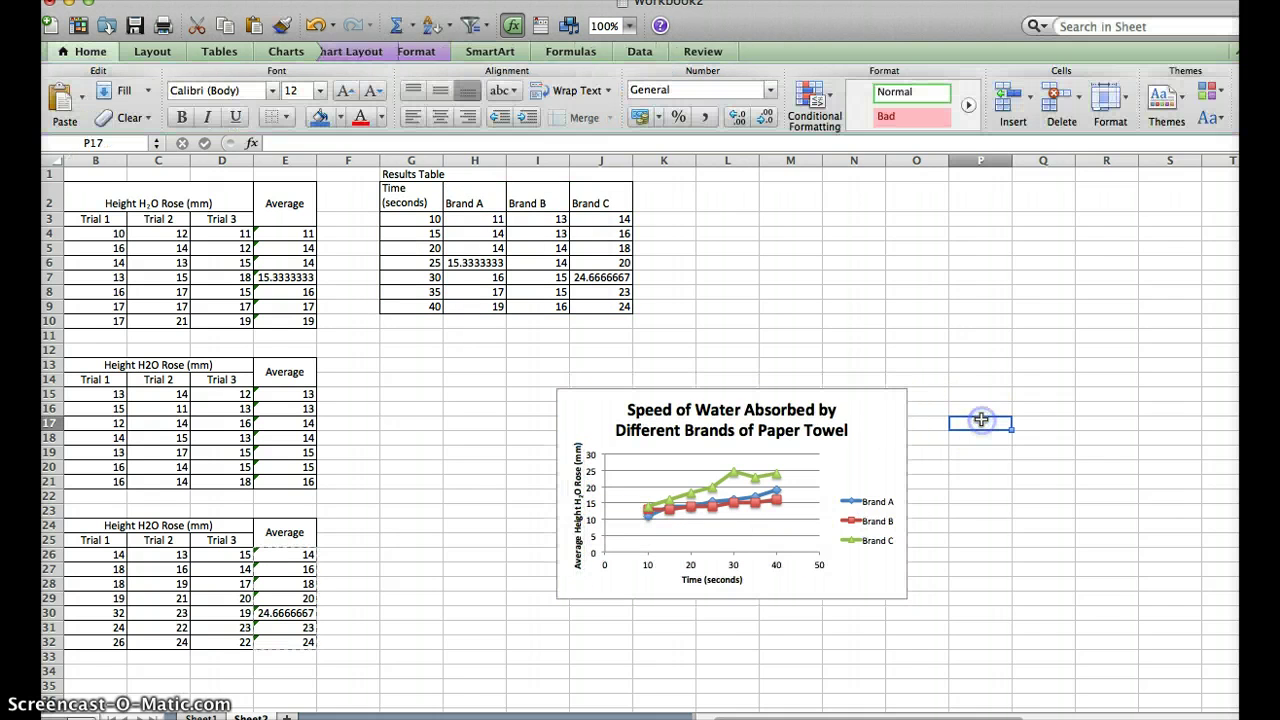
click(866, 452)
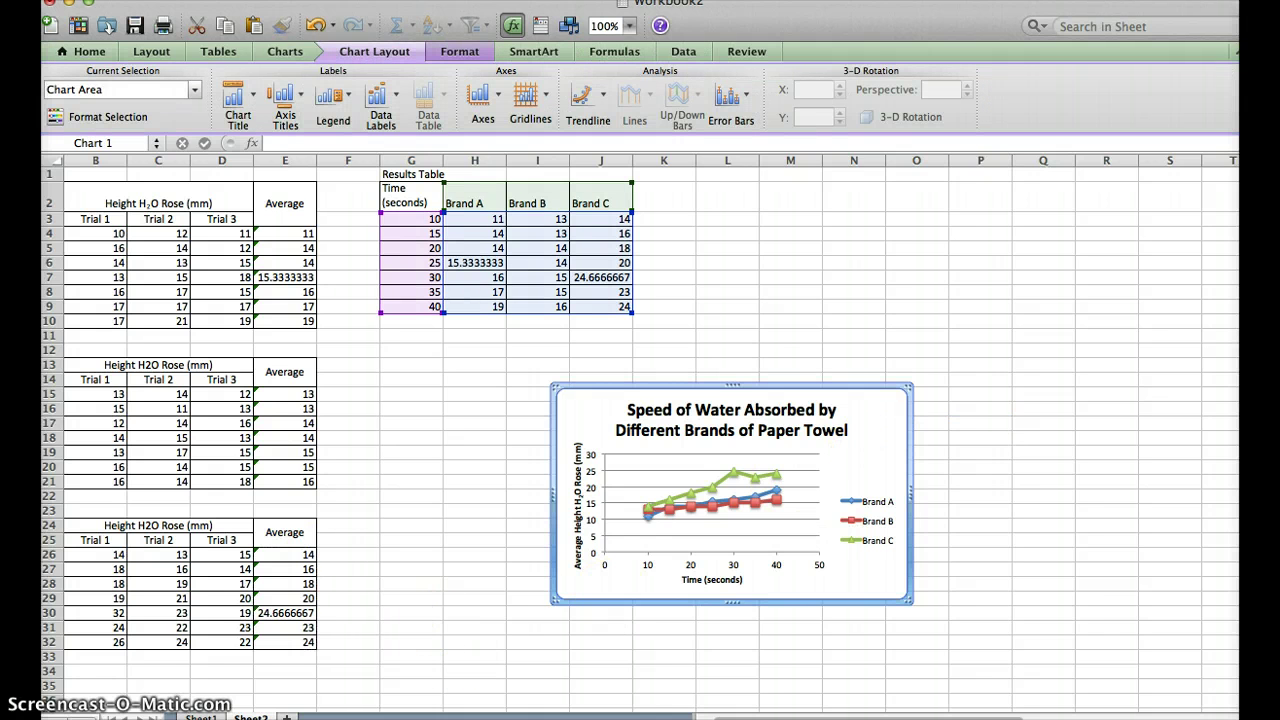
mouse_move(44, 423)
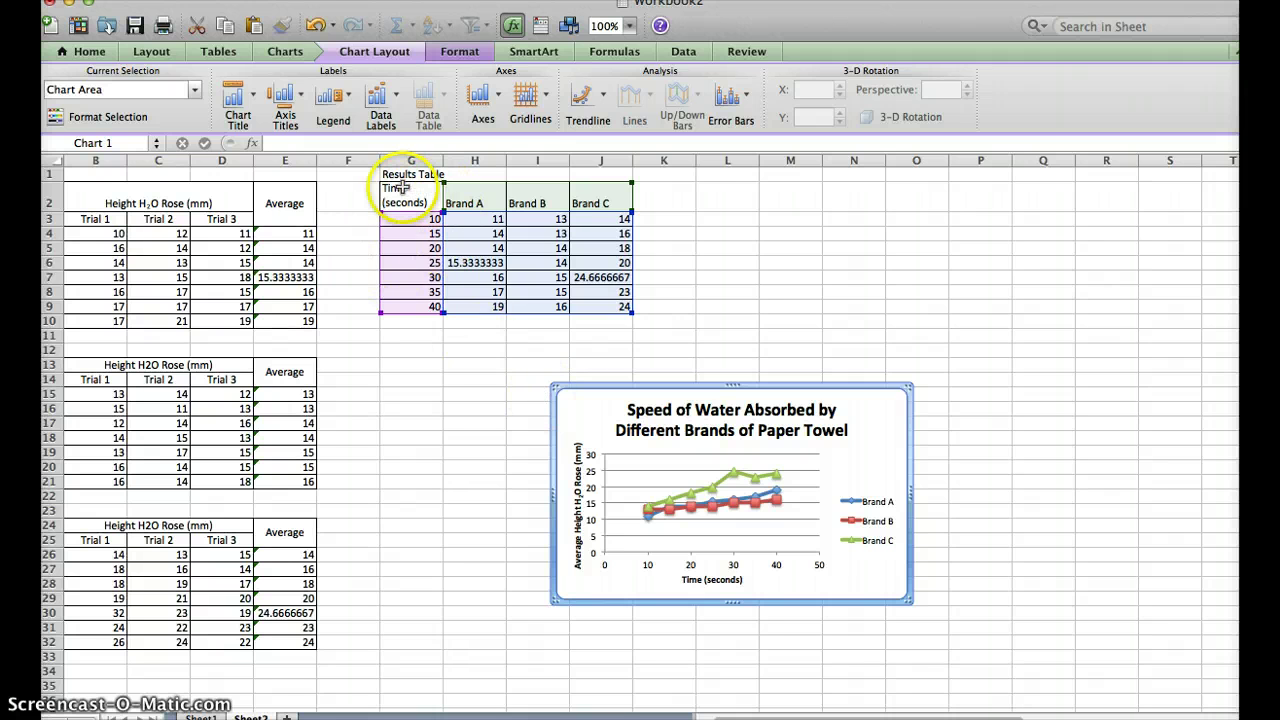
drag(412, 195, 629, 303)
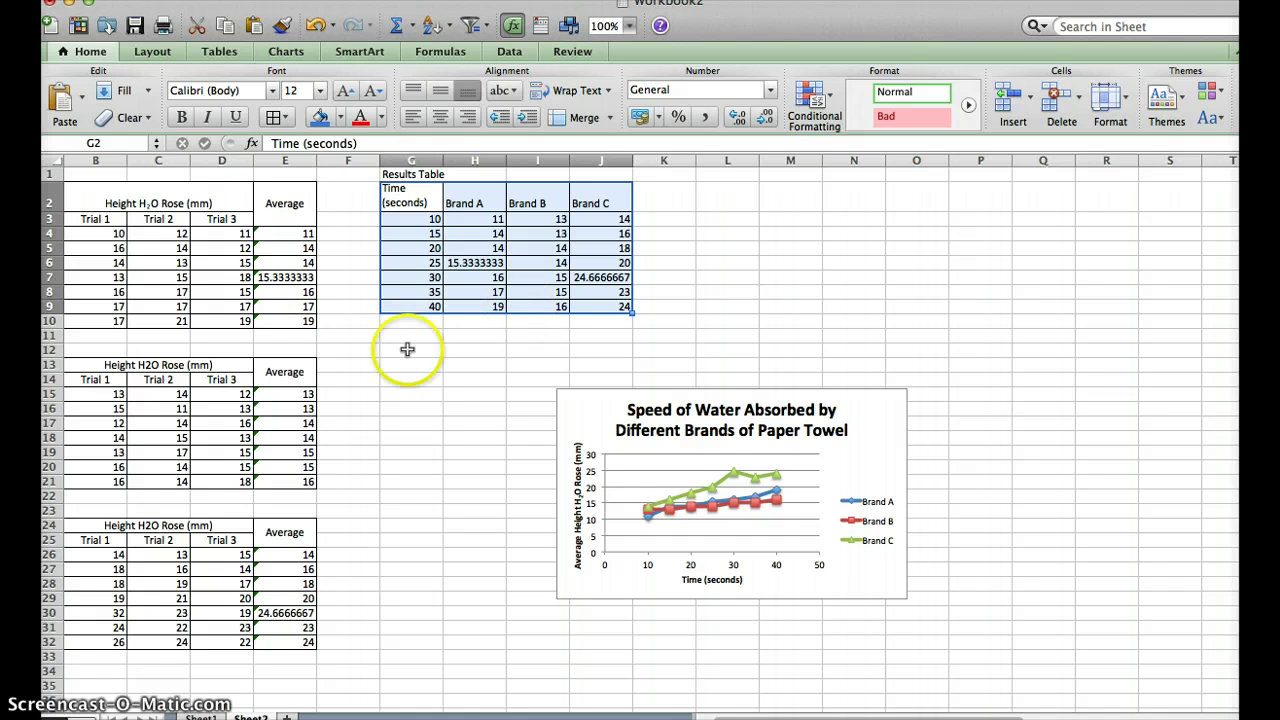
click(151, 199)
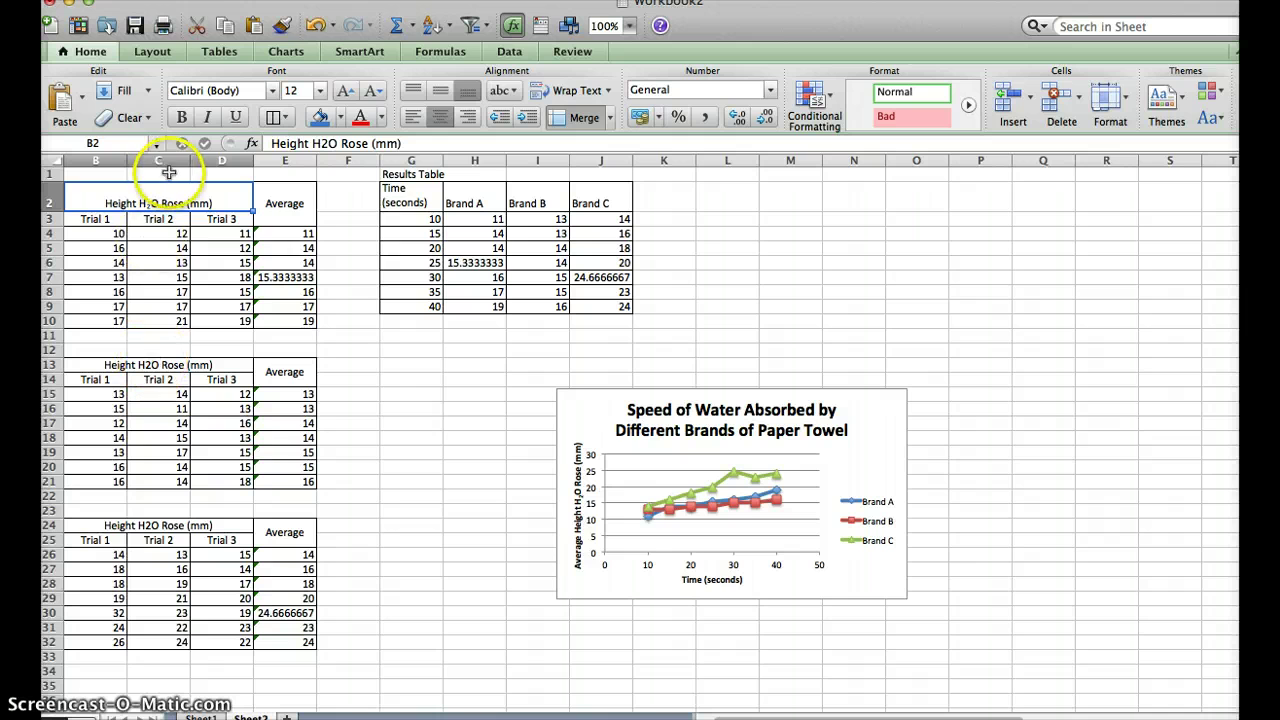
- Open the "Height H2O Rose (mm)" header cell of the Brand B table for in-cell editing
scroll(162, 202, left, 1)
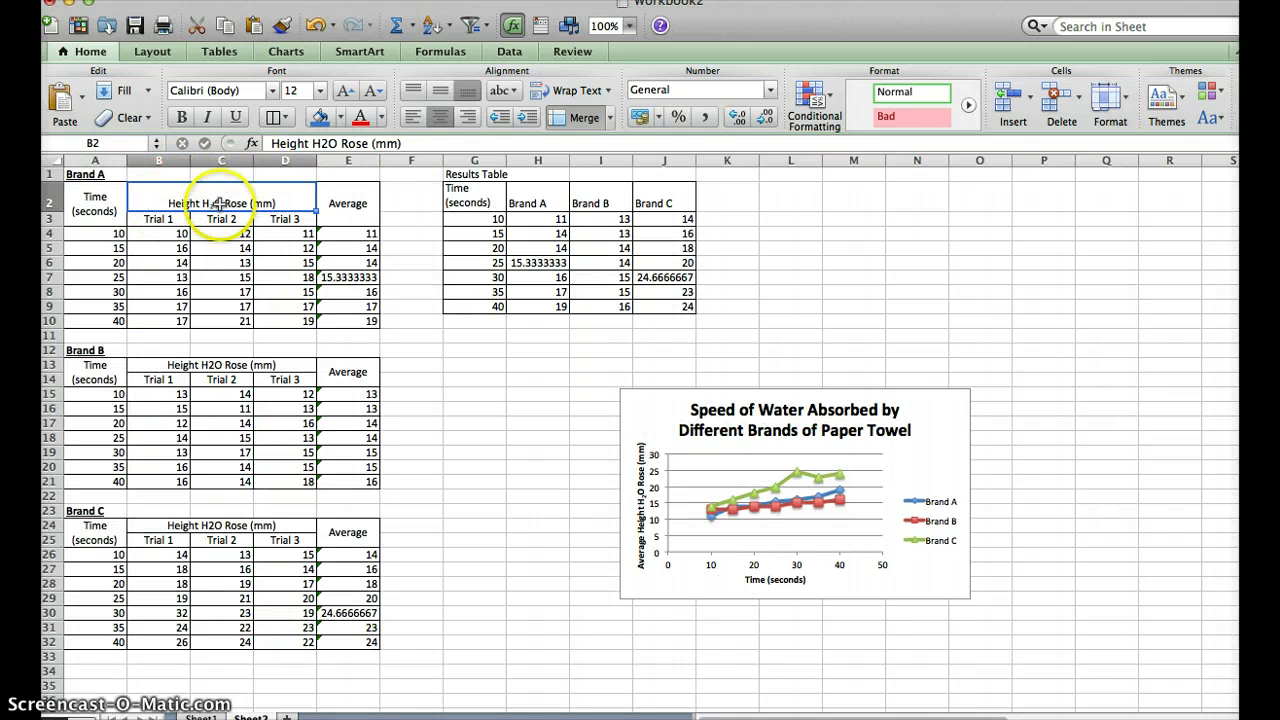
click(202, 365)
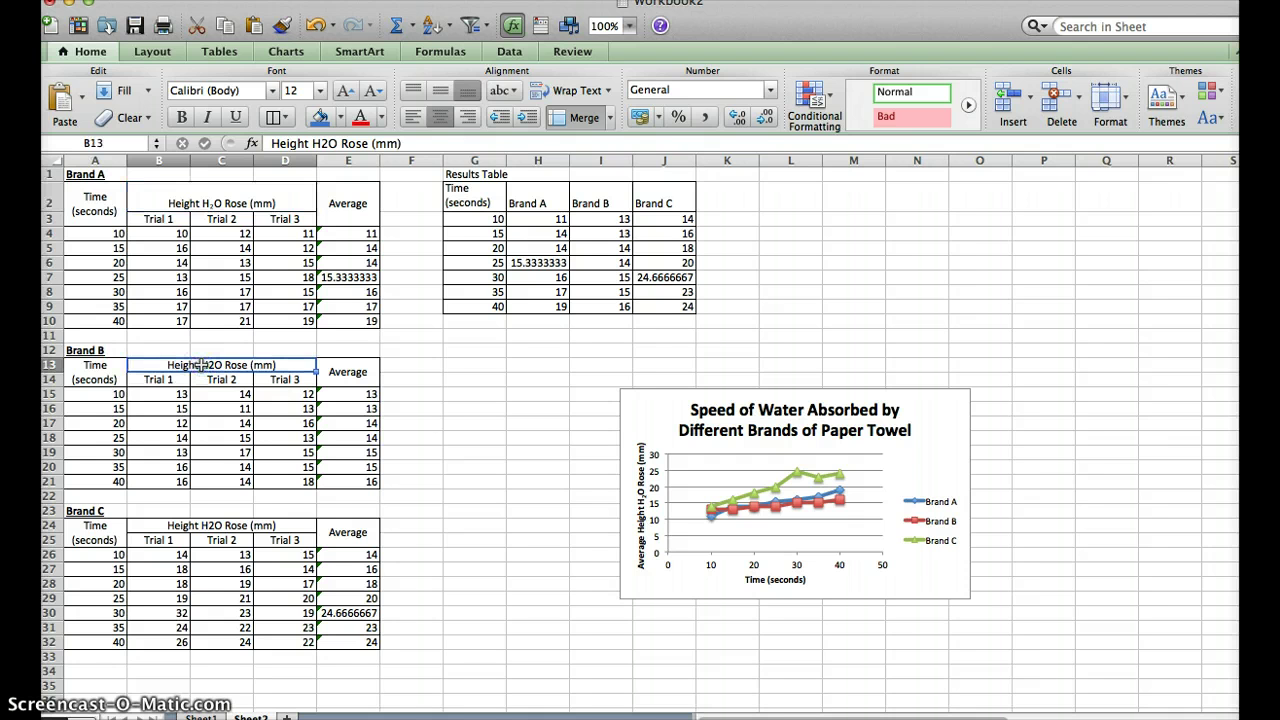
double_click(205, 365)
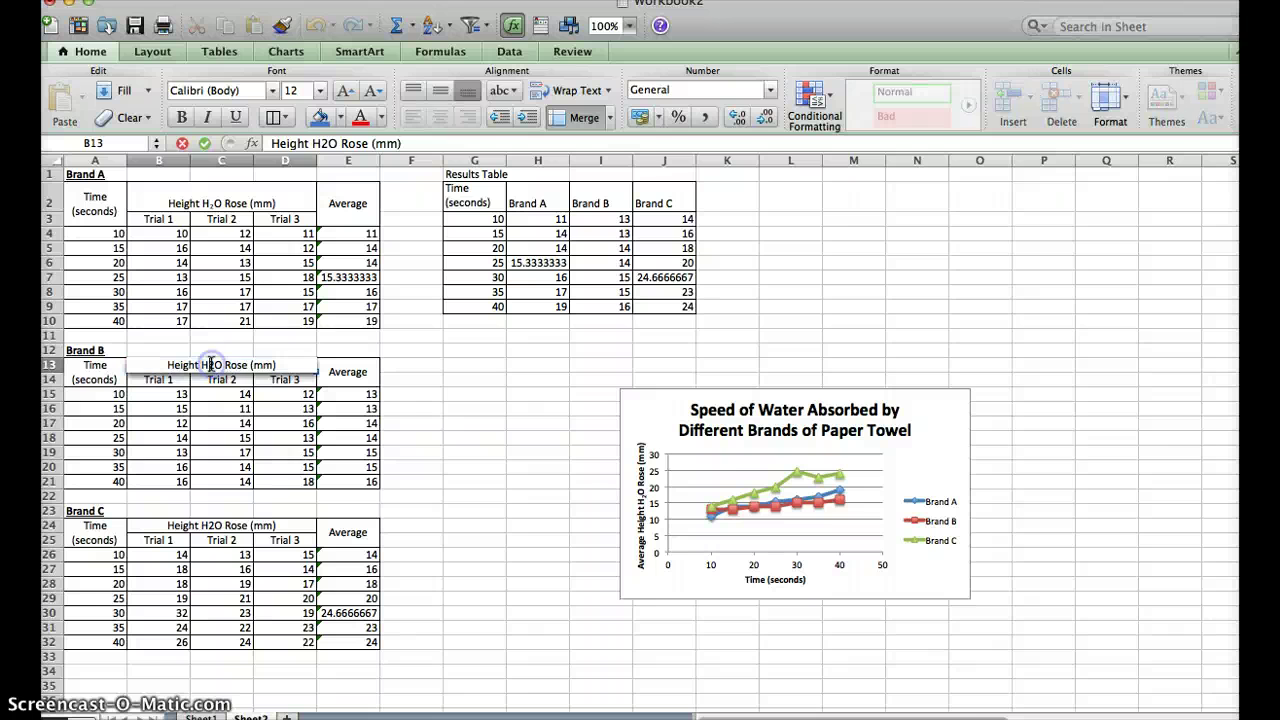
click(329, 143)
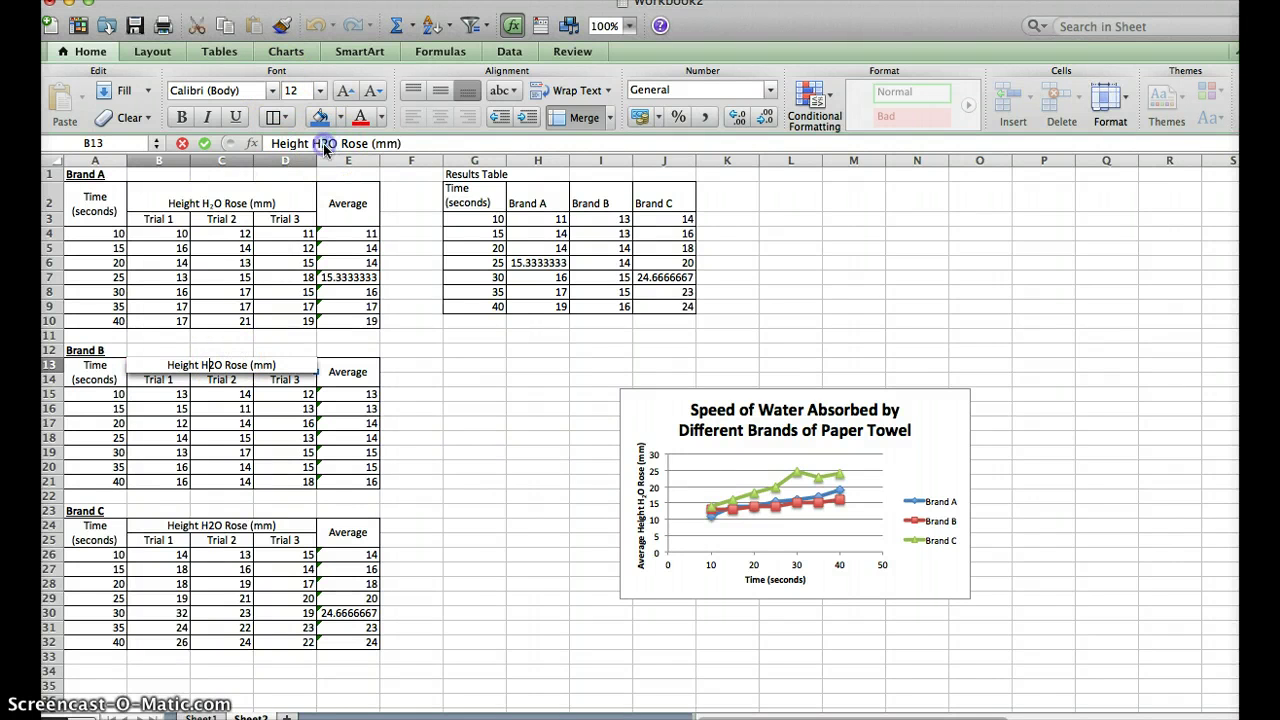
right_click(325, 148)
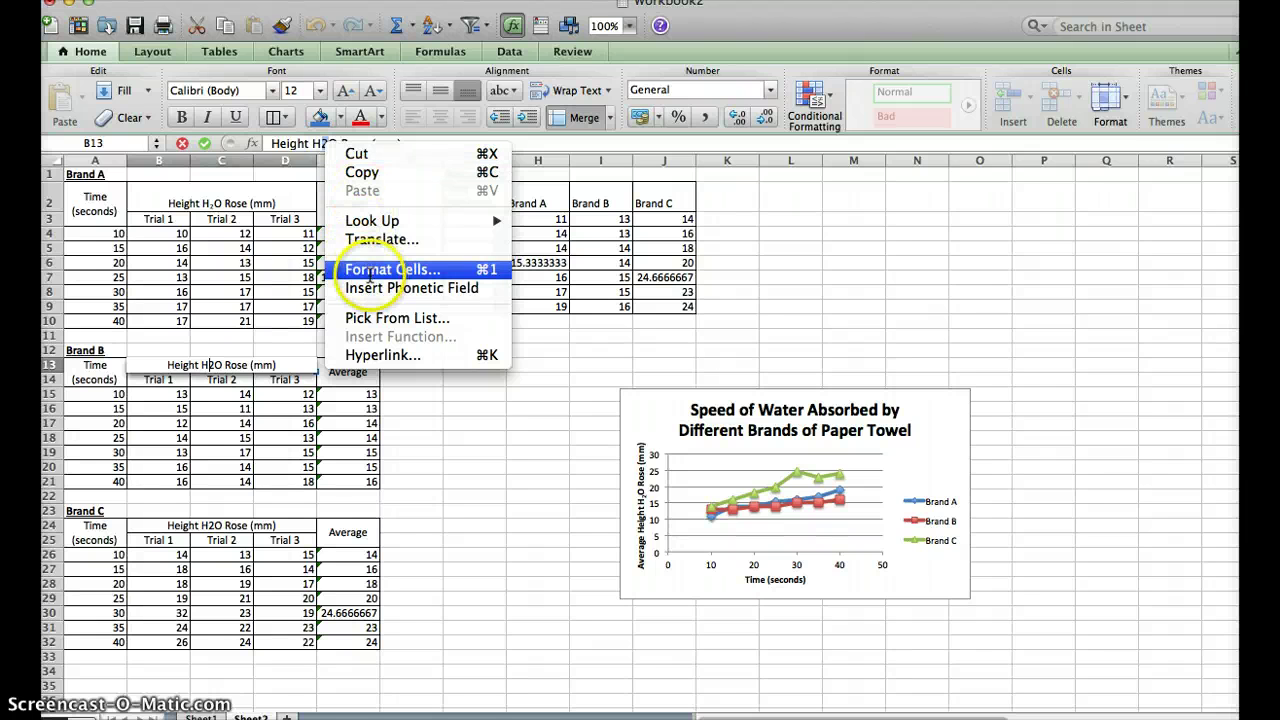
click(370, 275)
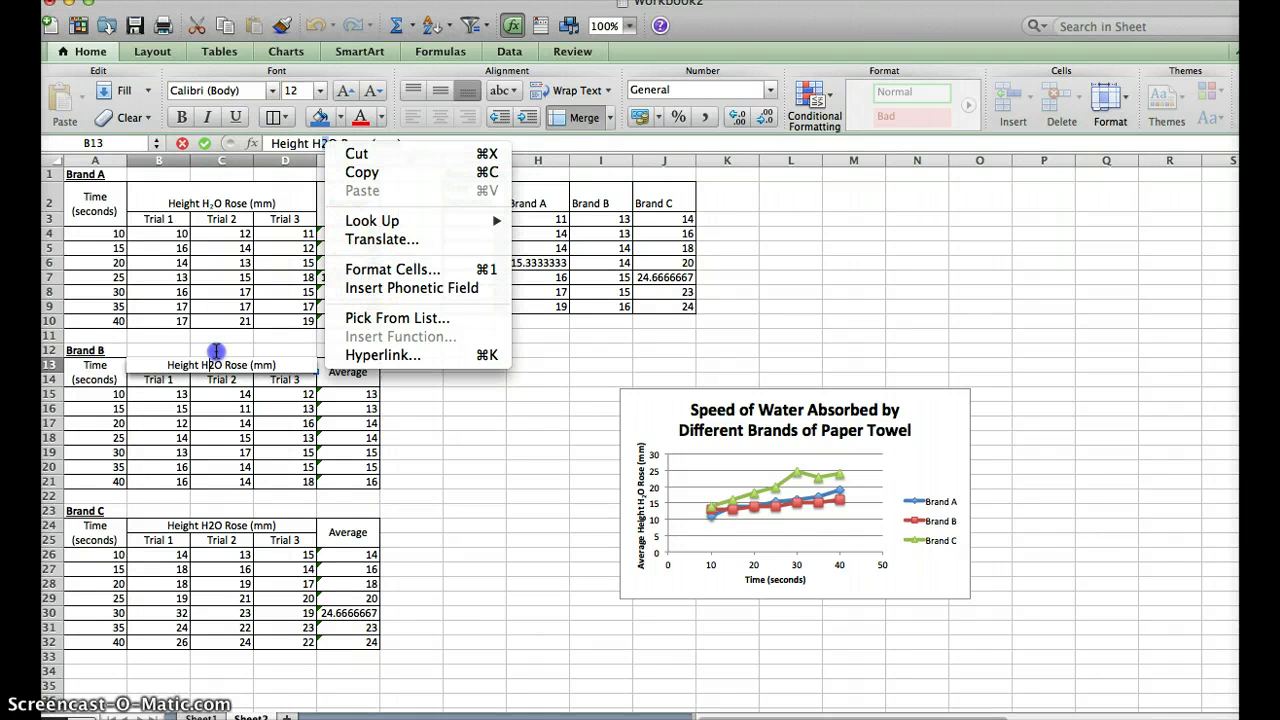
- Format the 2 of H2O in the Brand B table's height header as subscript and leave the cell
click(213, 366)
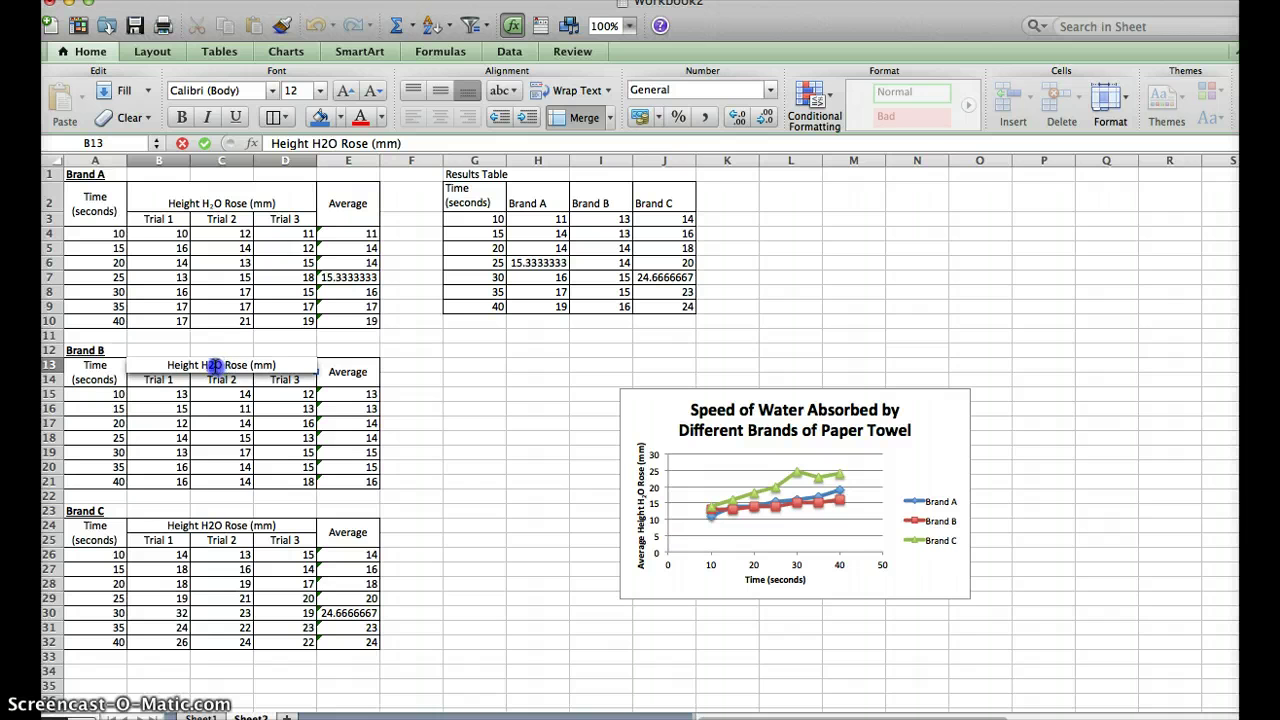
right_click(214, 368)
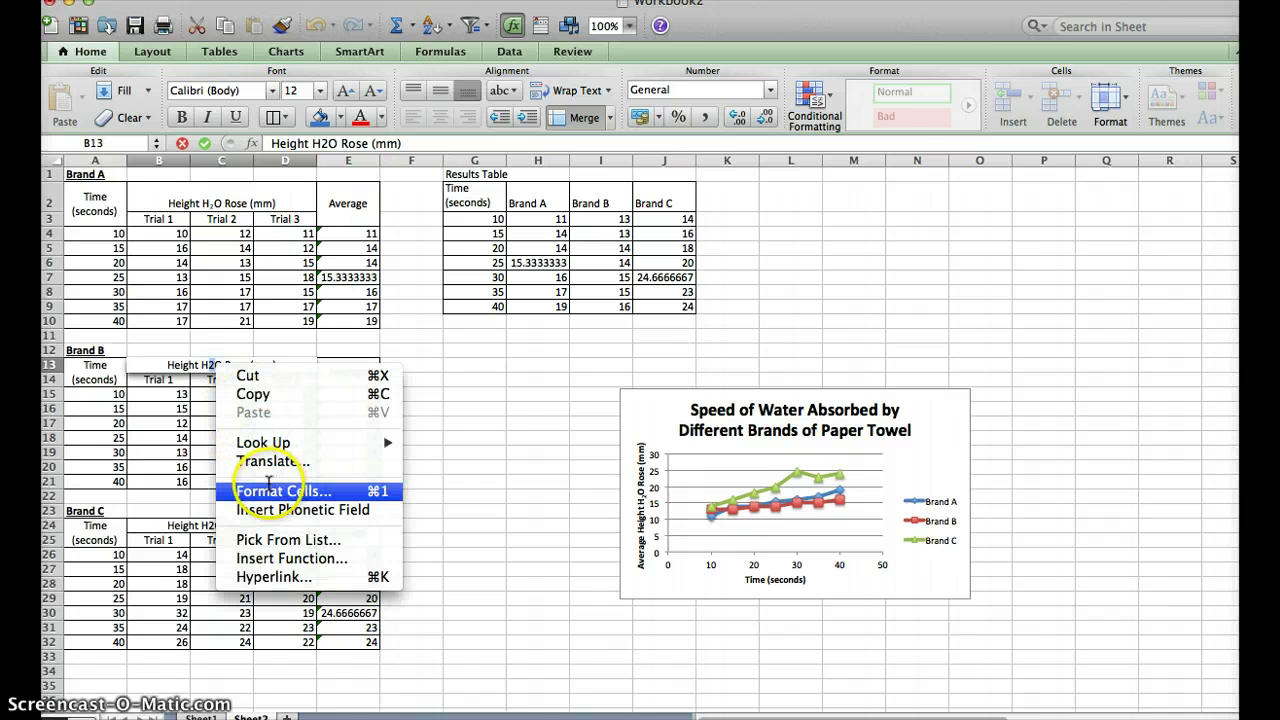
click(269, 488)
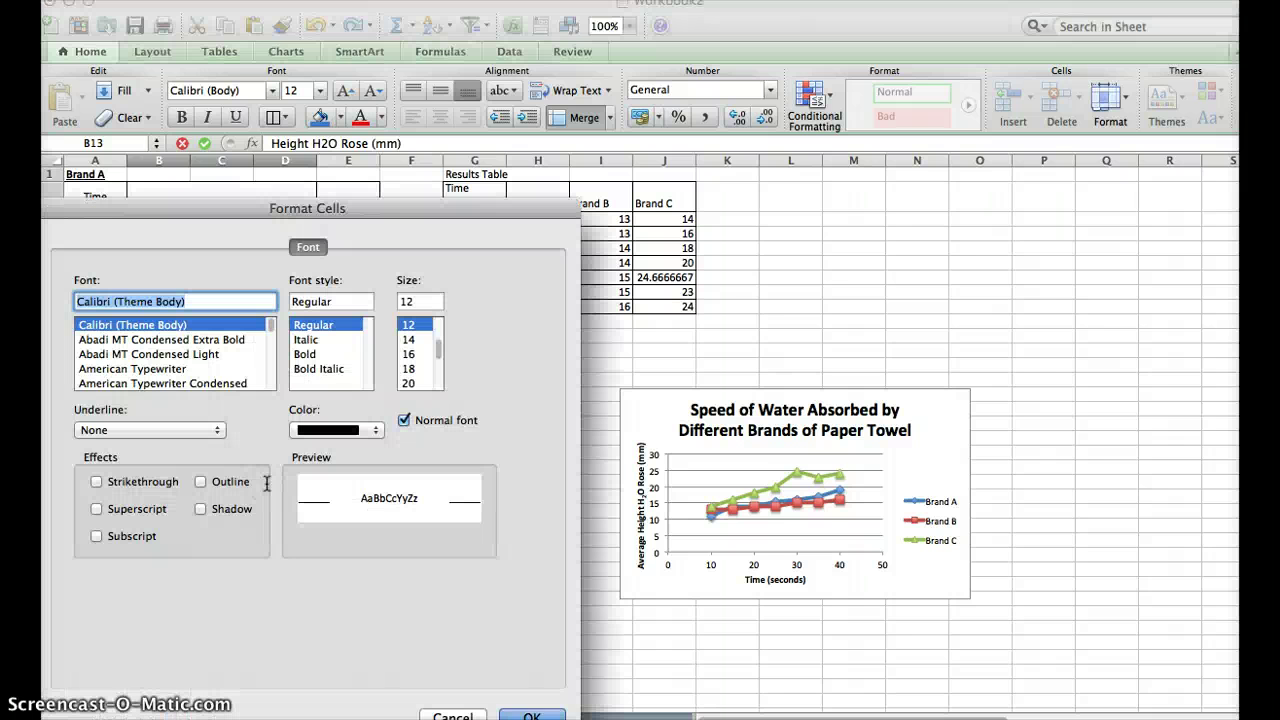
click(96, 509)
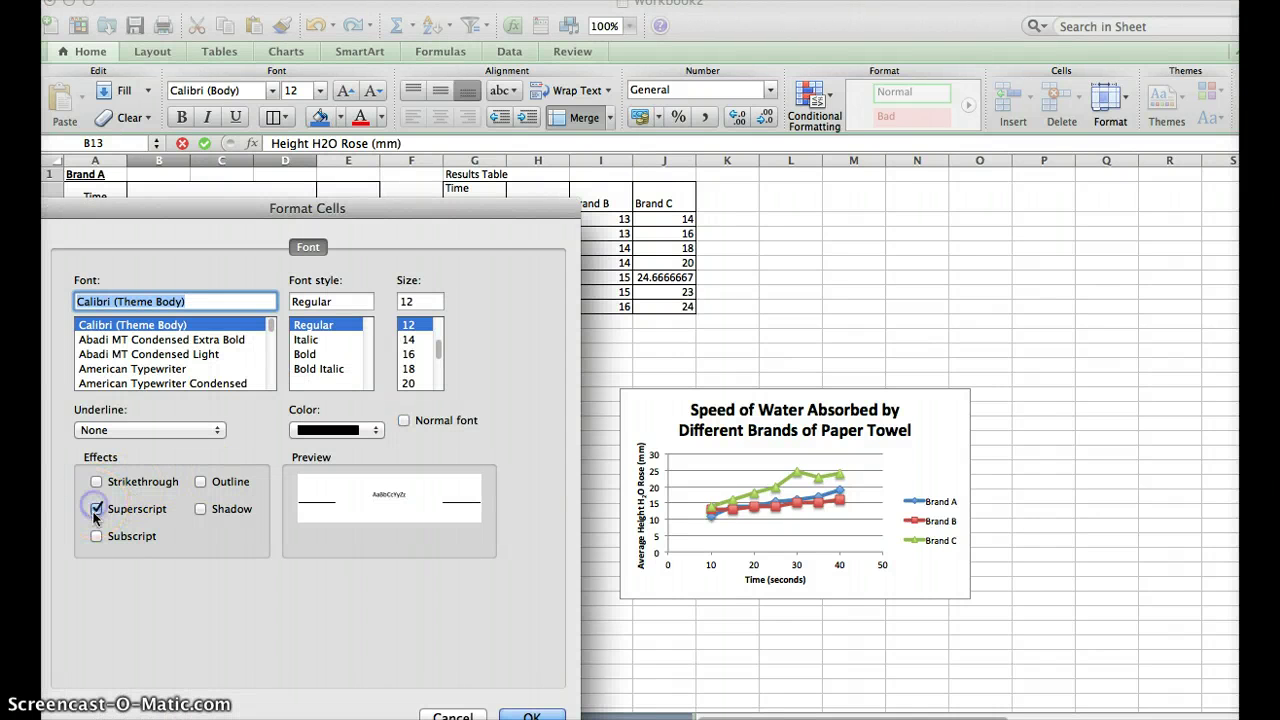
click(96, 536)
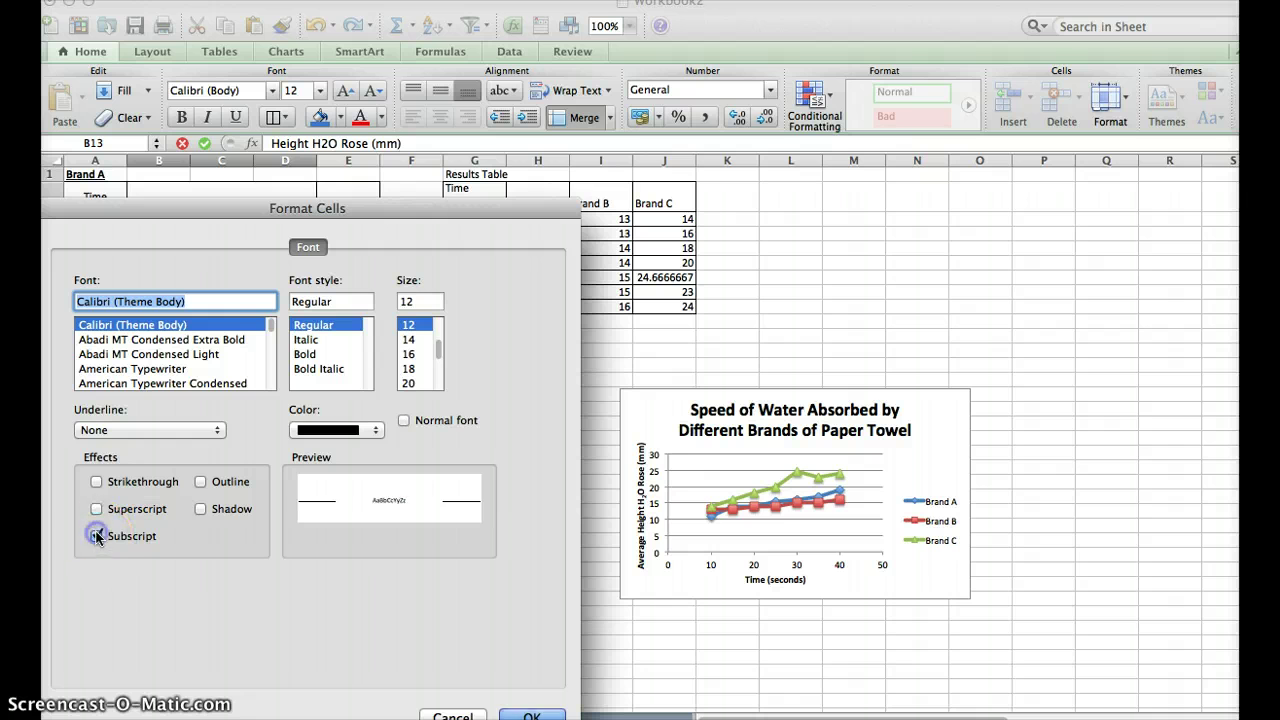
click(96, 509)
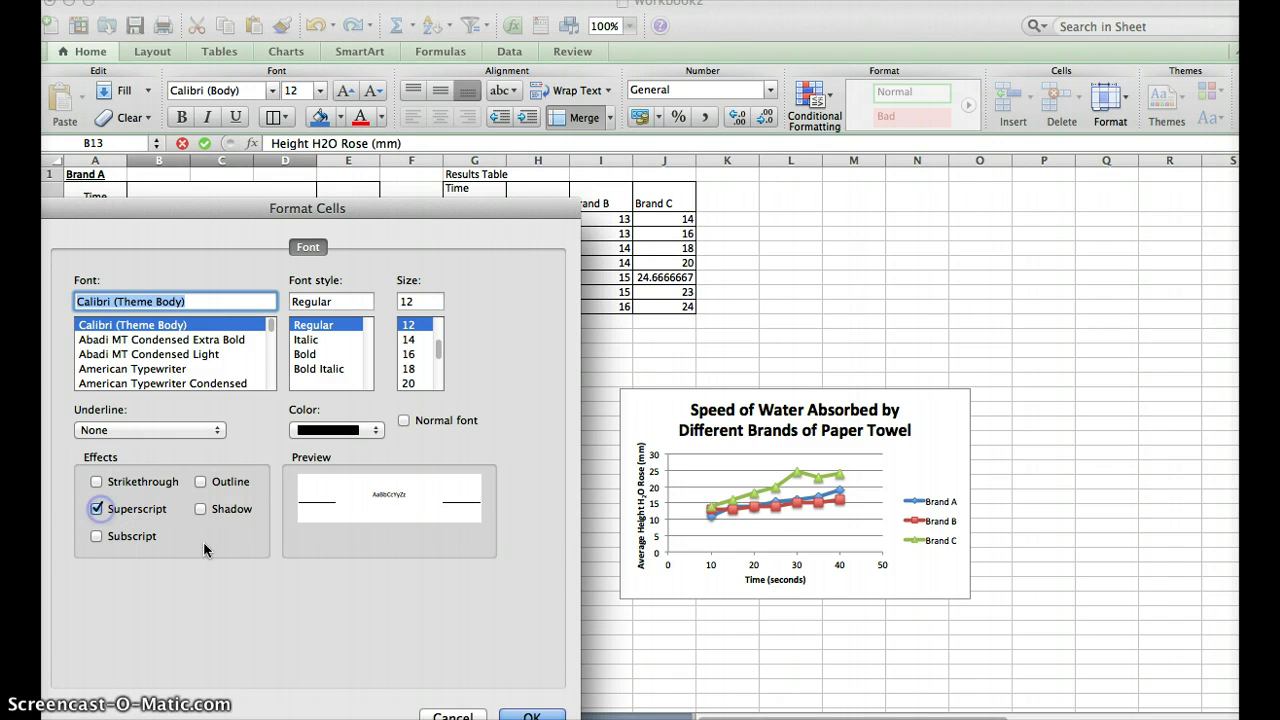
click(96, 536)
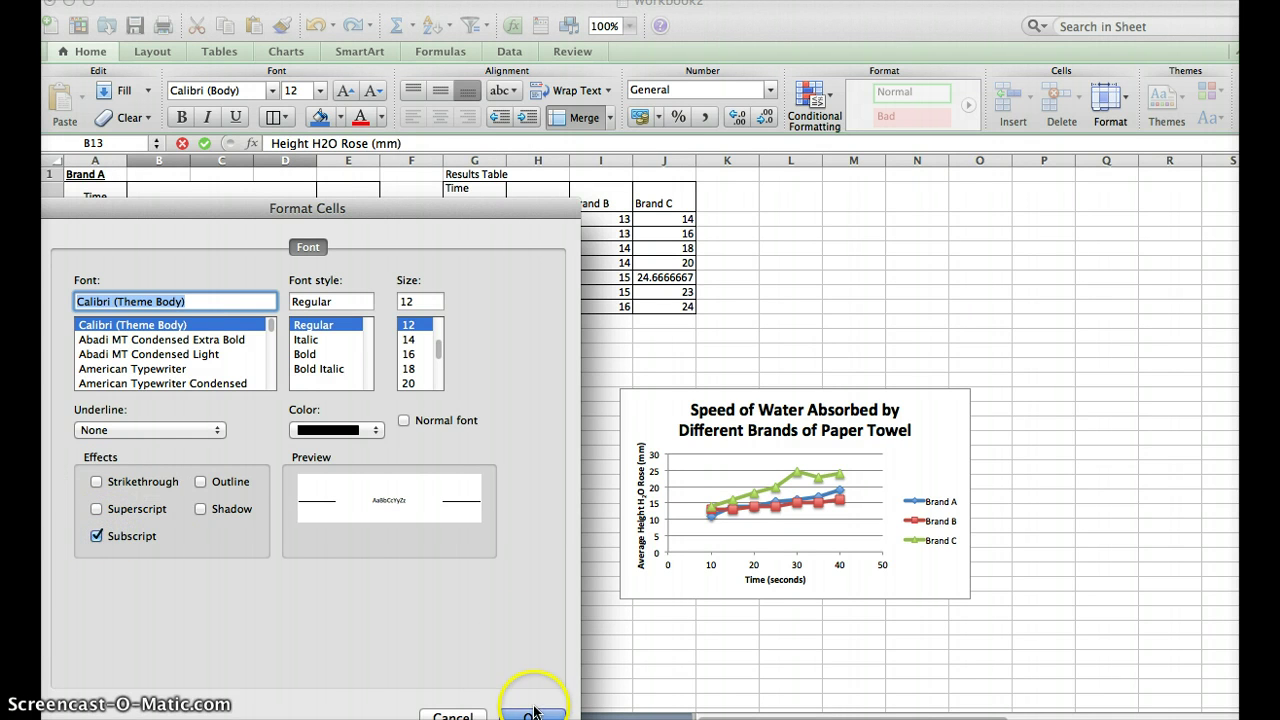
click(532, 715)
click(342, 484)
click(292, 453)
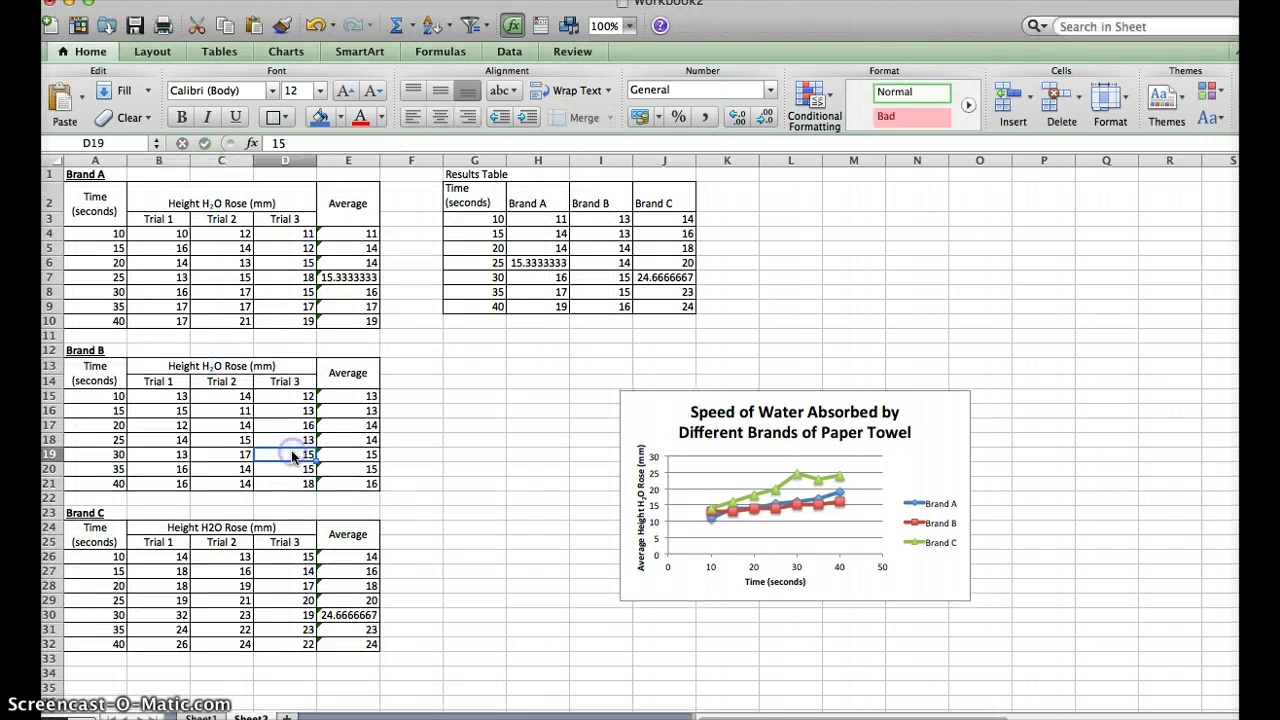
- Copy the Brand B table's "Height H2O Rose (mm)" header with its subscript over the matching Brand C header
click(197, 372)
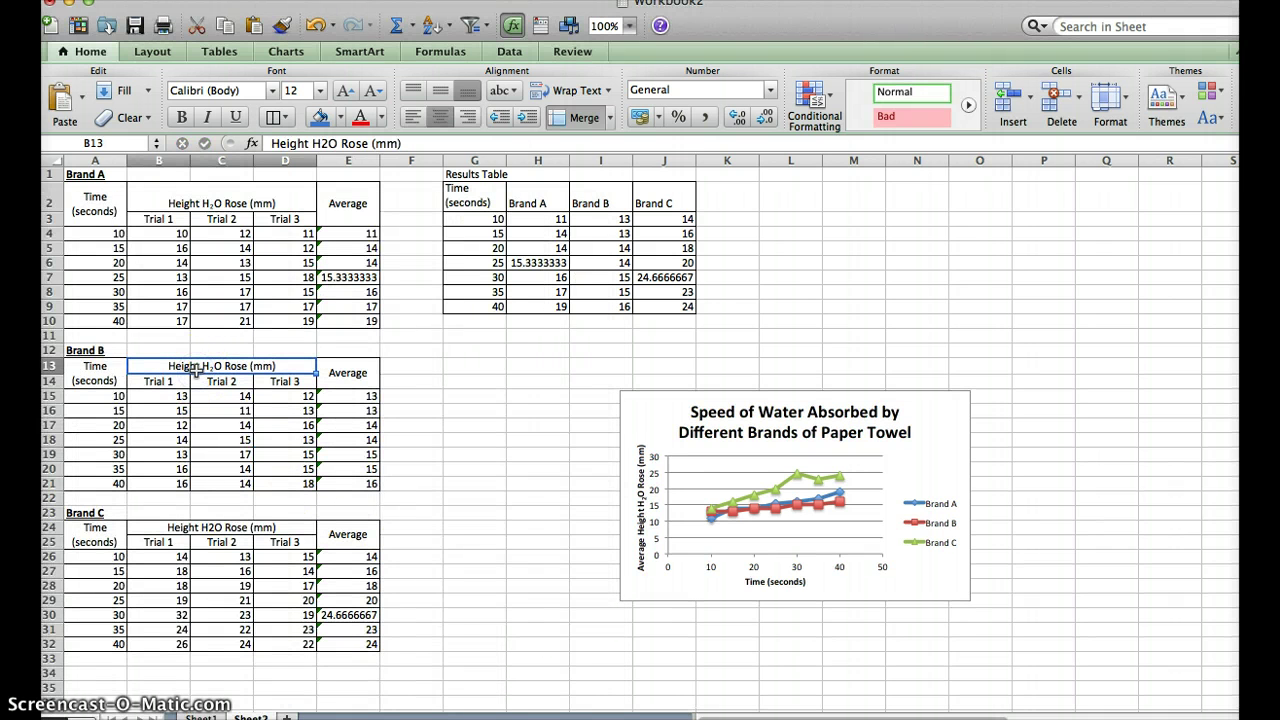
key(super+c)
click(244, 541)
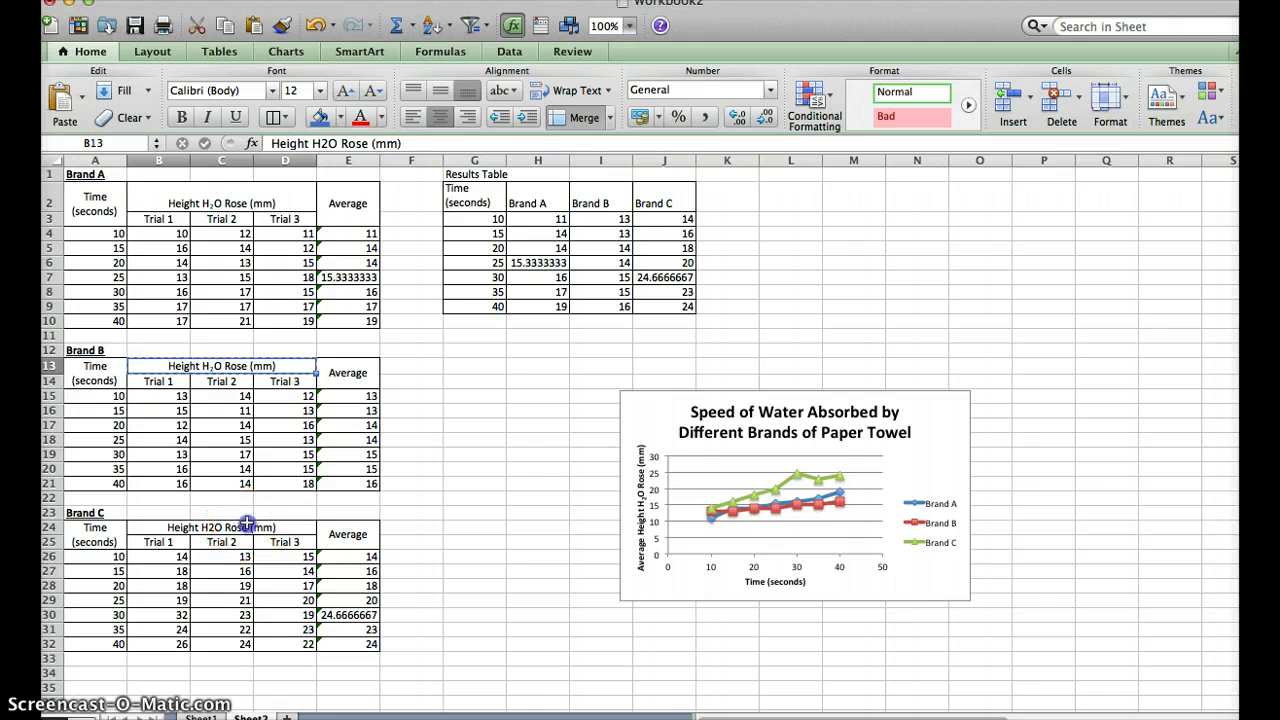
click(240, 526)
key(super+v)
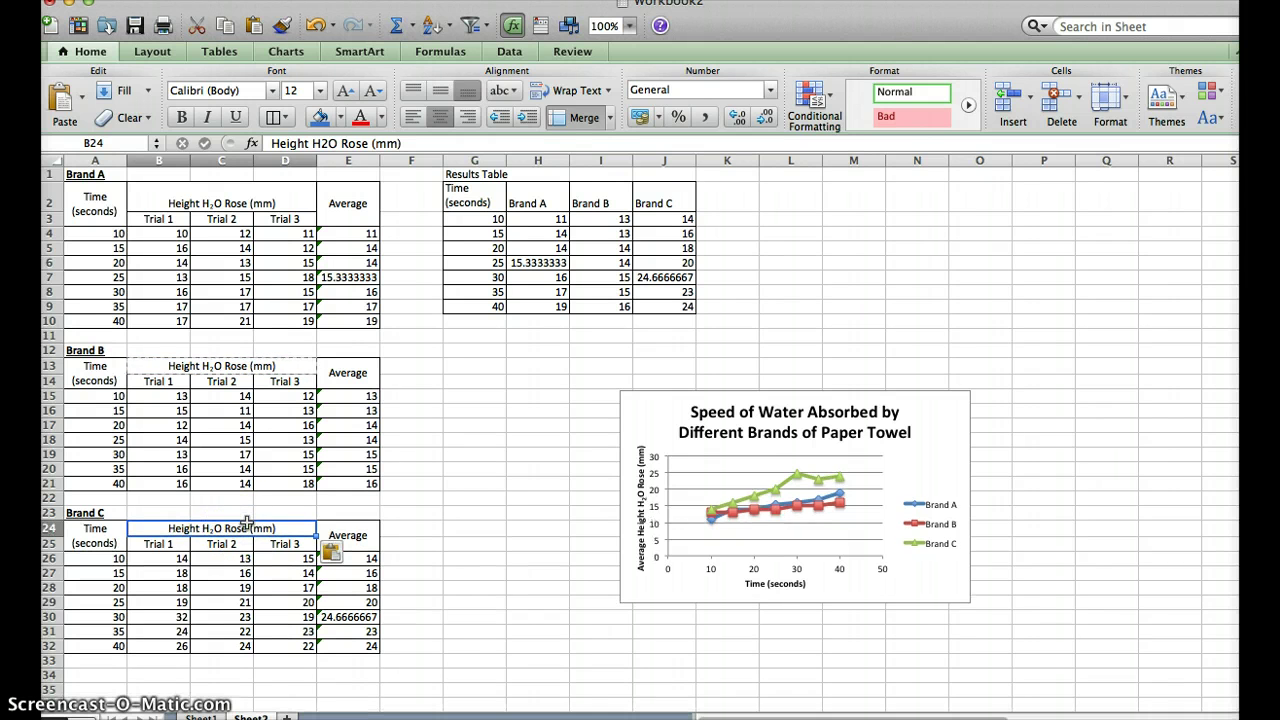
click(466, 500)
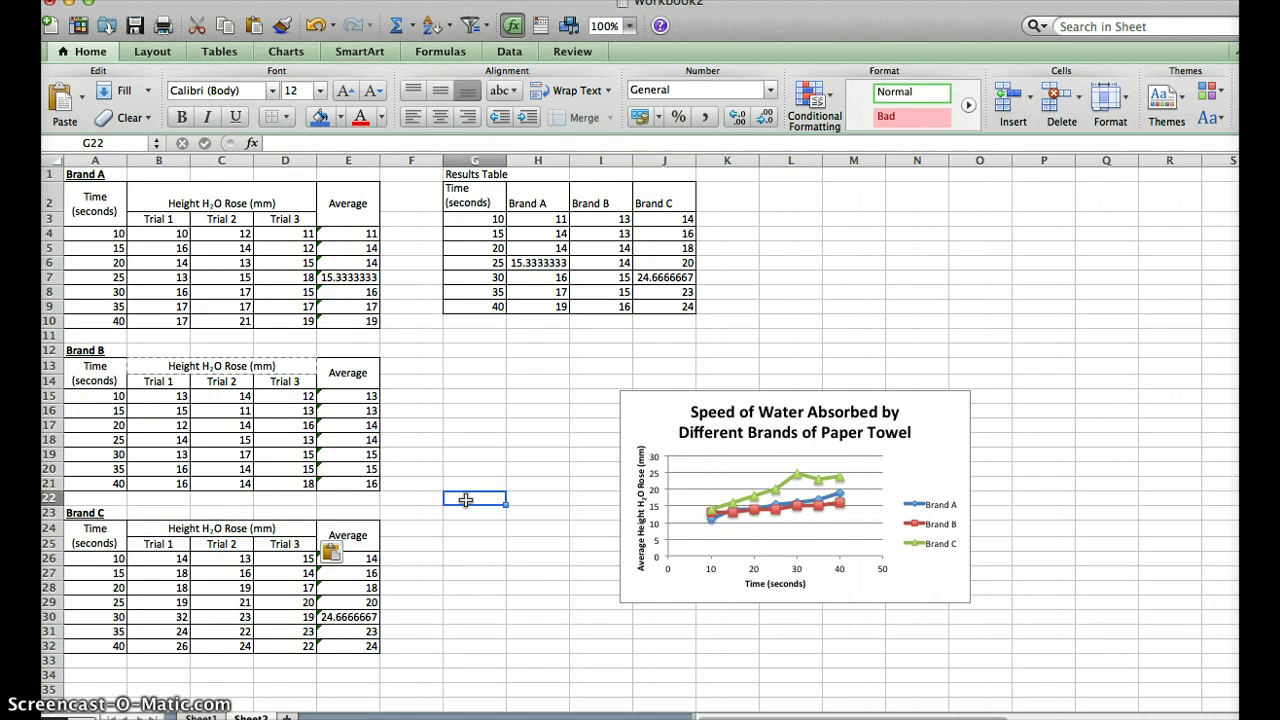